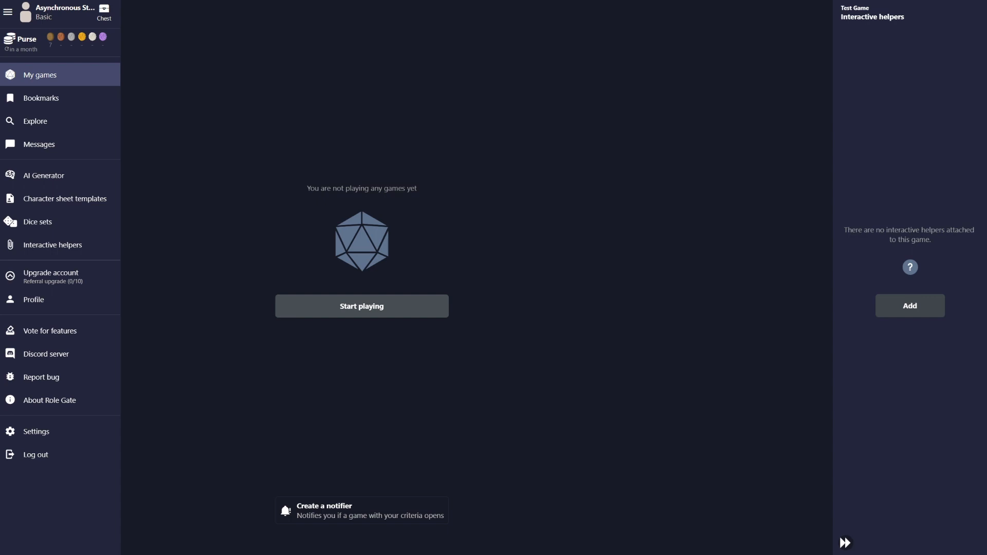
From the My games page, start creating a new game
click(362, 307)
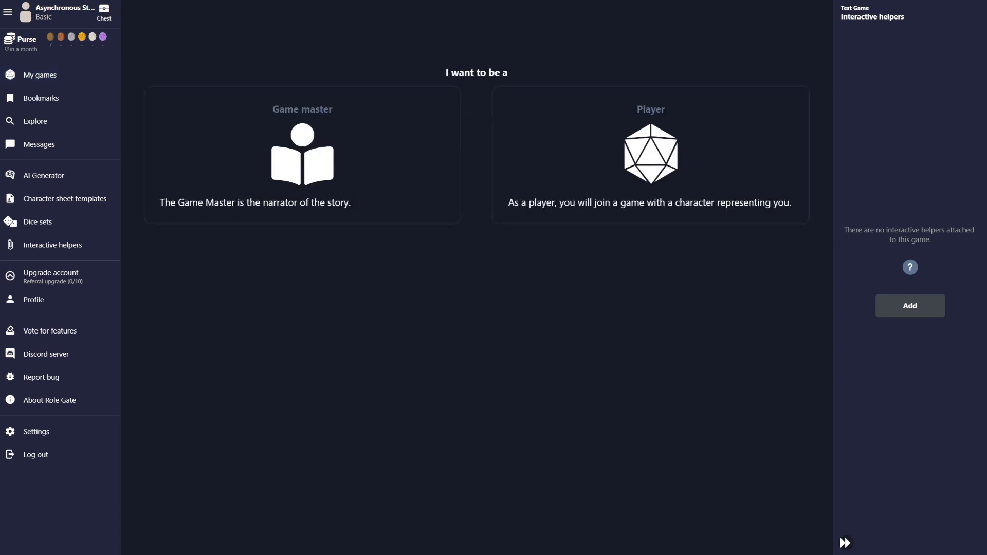
Choose the Game master role to bring up the new game creation form
mouse_move(302, 175)
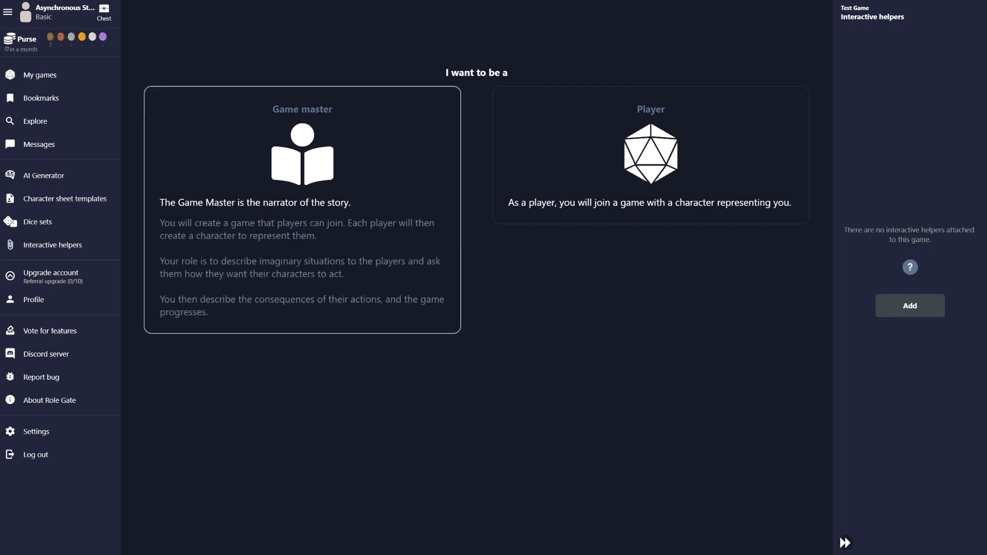
click(302, 175)
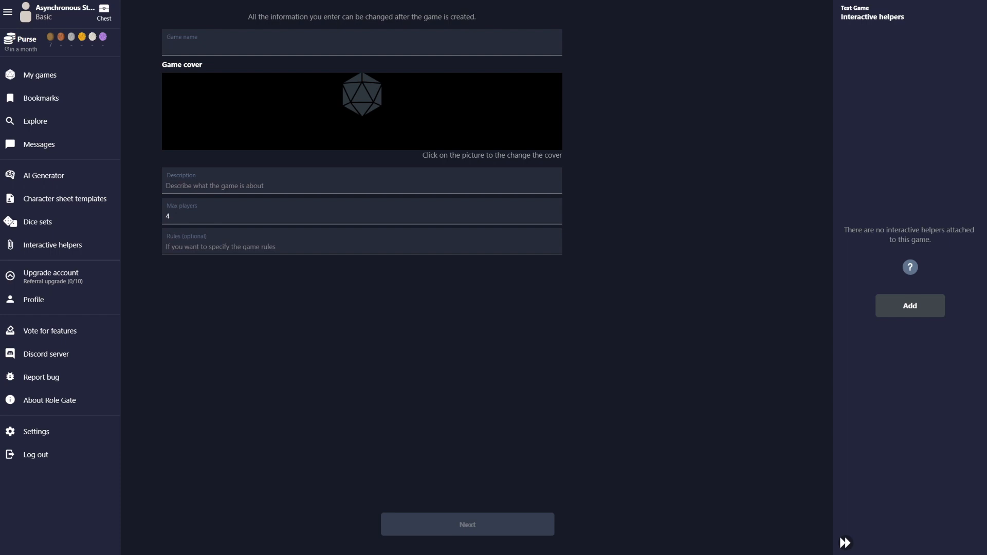
Name the game 'Test Game' and use the snowy village banner as its cover
text(Test Game)
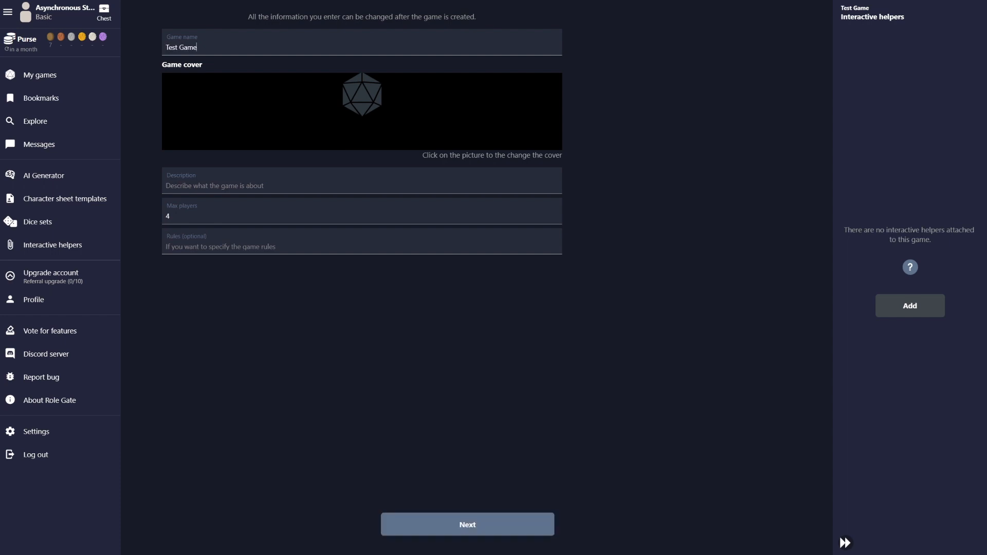
key(Tab)
key(Return)
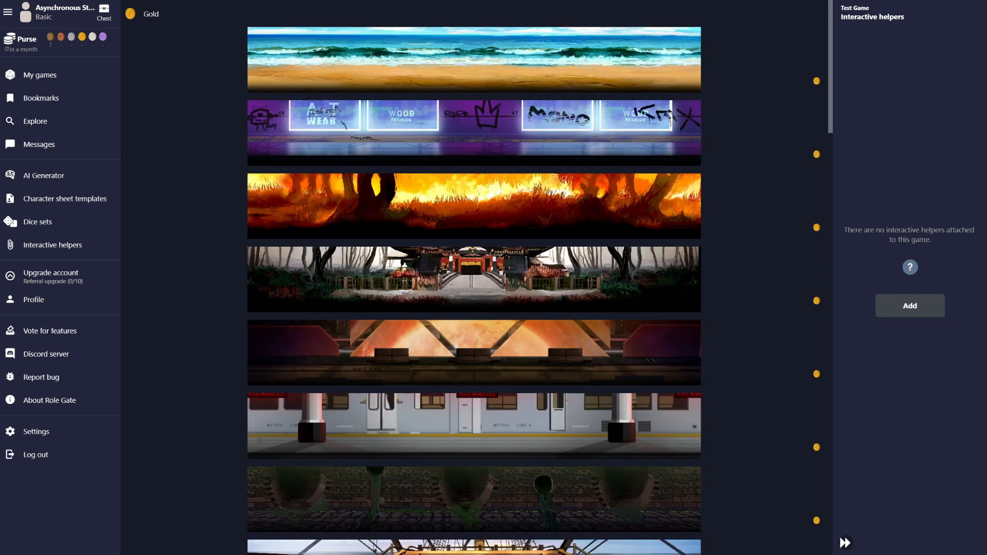
scroll(474, 277, down, 20)
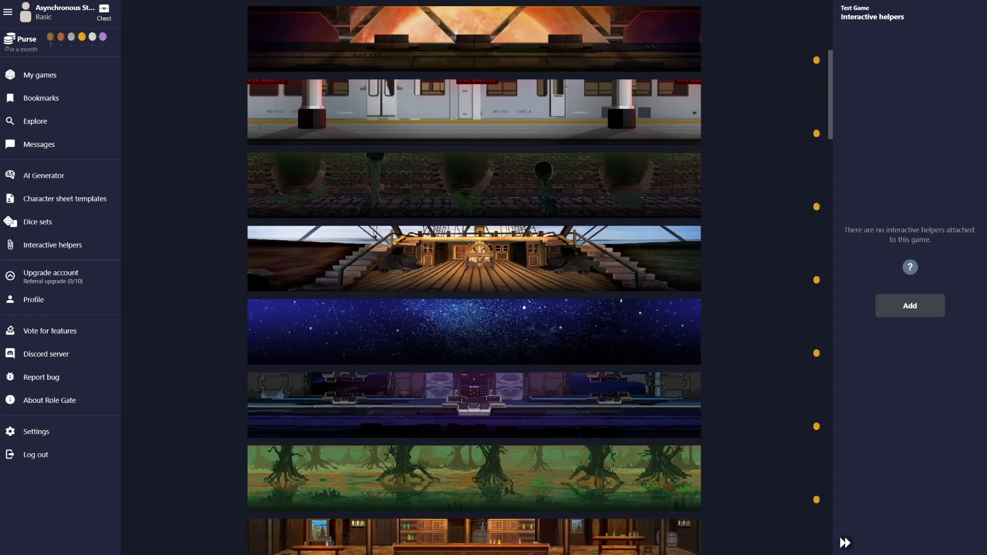
scroll(474, 277, down, 10)
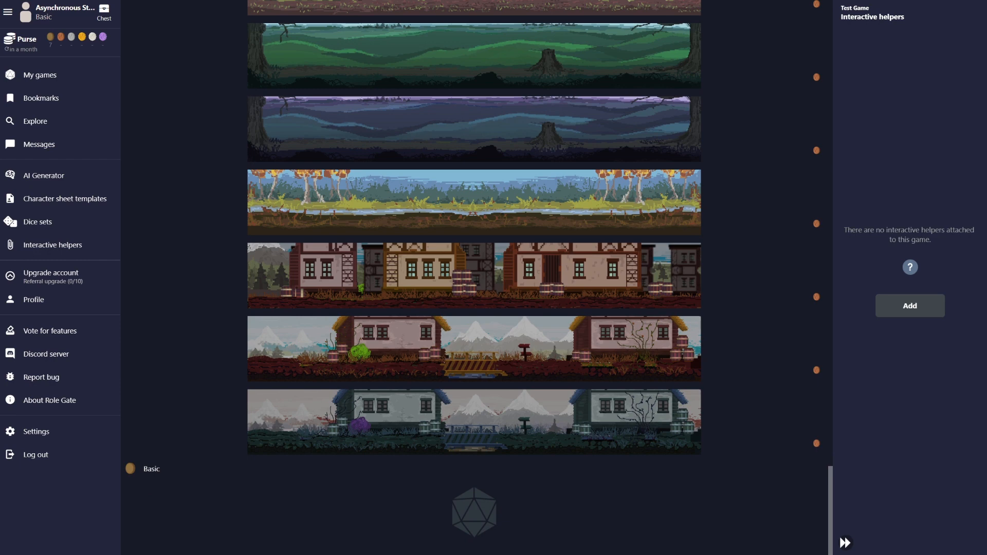
scroll(474, 278, up, 3)
scroll(474, 277, down, 2)
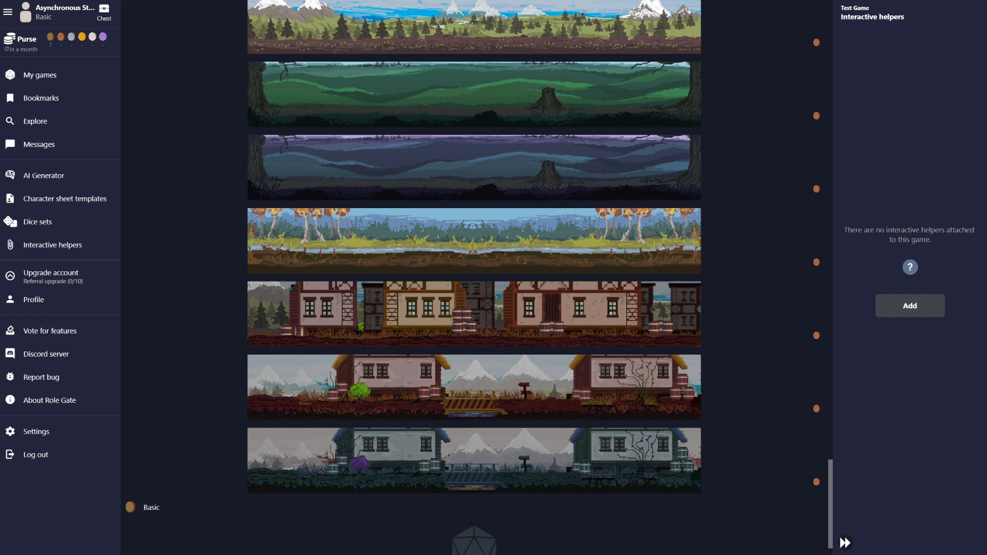
click(474, 461)
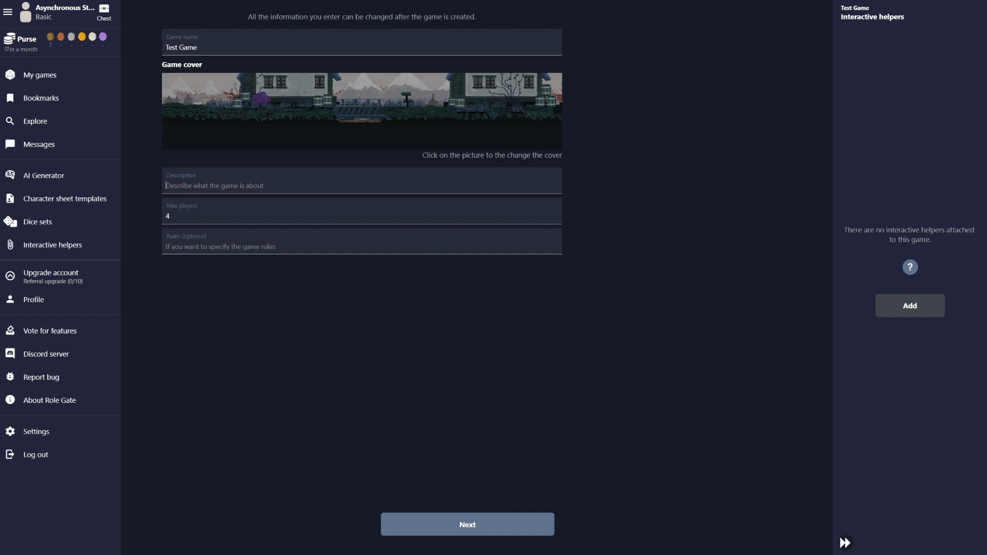
Describe the game as 'This is a test game cope cry and shiver' and allow 30 players
text(This is a test game)
text(cope cry and shiver.)
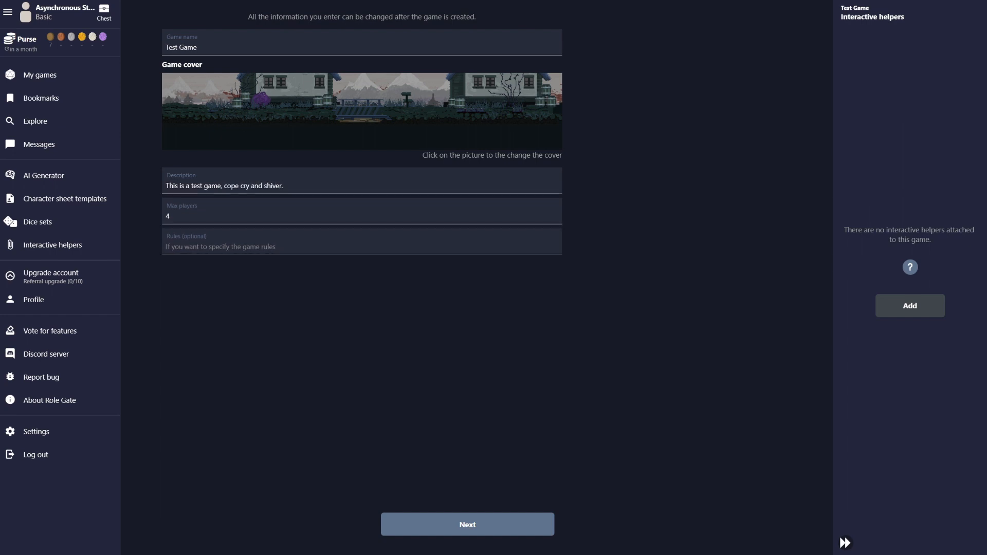
key(Tab)
text(10)
key(BackSpace)
text(10)
key(BackSpace)
key(BackSpace)
text(10)
key(BackSpace)
key(BackSpace)
text(10)
key(BackSpace)
key(BackSpace)
text(30)
Set the rules to 'Dungeons and Dungeons Fifth Edition'
key(Tab)
text(Dungeons and D)
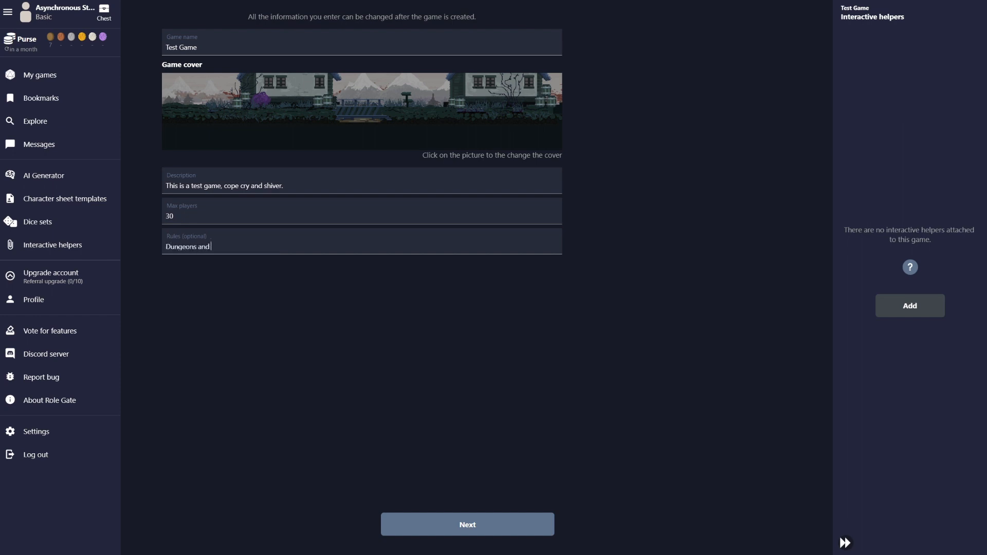
key(BackSpace)
text(Dungeons Fith)
key(BackSpace)
key(BackSpace)
key(BackSpace)
key(BackSpace)
text(ifth Edition)
key(ctrl+a)
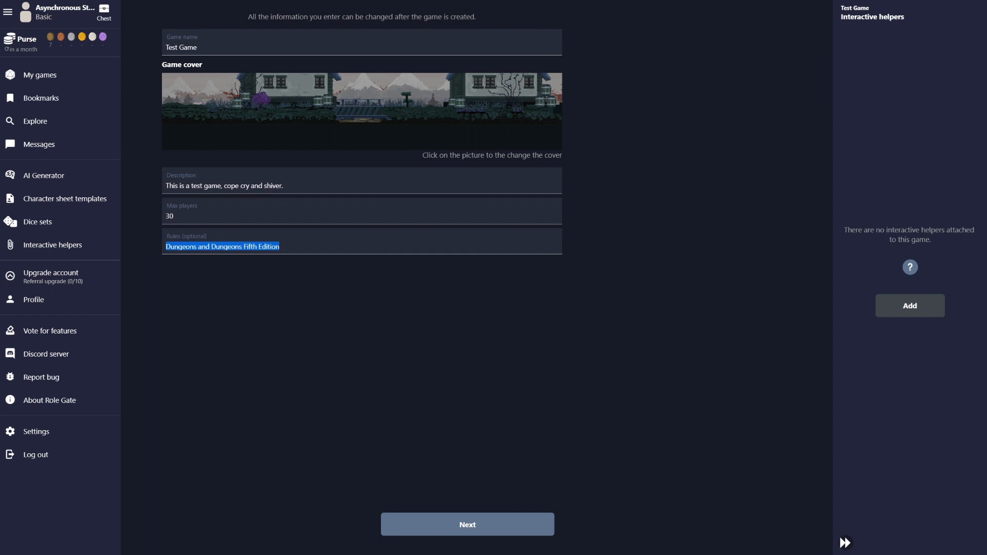
key(End)
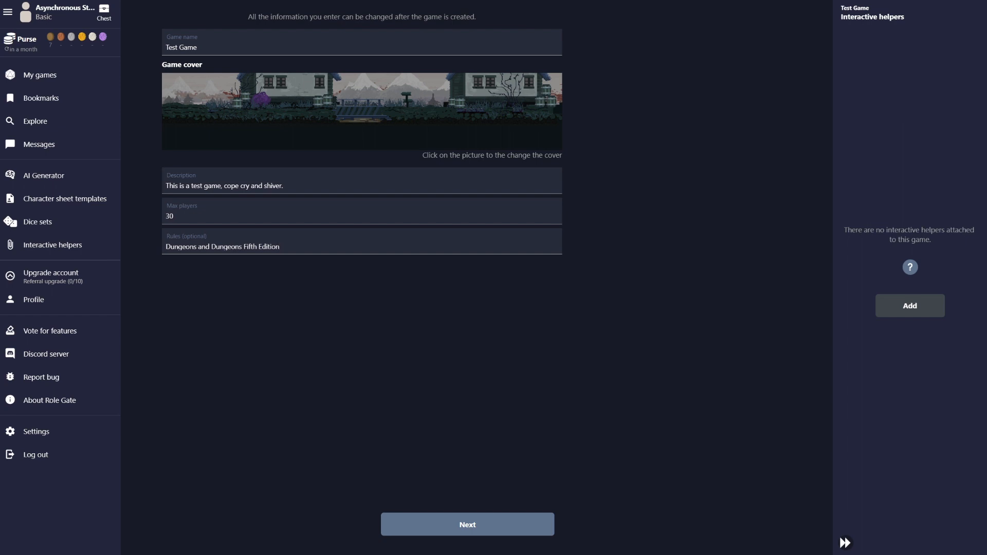
Continue to the character sheet step and list the community preset templates
click(467, 525)
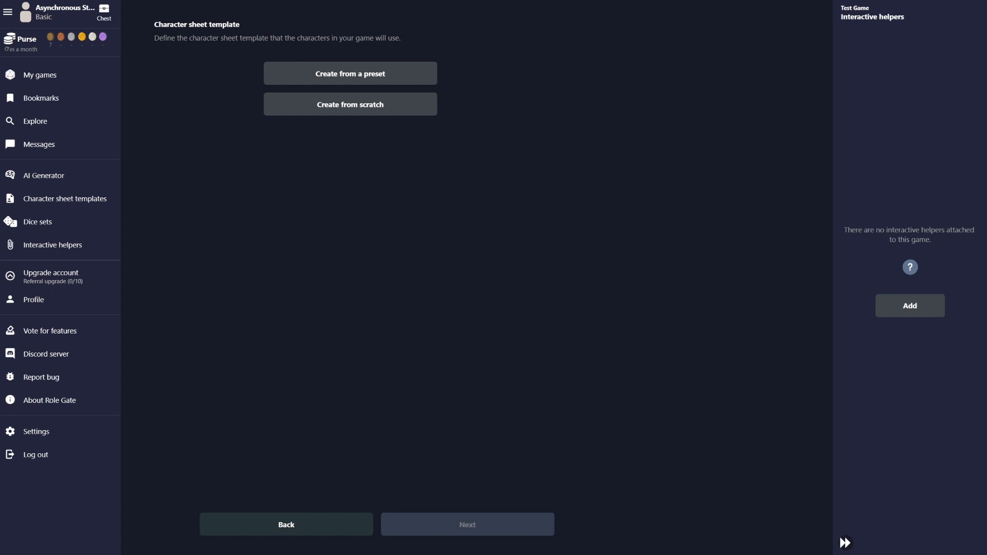
click(351, 74)
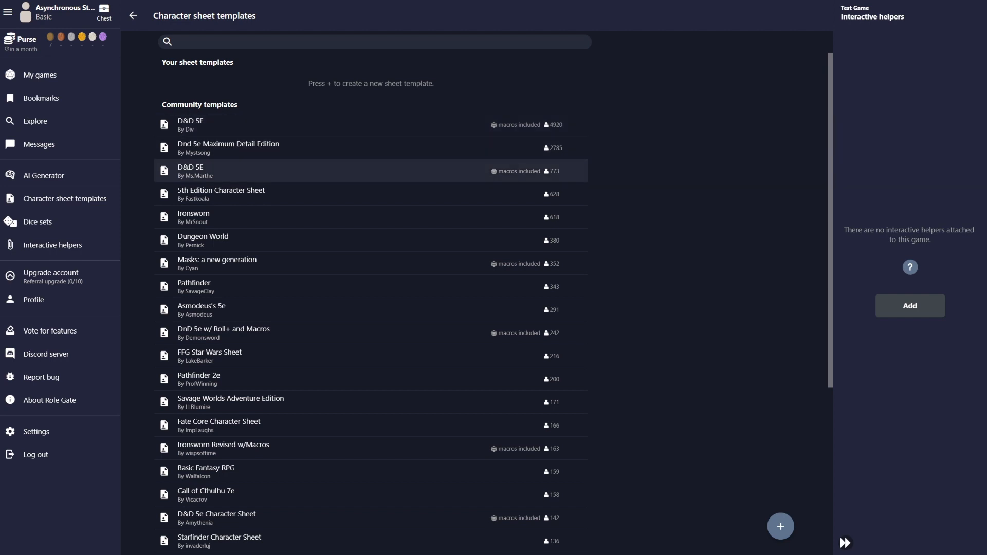
Preview D&D 5E's Inventory, Extra Info, Logbook and Companions sections, then select it
click(360, 170)
click(475, 43)
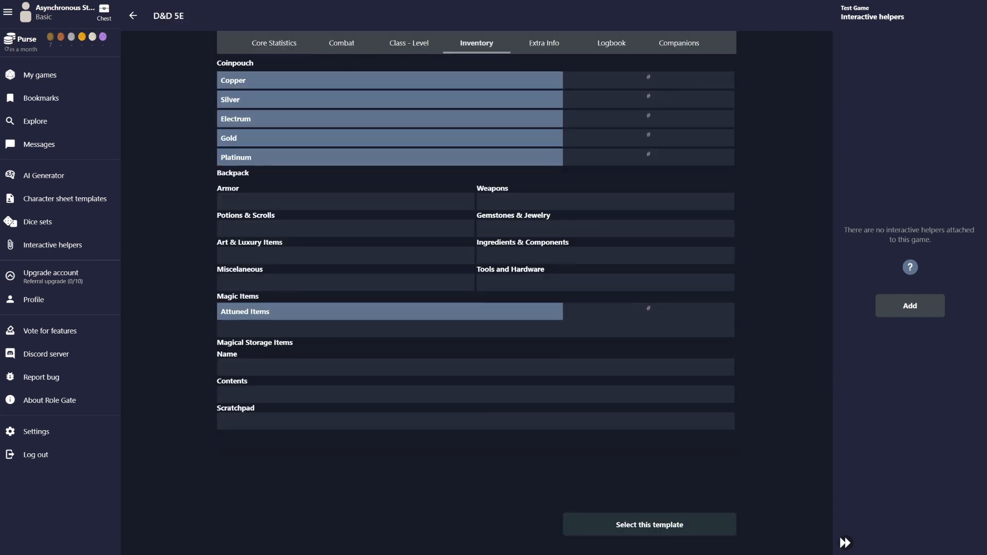
click(544, 43)
click(611, 43)
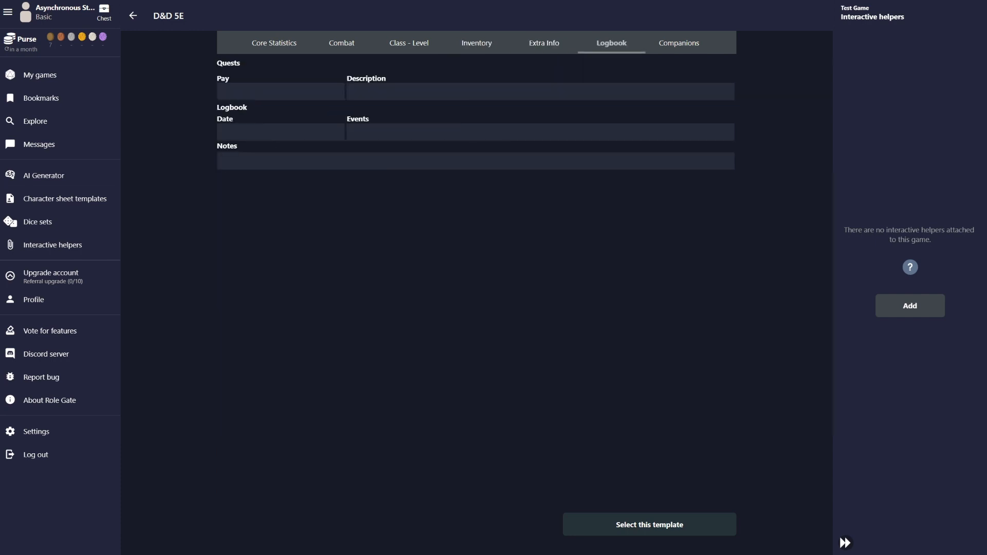
click(679, 44)
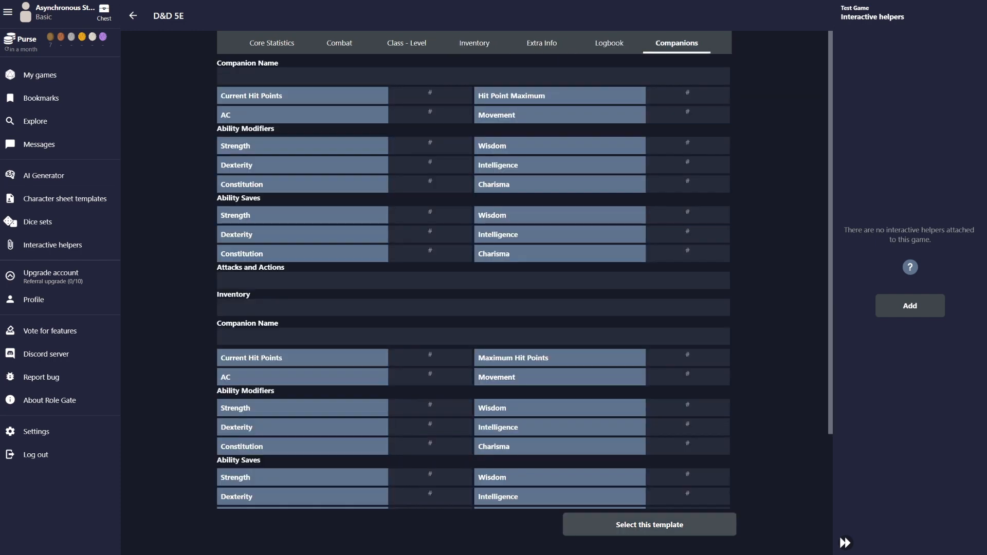
click(649, 524)
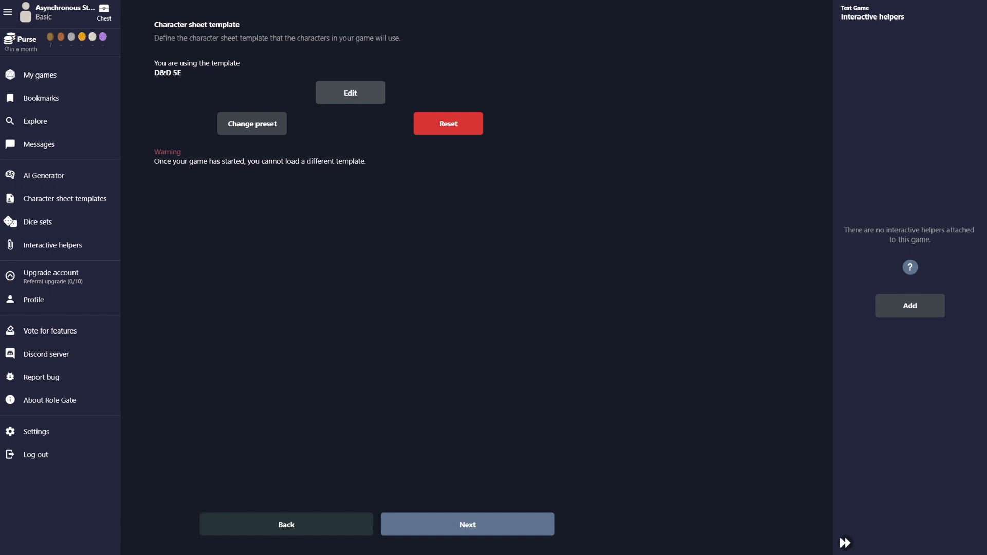
click(350, 93)
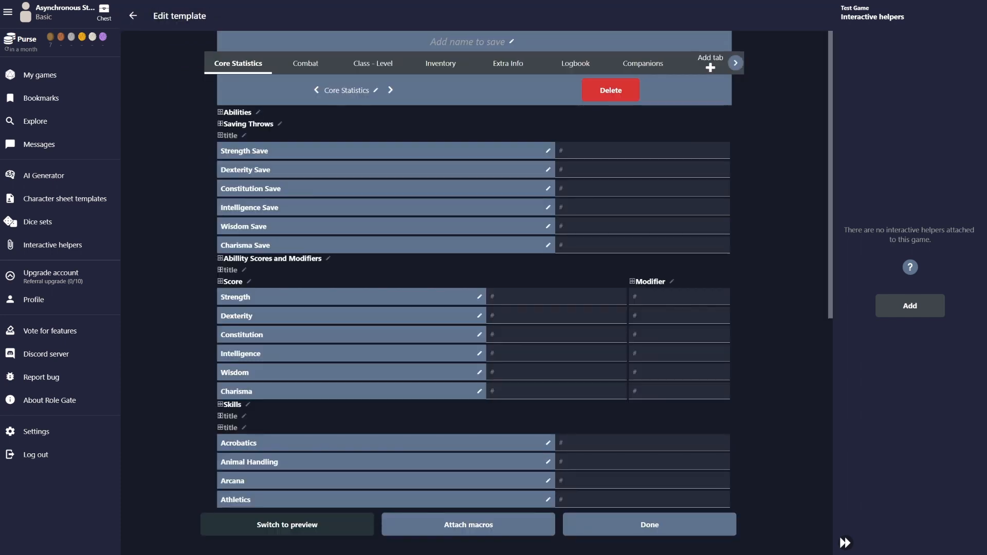
click(230, 135)
click(247, 124)
click(237, 113)
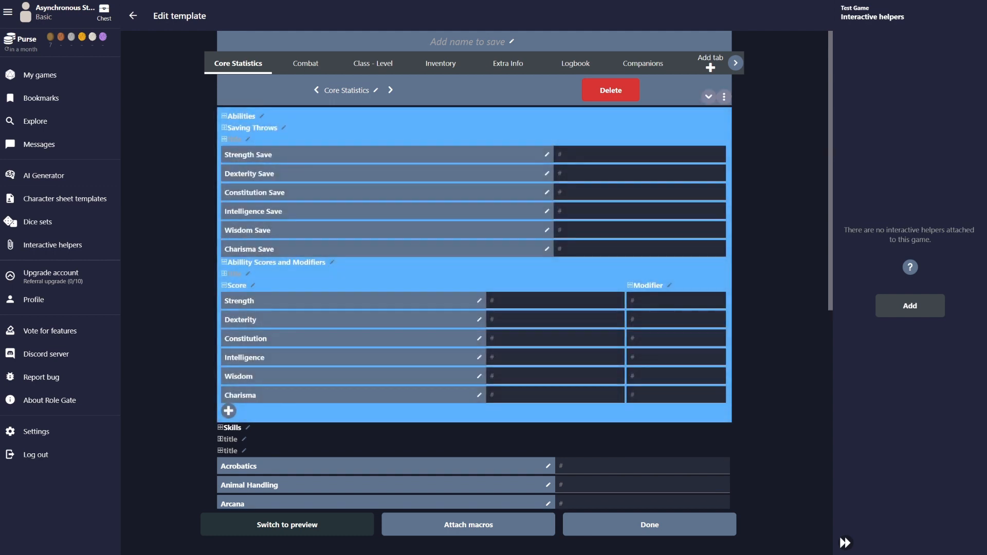
click(241, 116)
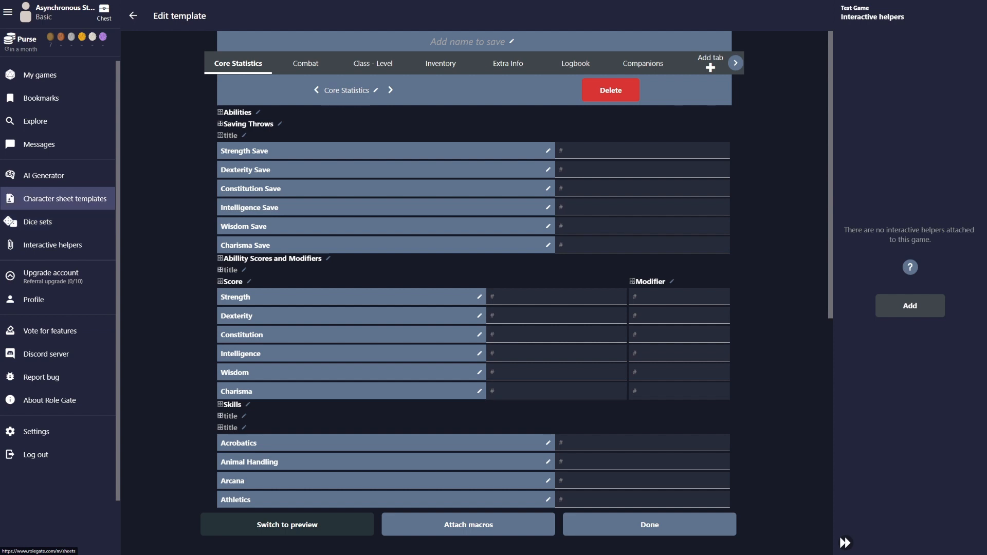
click(650, 525)
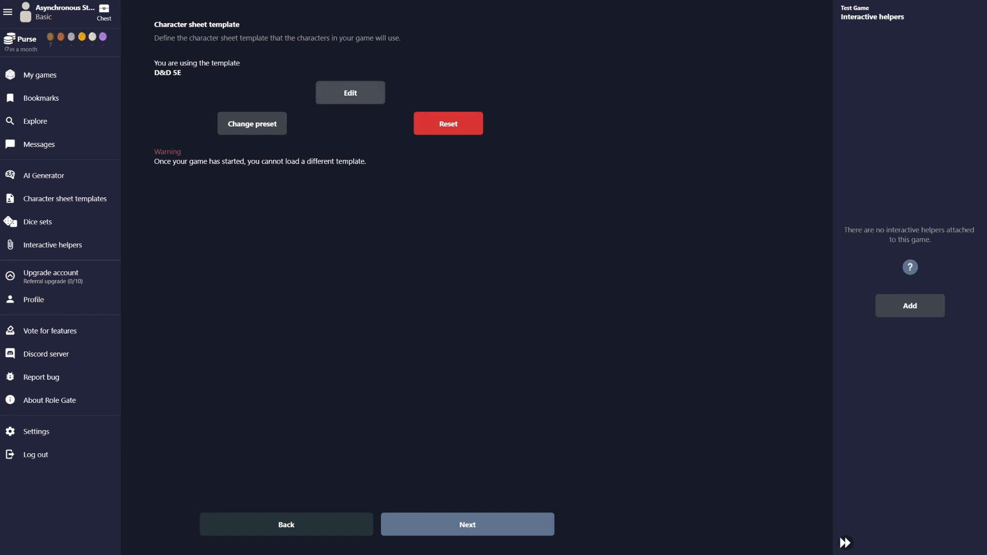
Reopen and close the template editor, then confirm switching to a different preset
click(320, 91)
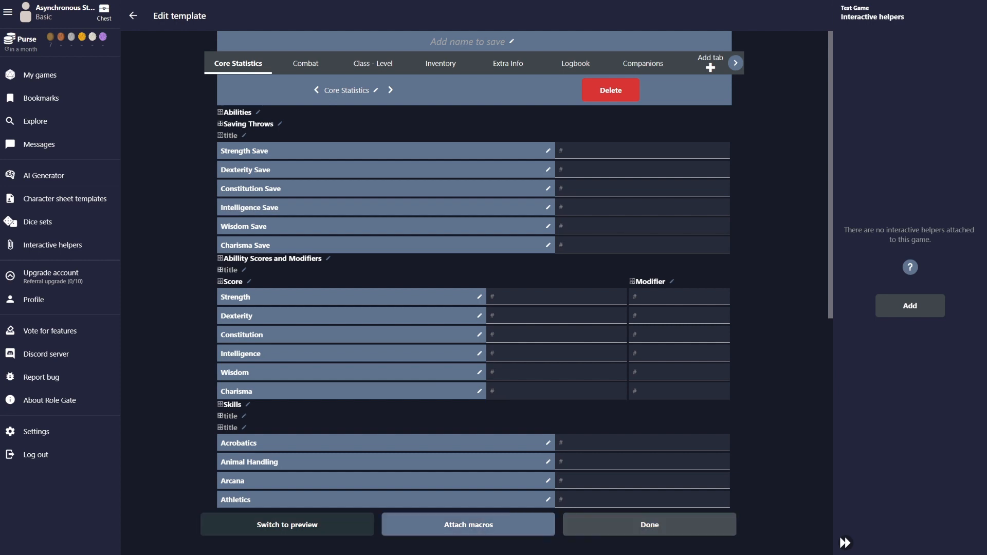
click(649, 525)
click(253, 124)
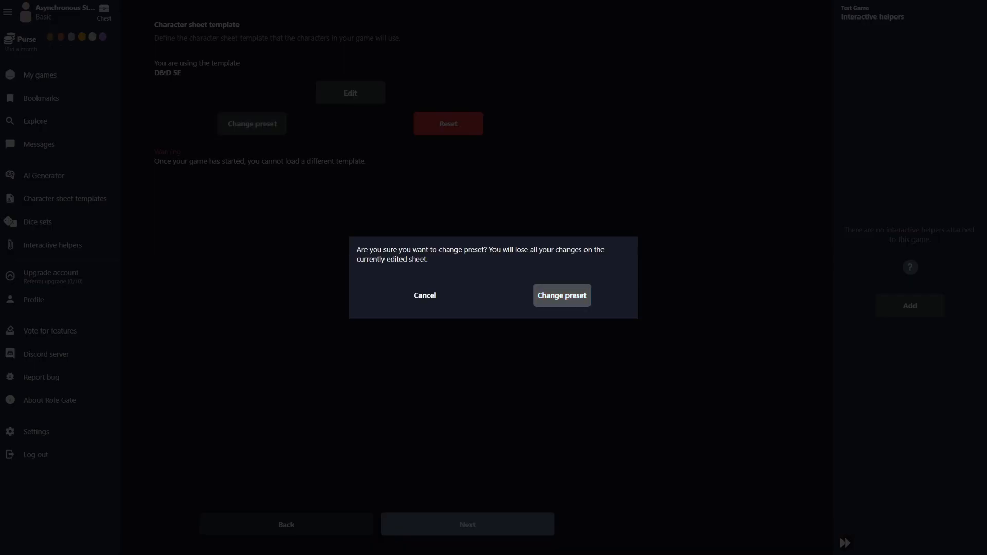
click(562, 295)
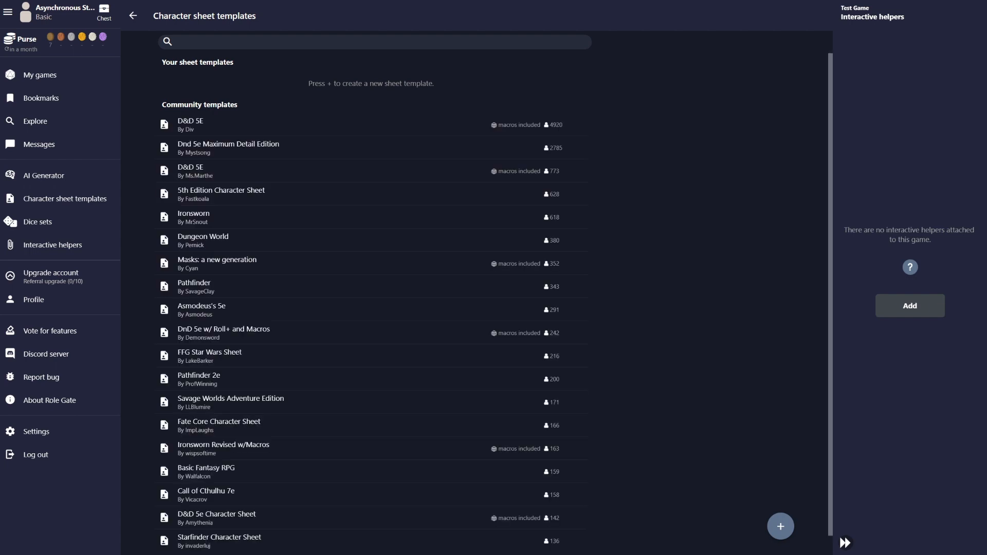
Browse the first D&D 5E template's sections, select it, and proceed to Dice sets
click(257, 124)
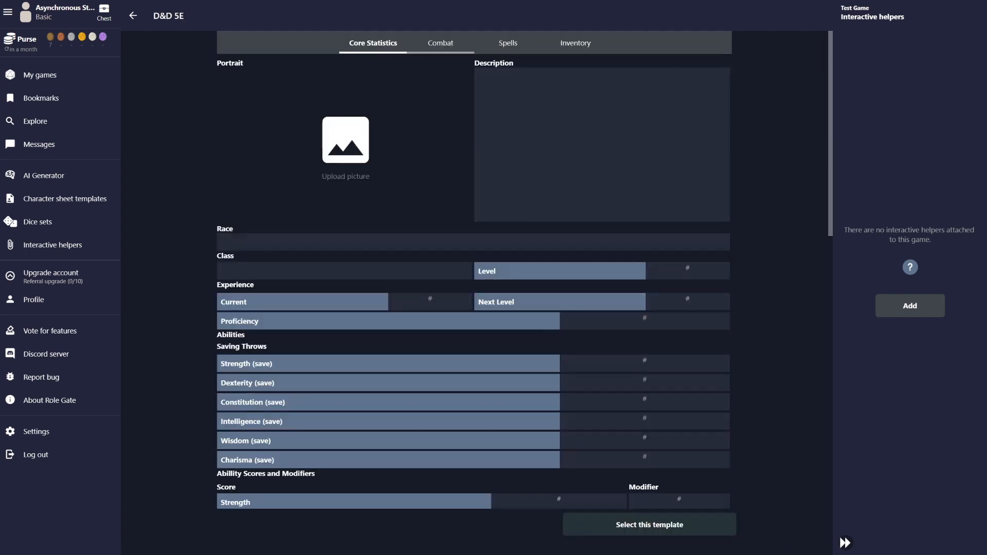
click(440, 43)
click(508, 43)
click(575, 43)
click(440, 43)
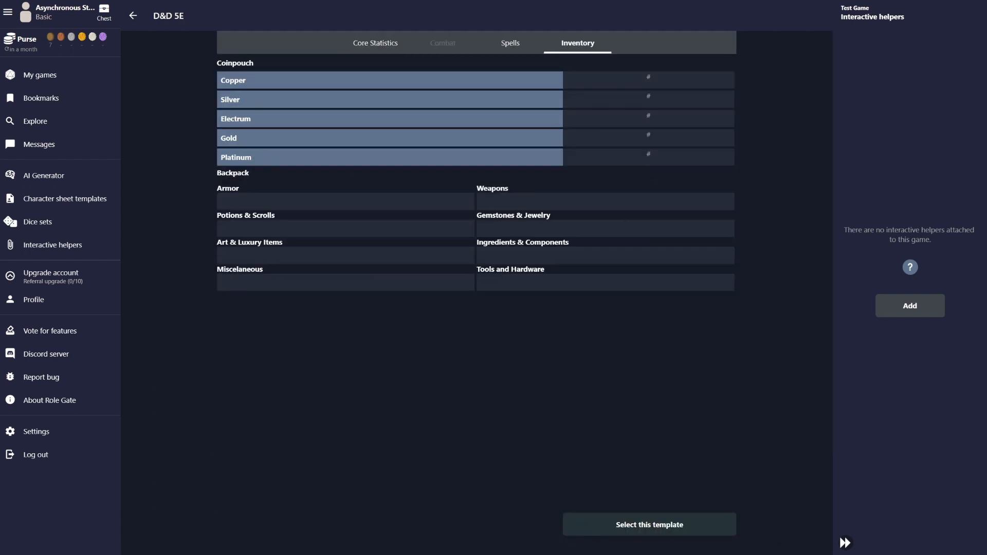
click(373, 43)
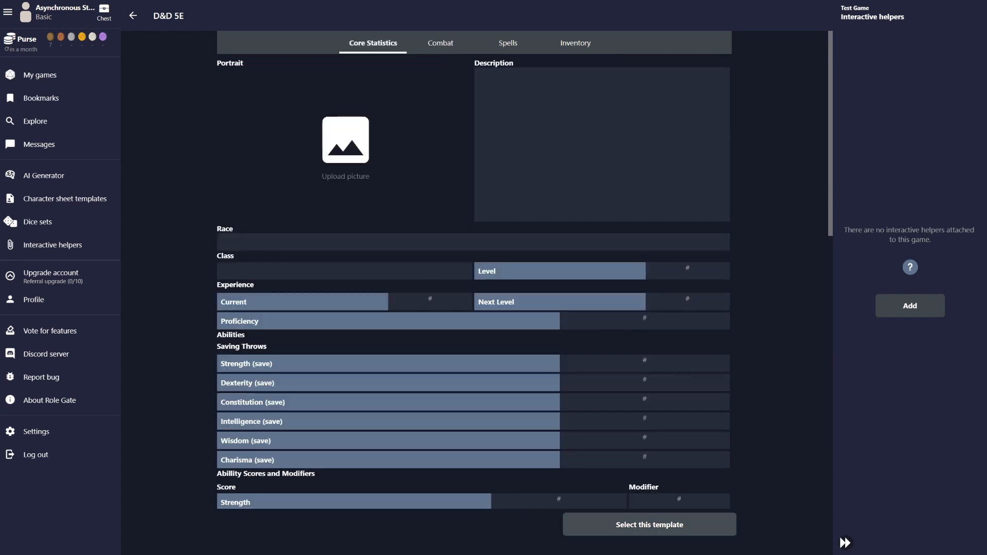
click(650, 524)
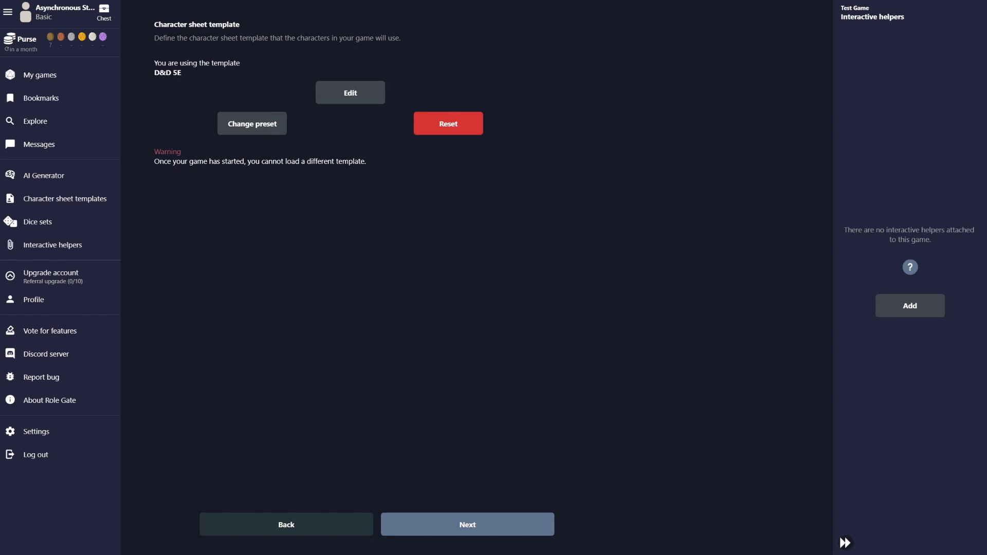
click(467, 524)
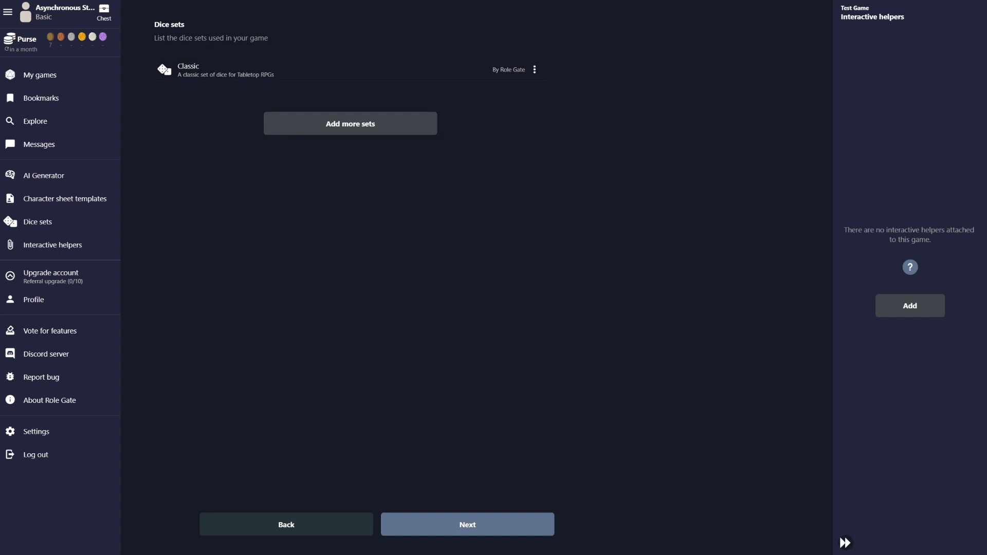
Go back, reset the D&D 5E sheet, and create a new blank template with a Bio field
click(286, 524)
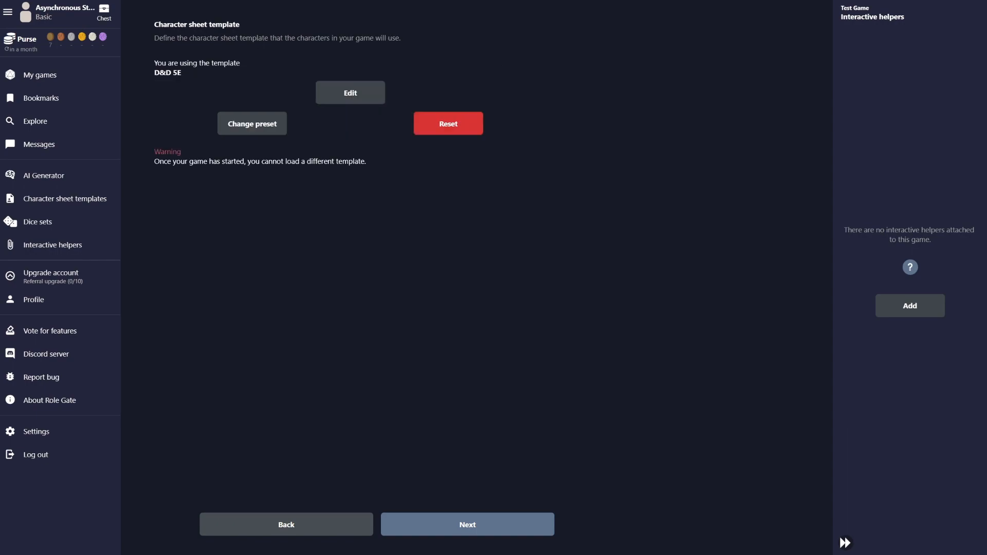
click(448, 123)
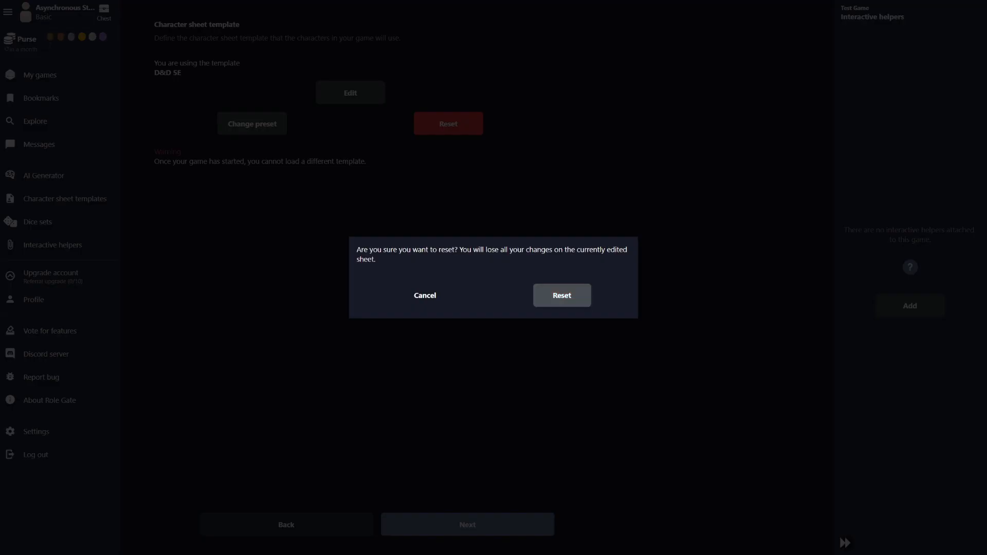
click(562, 295)
click(350, 105)
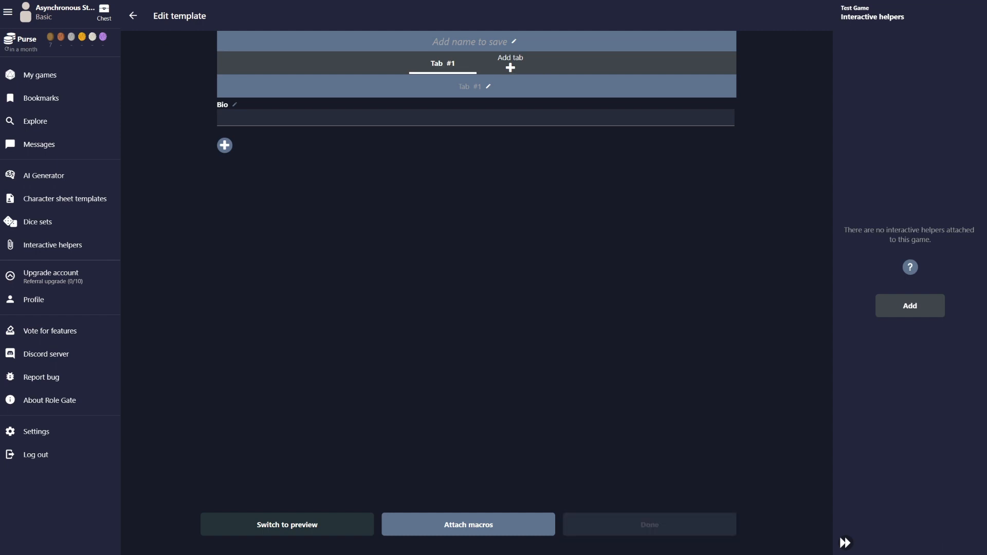
click(649, 525)
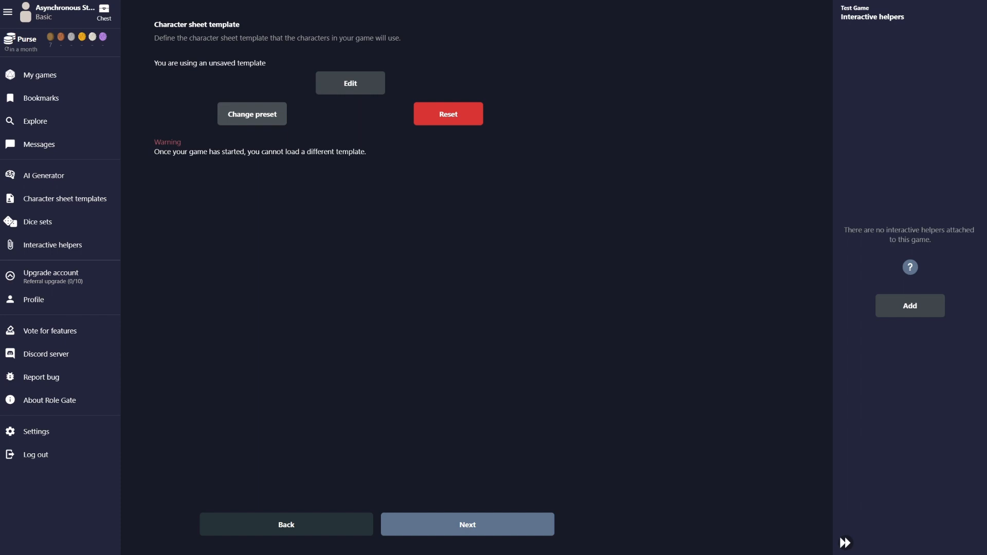
Advance from the custom character sheet to the Dice sets step showing Classic
click(468, 524)
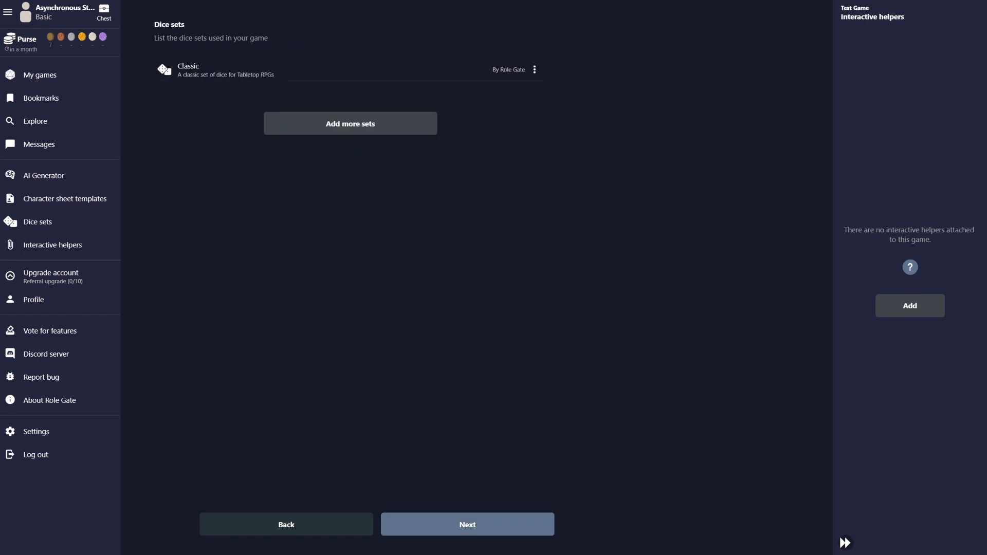
click(468, 524)
click(350, 124)
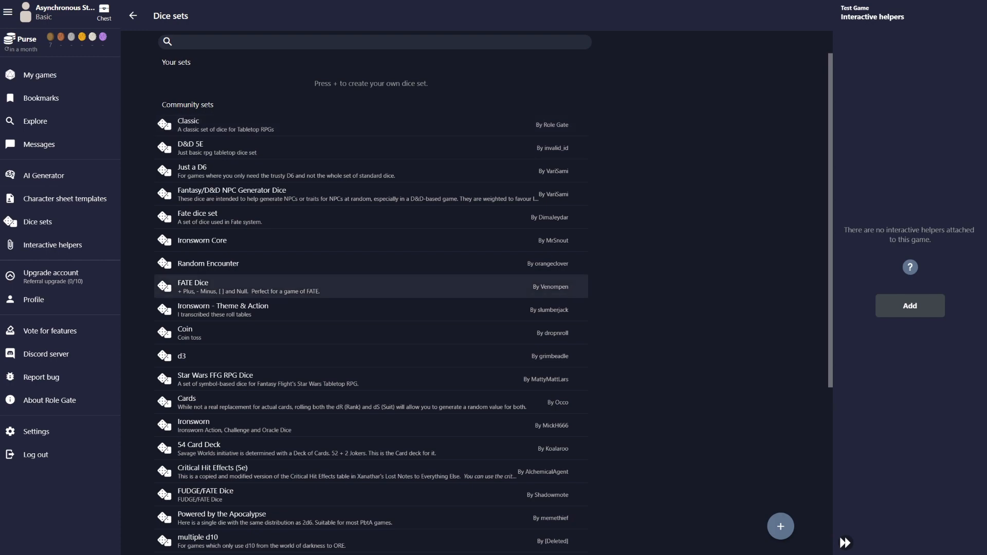
scroll(370, 336, down, 3)
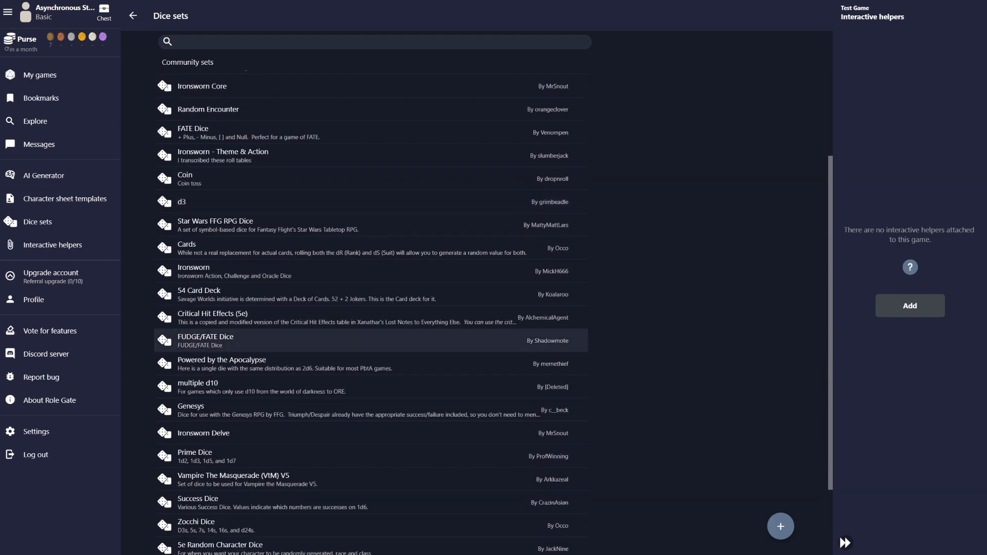
scroll(370, 337, down, 4)
scroll(370, 337, up, 7)
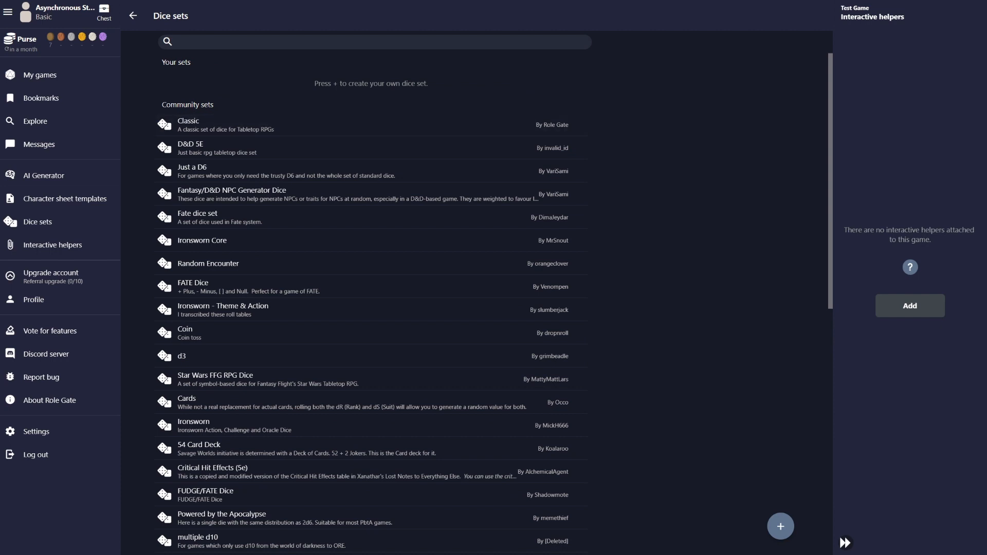
click(133, 16)
click(226, 69)
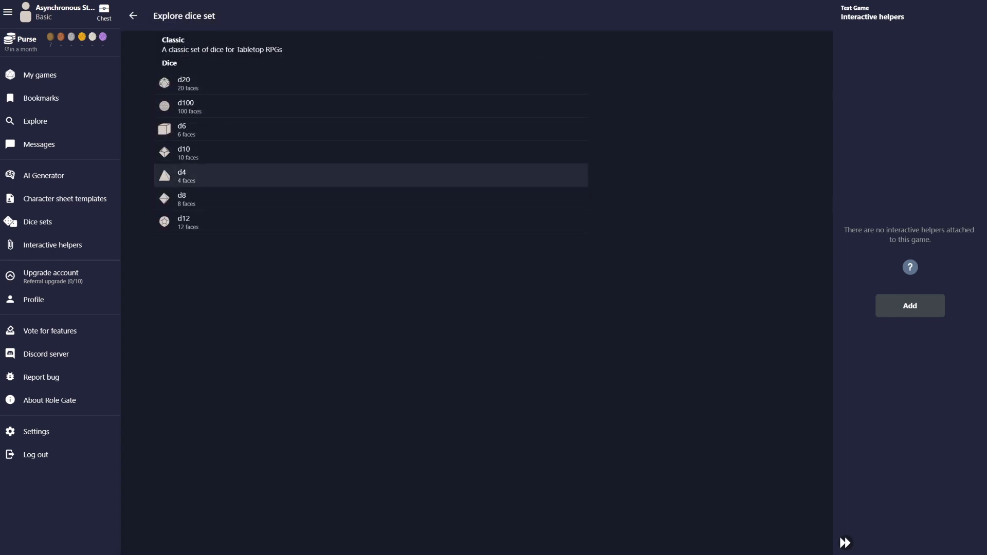
click(133, 16)
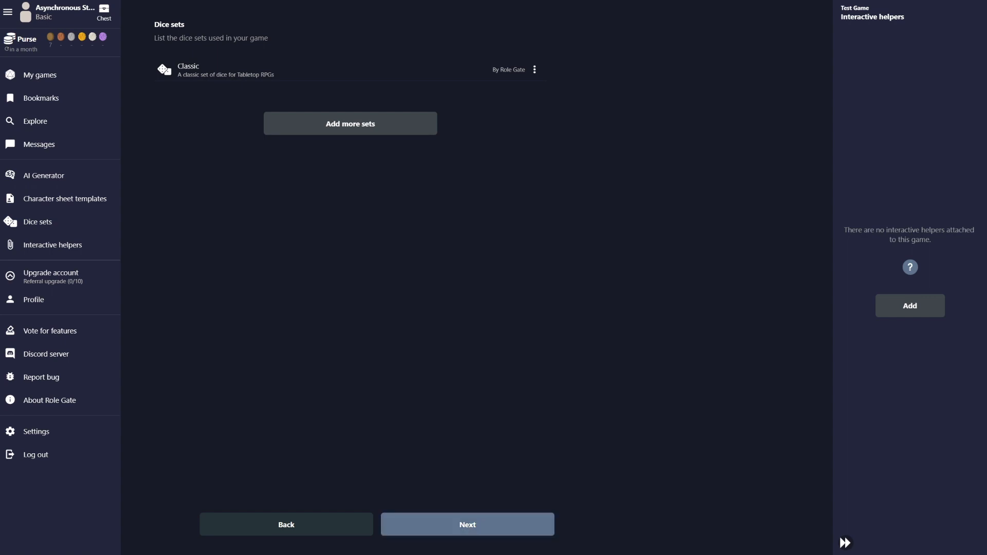
Open the pace, tags and visibility settings and leave Expected pace on Slow after trying Fast and Average
click(467, 525)
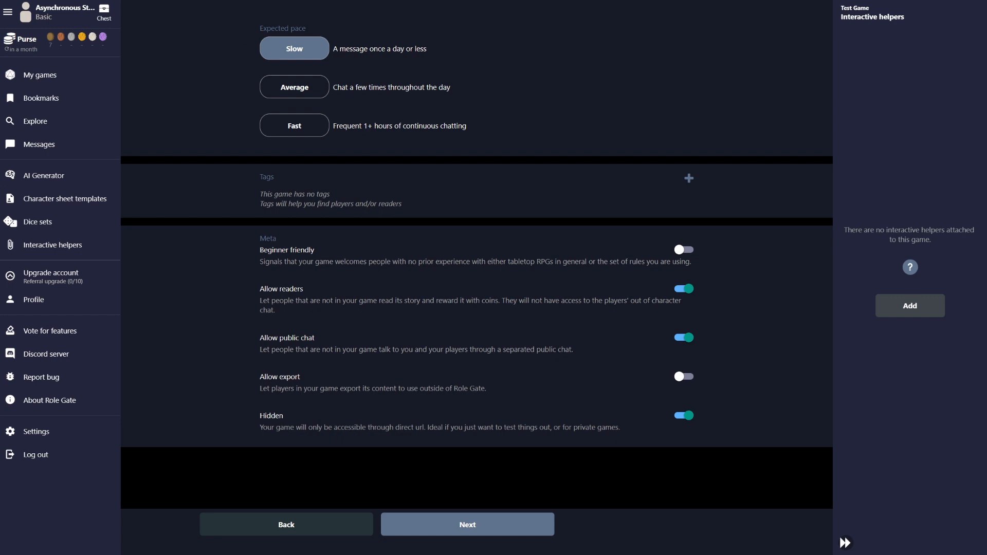
click(294, 125)
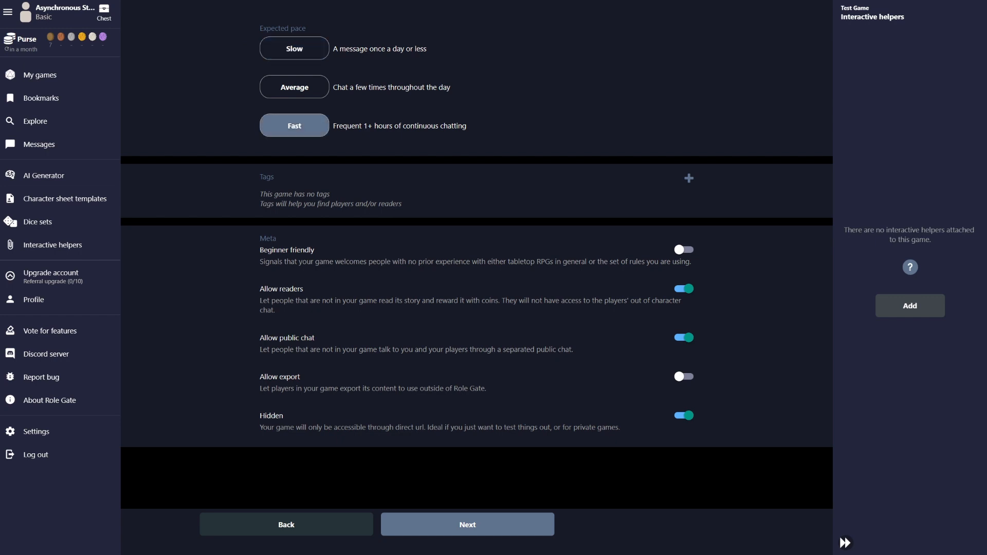
click(294, 48)
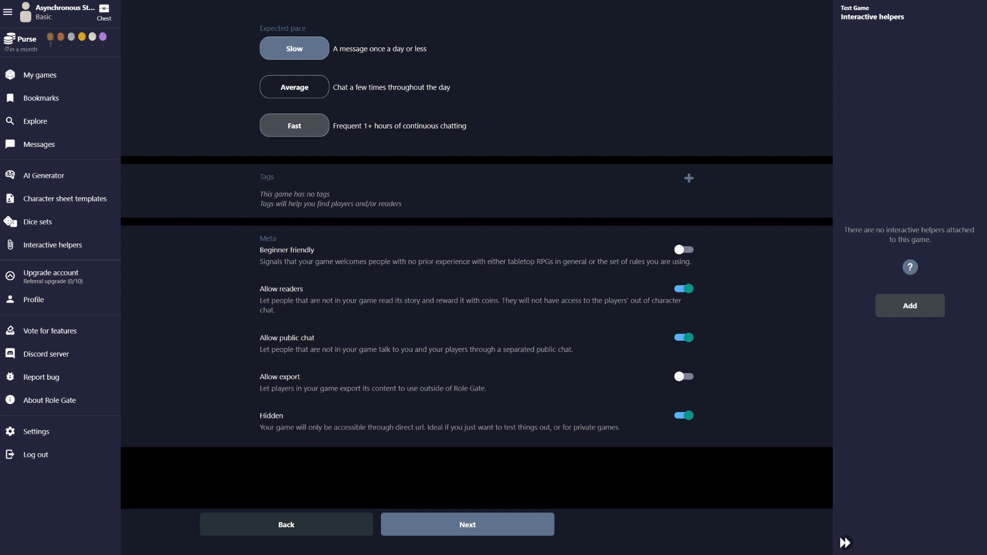
click(295, 126)
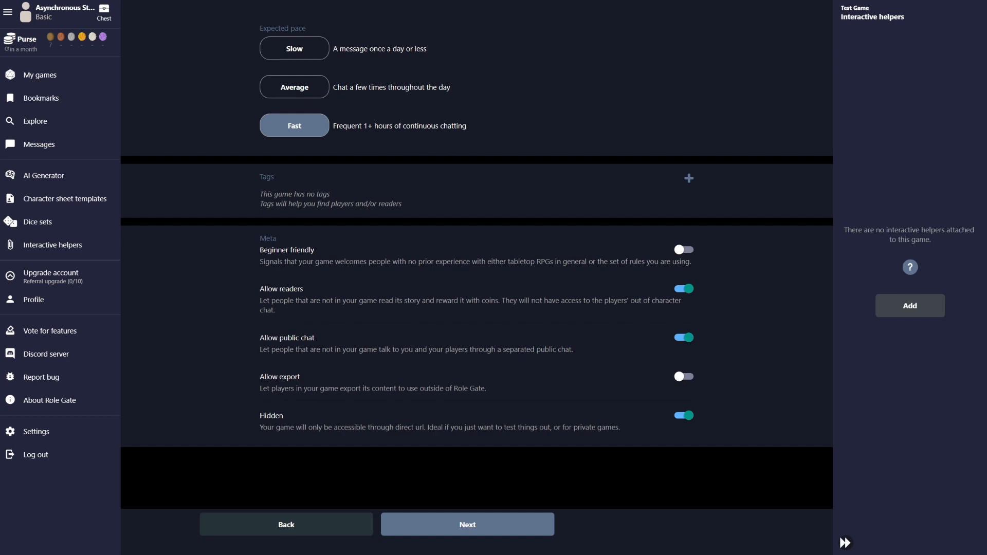
click(295, 87)
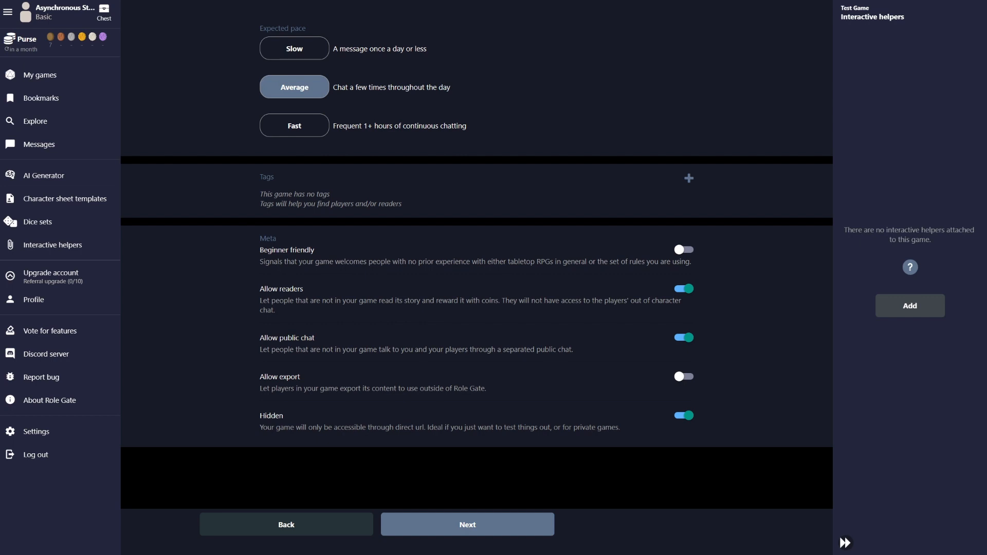
click(294, 48)
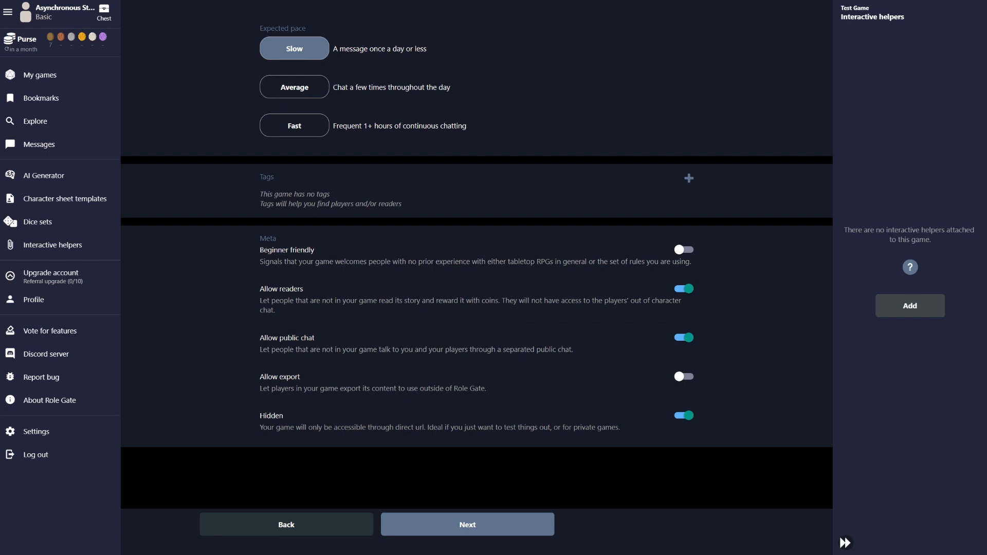
Switch the expected pace to Fast and back to Slow, then bring up the Tags picker
click(295, 125)
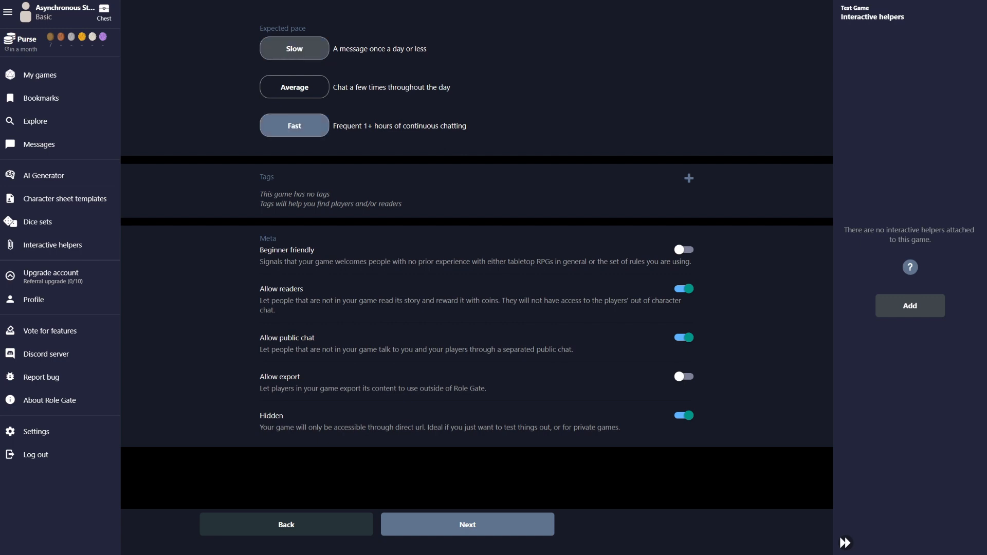
click(294, 48)
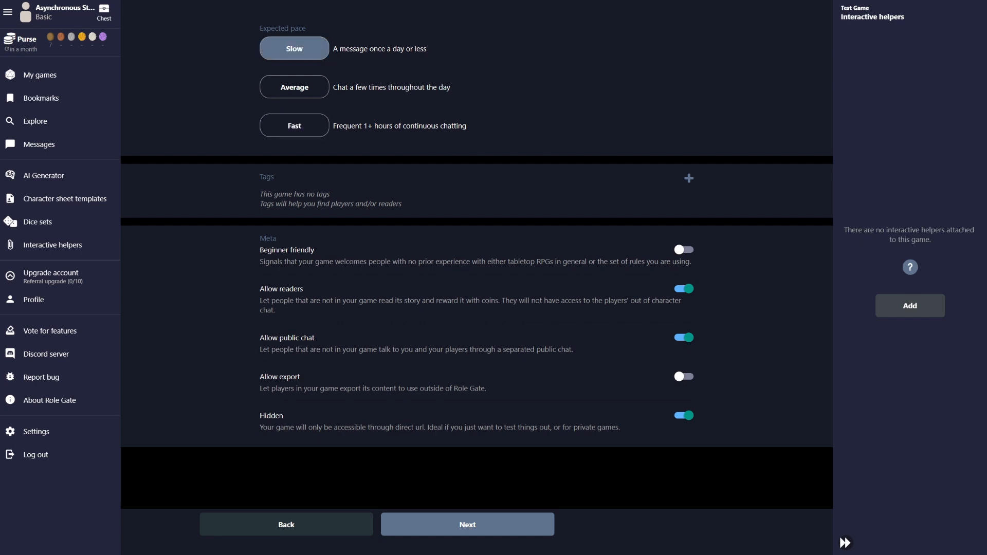
click(689, 178)
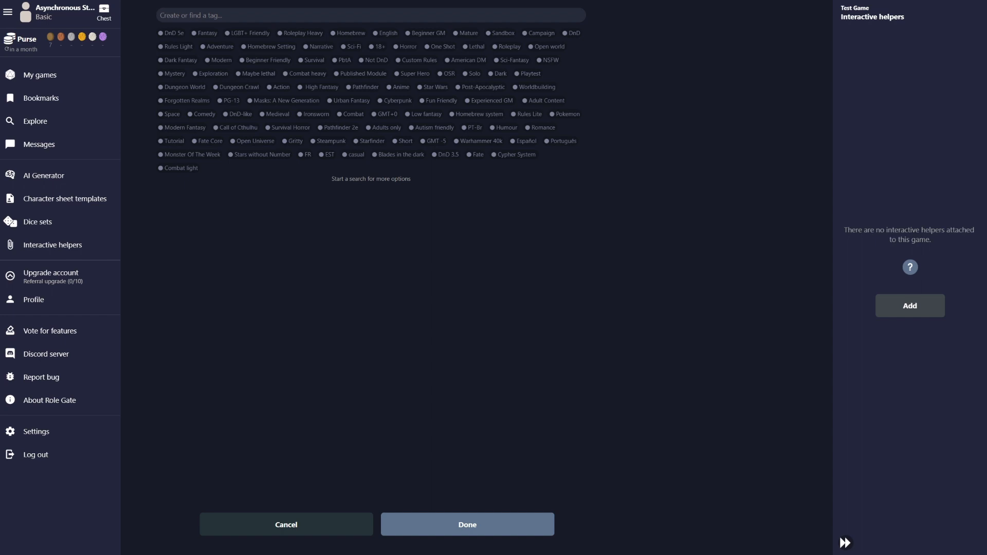
Add the DnD 5e, Dark Fantasy, Mature, Sandbox, Campaign, Horror and Beginner GM tags
click(171, 34)
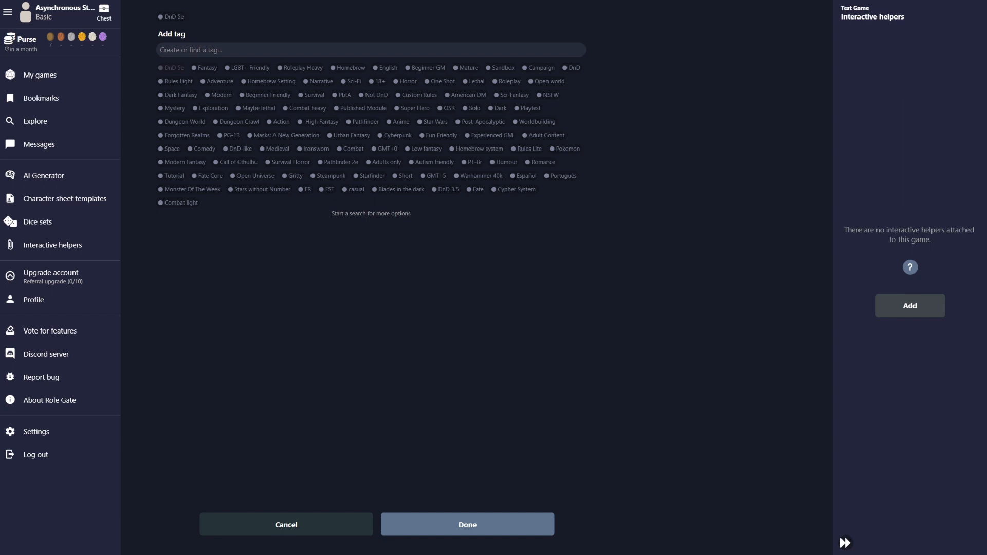
click(178, 96)
click(467, 68)
click(501, 67)
click(539, 68)
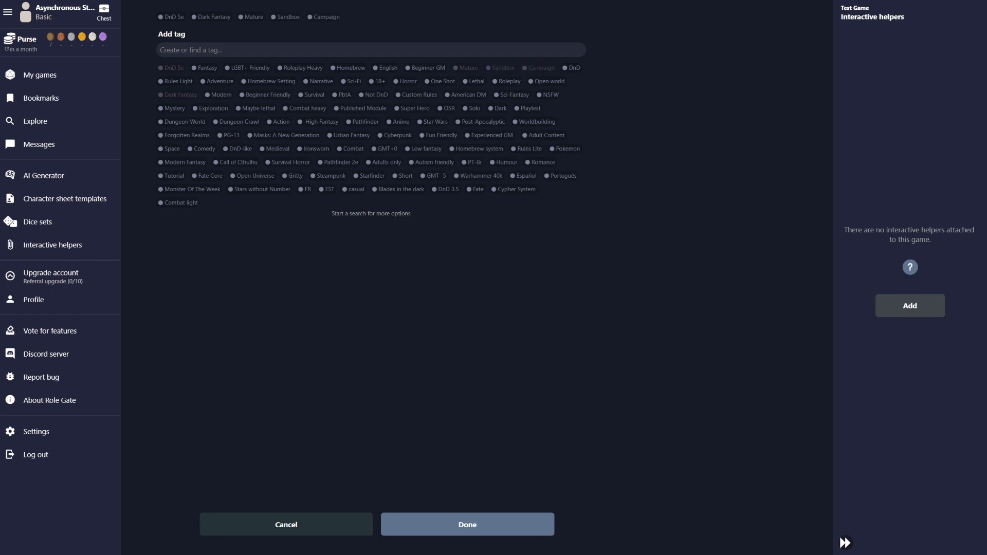
click(406, 81)
click(427, 68)
Search 'begin', add the Beginner Friendly and Beginner tags, and confirm the selection
text(begin)
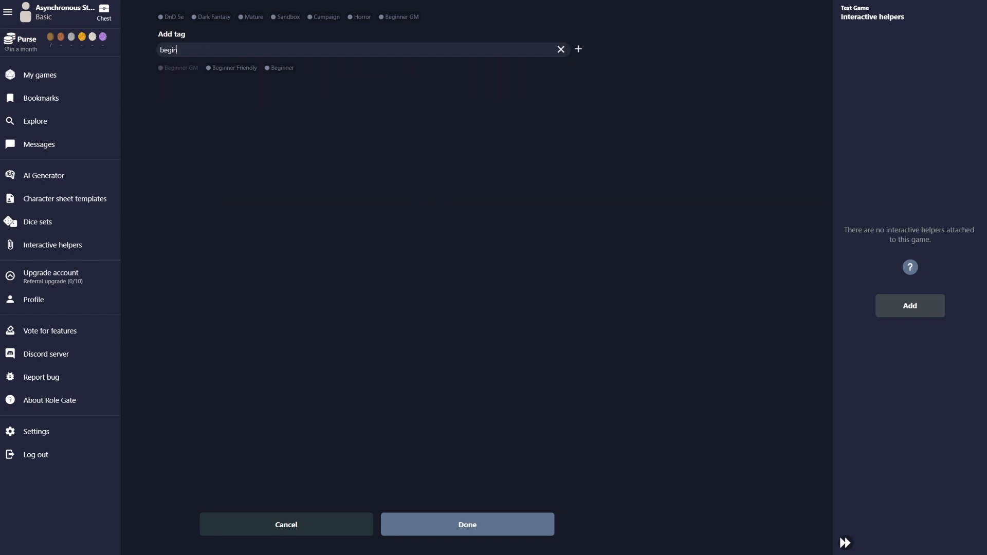
click(232, 68)
click(280, 68)
click(467, 524)
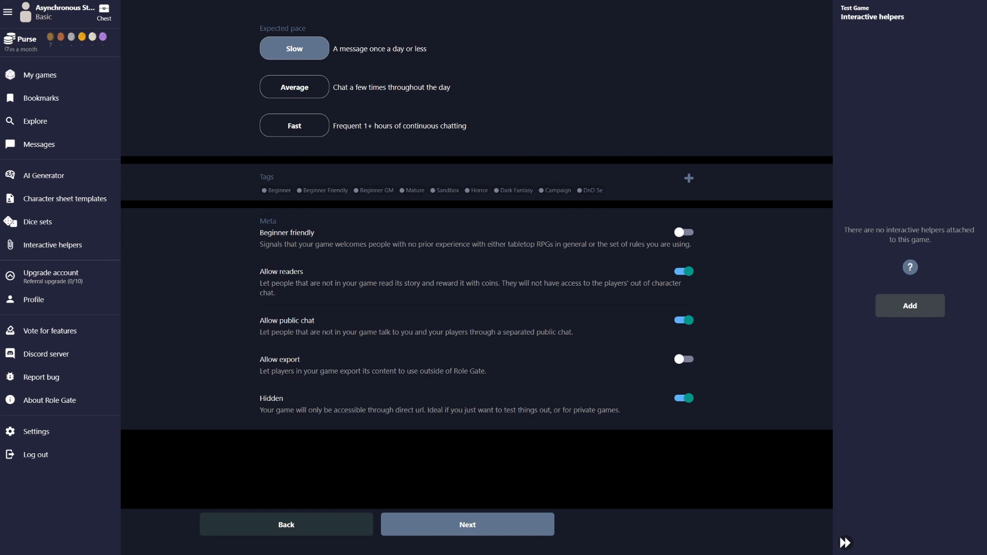
Mark the game beginner friendly, allow content export, and advance to the password step
click(684, 233)
click(684, 359)
click(683, 359)
click(684, 359)
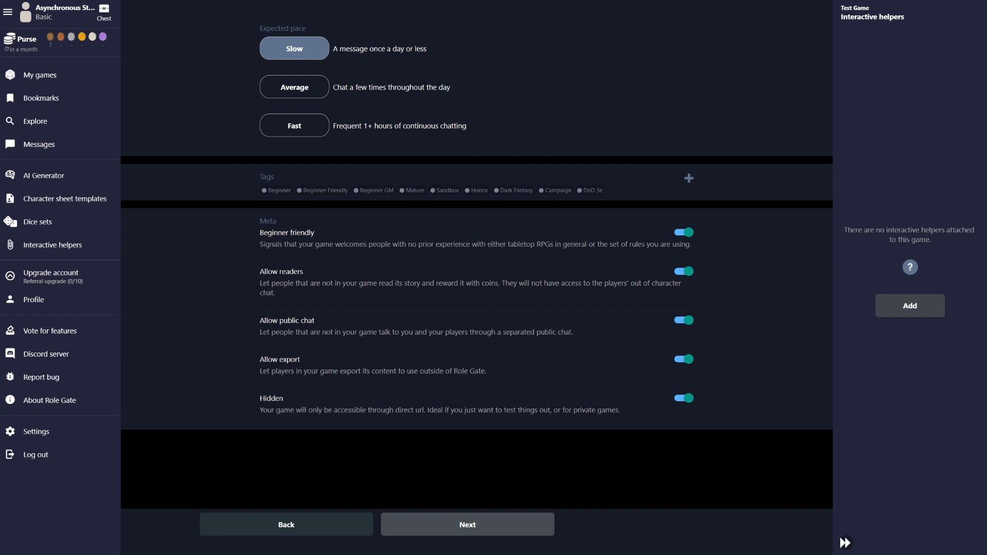
click(467, 525)
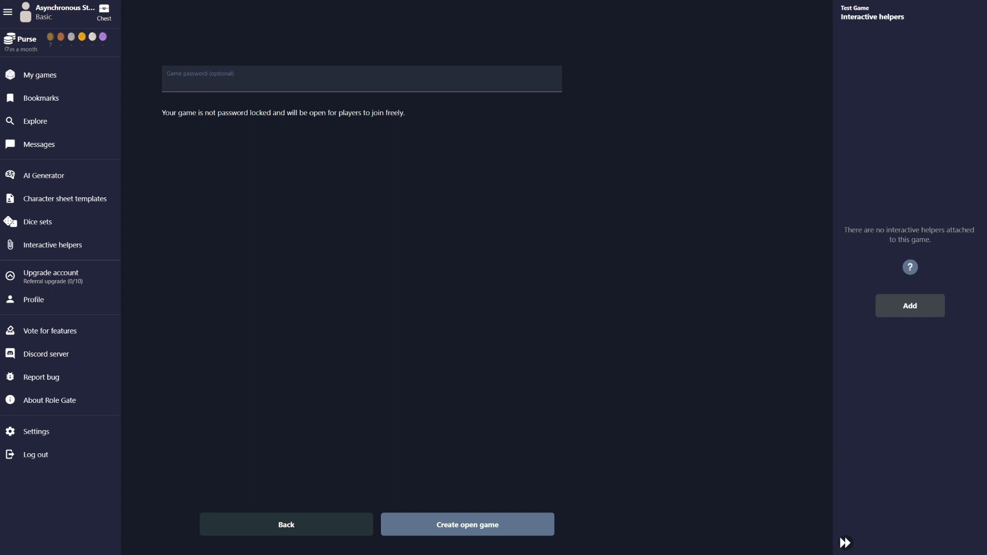
Enter a game password and create Test Game as a locked game
text(Test)
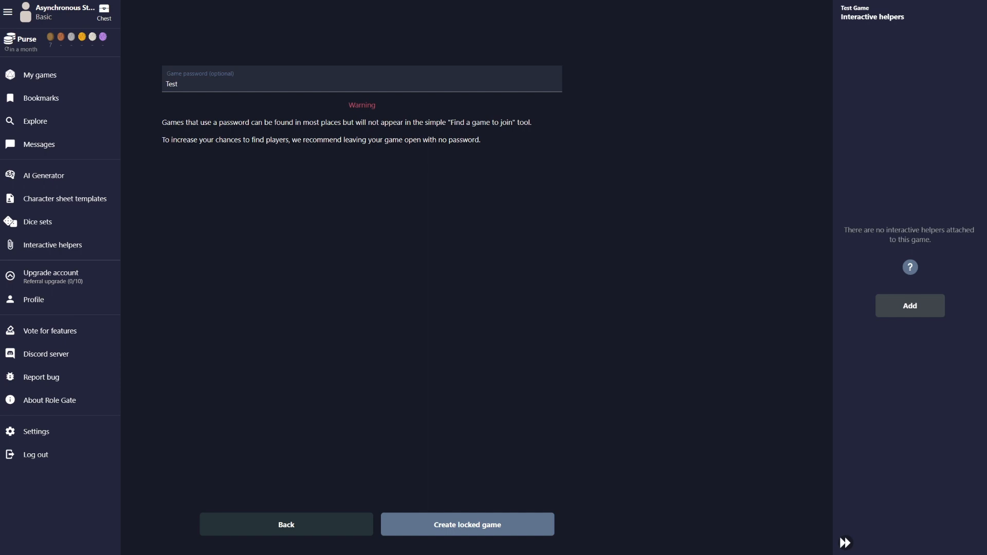
click(468, 525)
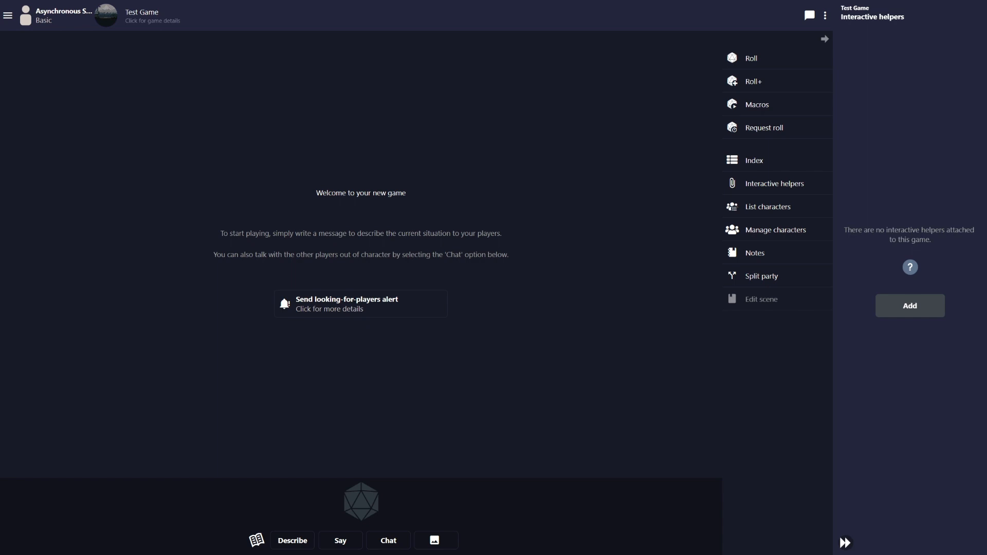
Open Test Game's settings and start editing its title
click(152, 16)
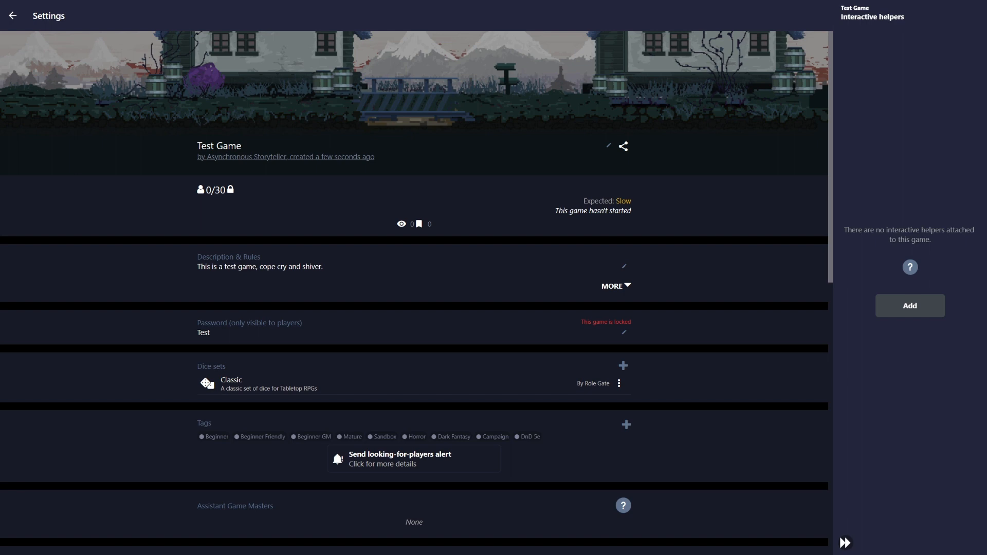
click(13, 16)
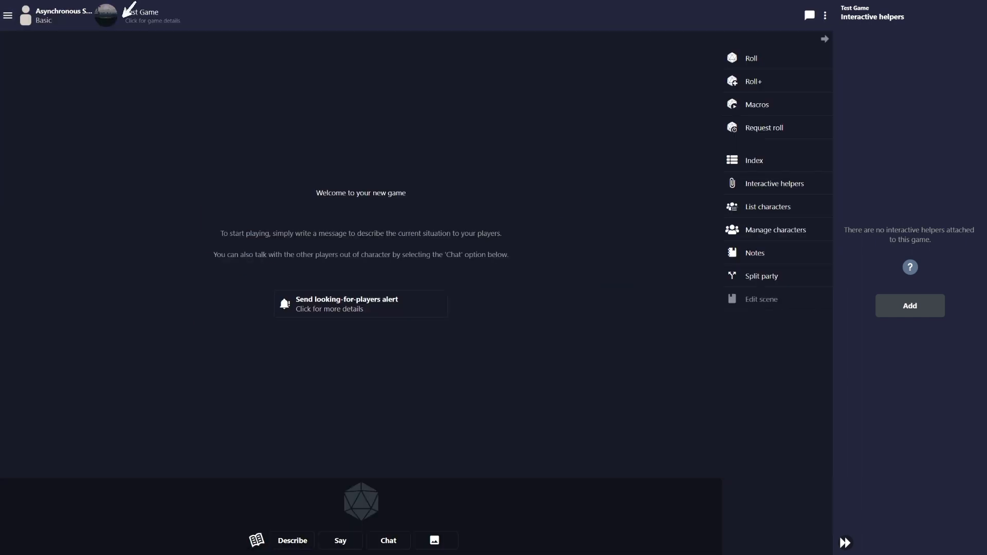
click(151, 16)
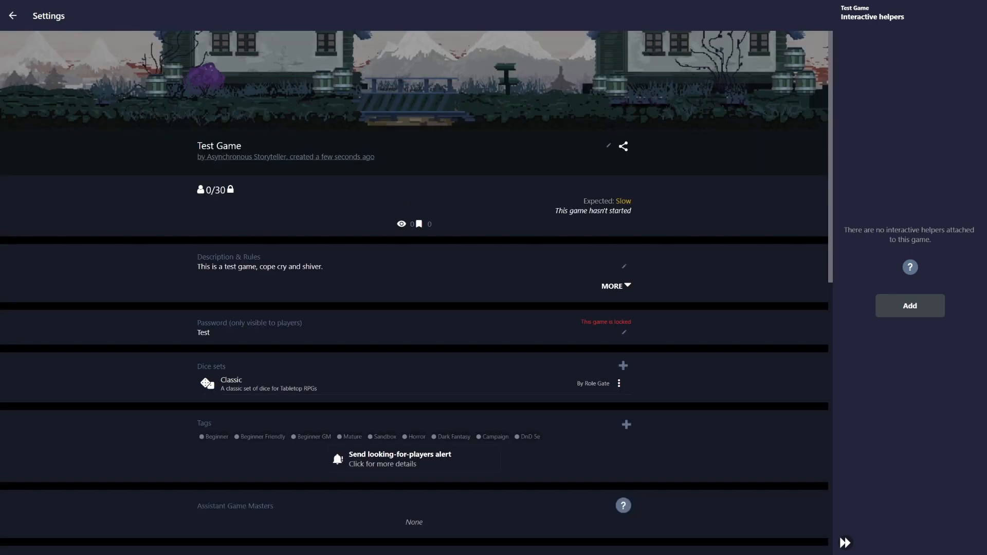
click(609, 145)
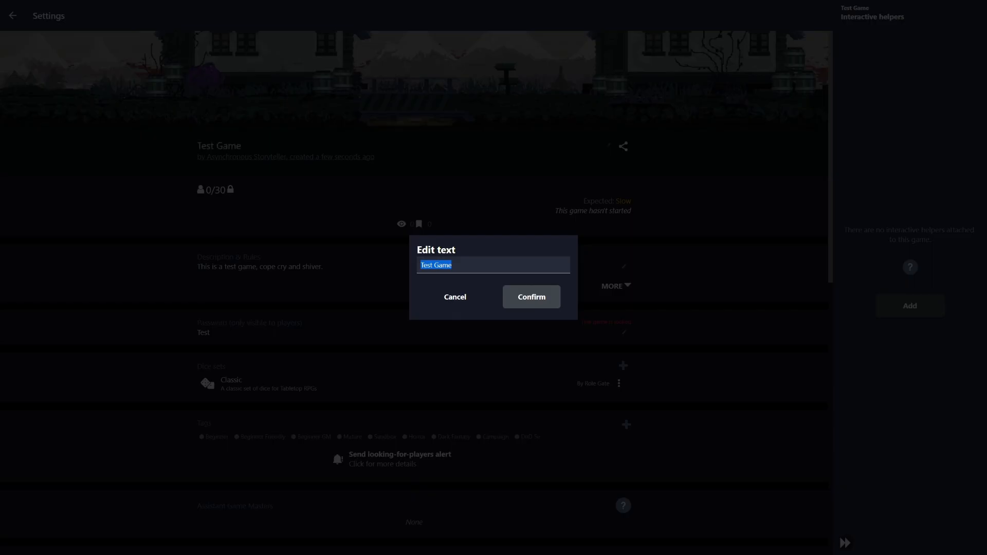
Replace the title with 'Cruse of Stringboy' and confirm it
text(Game)
key(BackSpace)
key(BackSpace)
key(BackSpace)
key(BackSpace)
key(BackSpace)
key(BackSpace)
key(BackSpace)
key(BackSpace)
key(BackSpace)
text(Cruse of Strahd :)
key(BackSpace)
key(BackSpace)
key(BackSpace)
key(BackSpace)
key(BackSpace)
text(S)
key(BackSpace)
text(Strah)
key(BackSpace)
key(BackSpace)
key(BackSpace)
key(BackSpace)
text(t)
key(BackSpace)
key(BackSpace)
text(tringboy)
key(Return)
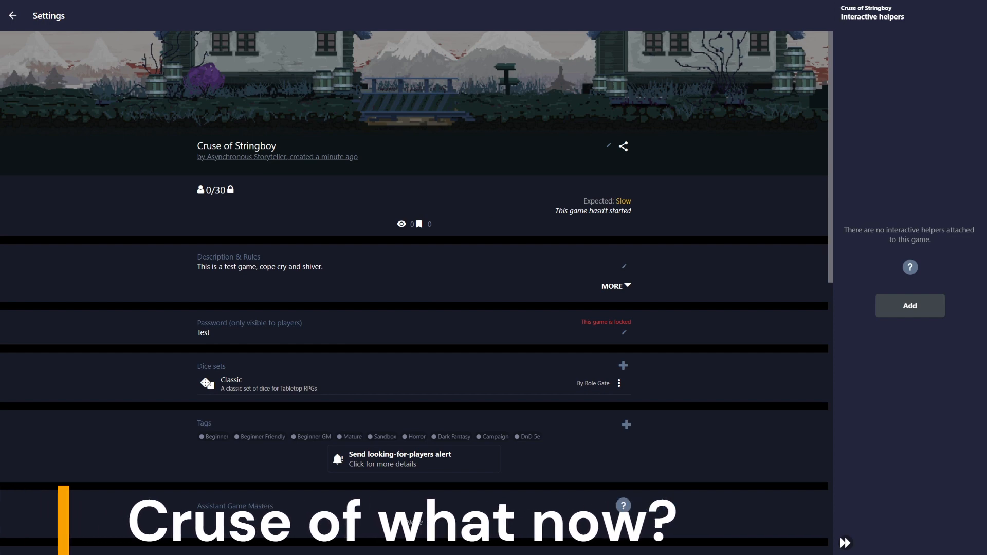
Lower the game's maximum players from 30 to 5
scroll(414, 278, down, 6)
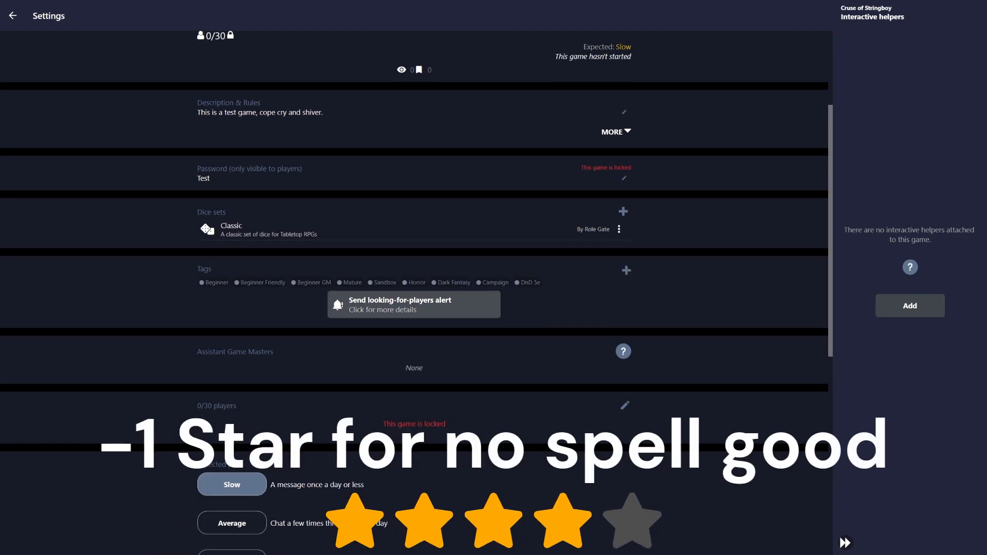
scroll(414, 278, down, 5)
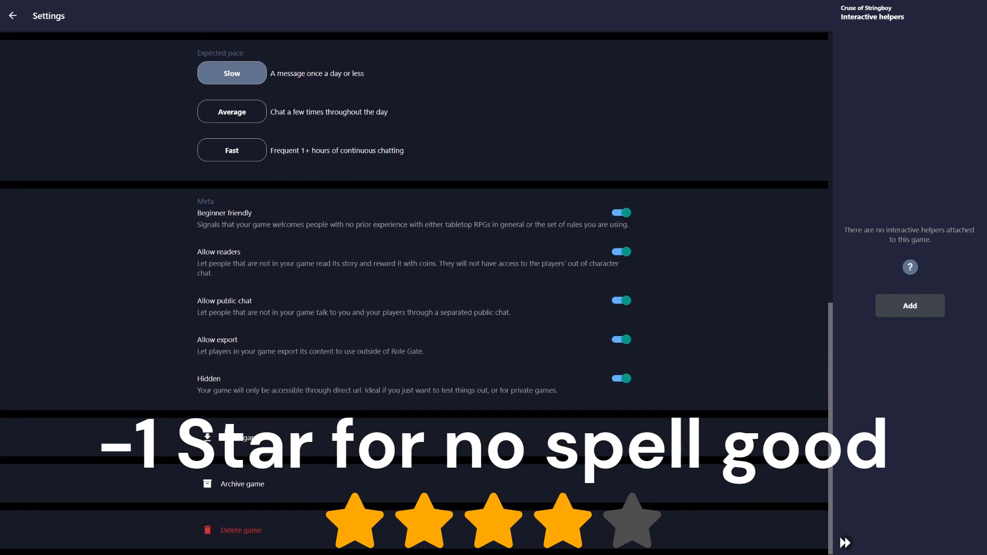
scroll(414, 278, up, 5)
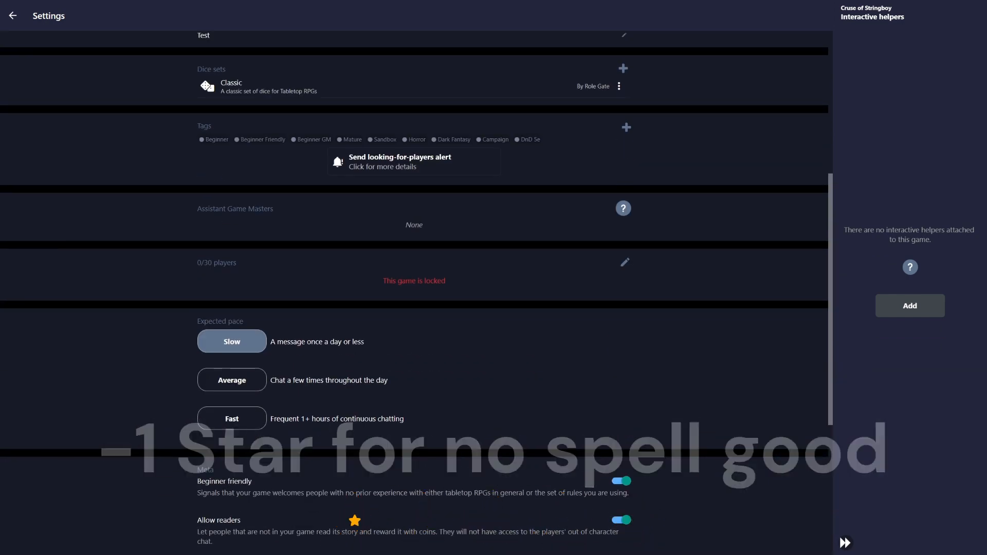
click(626, 262)
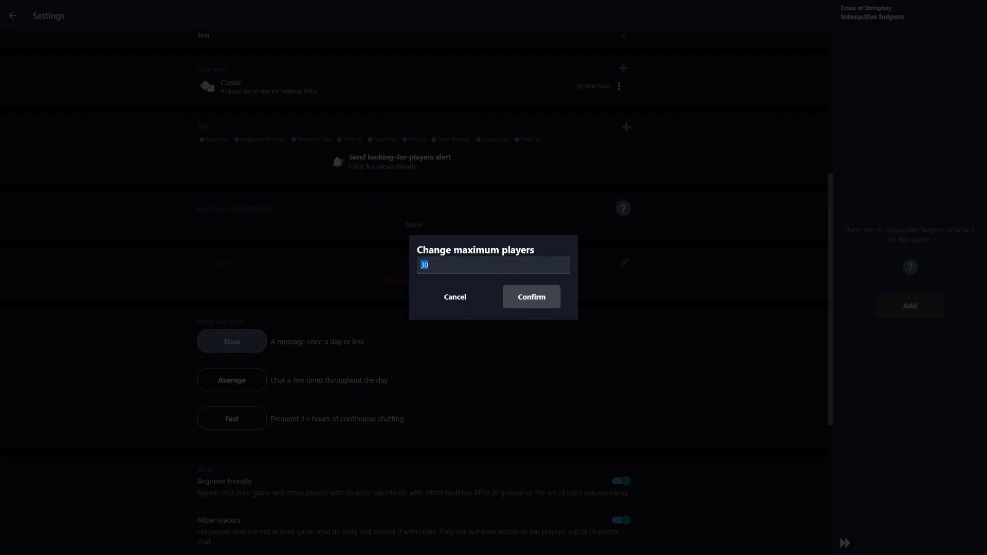
text(5)
key(Return)
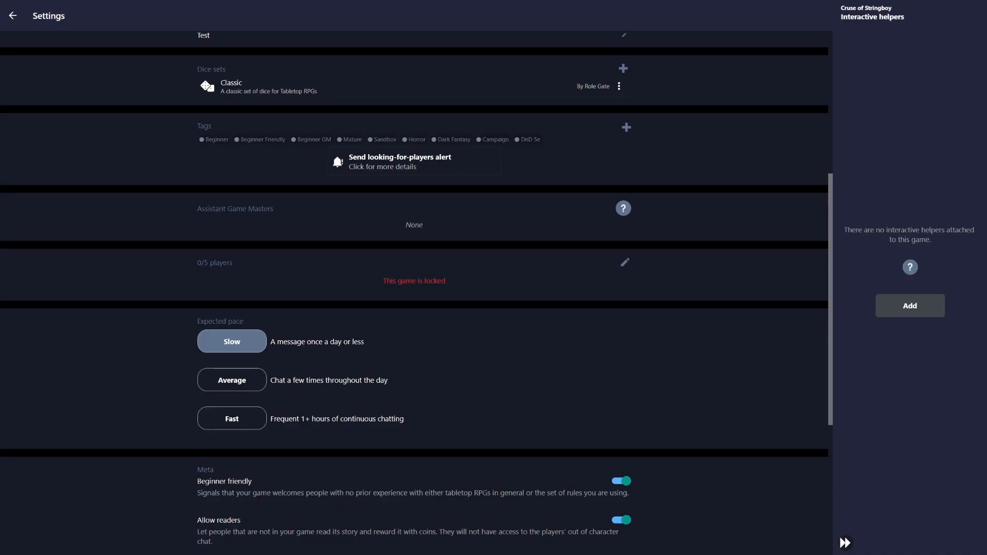
Read the Assistant Game Masters explanation and glance at the available dice sets
scroll(417, 293, up, 1)
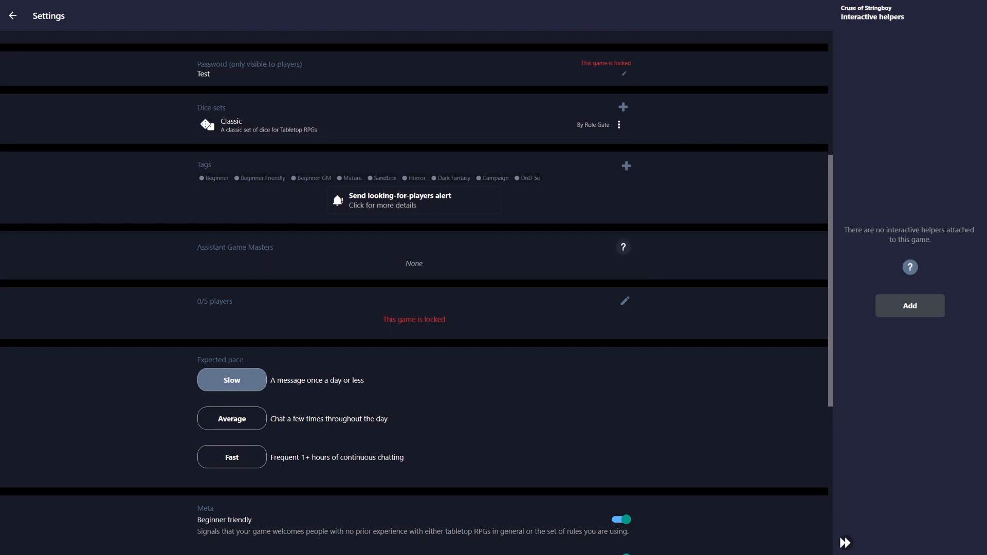
click(623, 247)
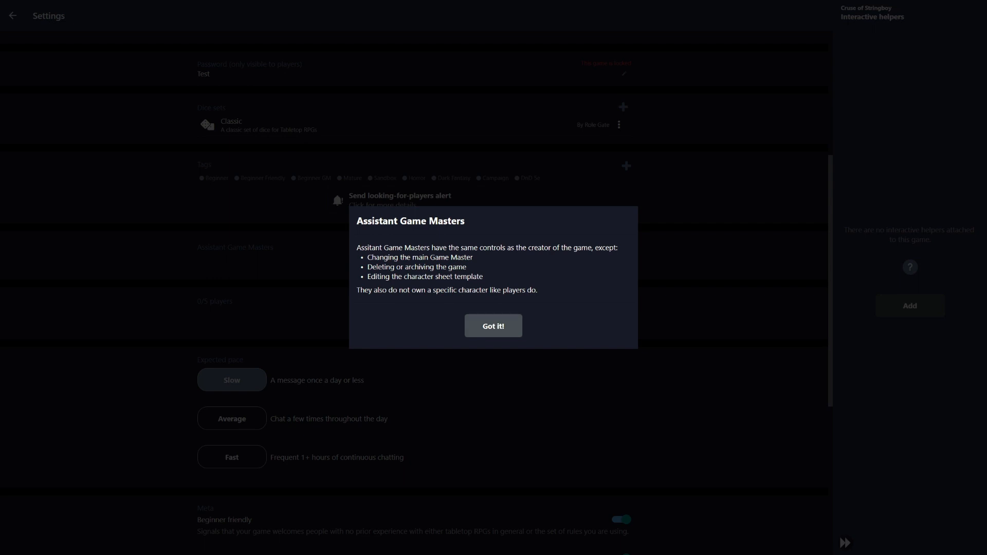
click(494, 326)
scroll(417, 293, up, 2)
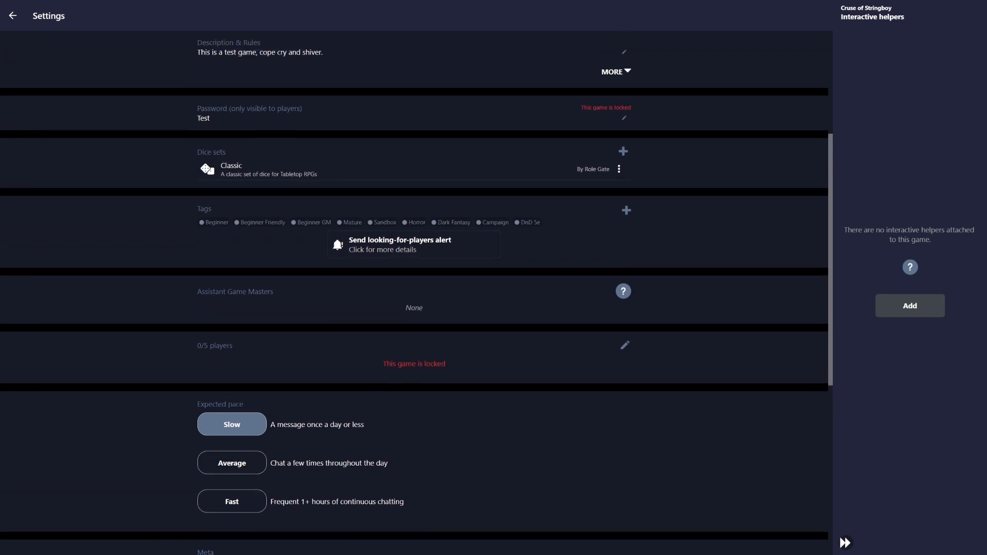
scroll(414, 293, up, 3)
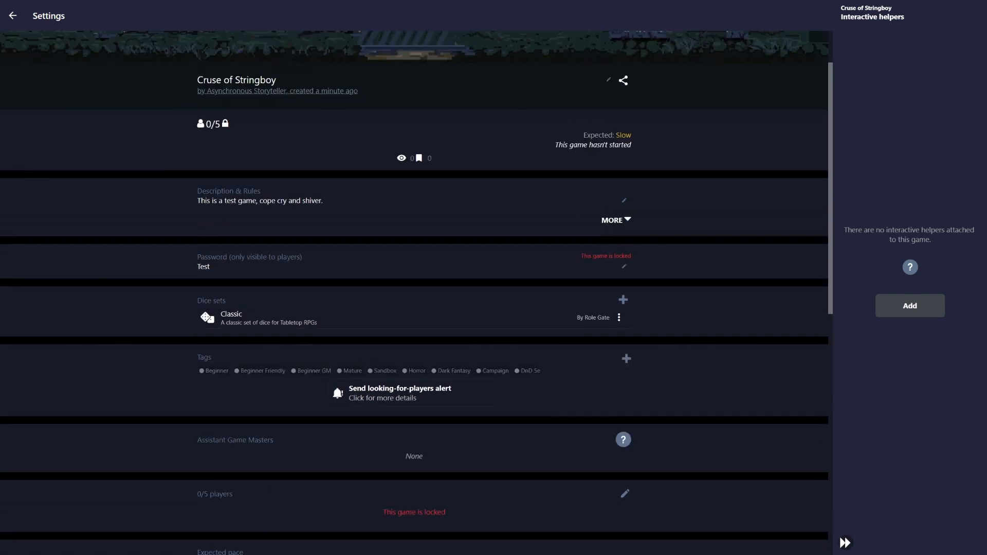
click(623, 300)
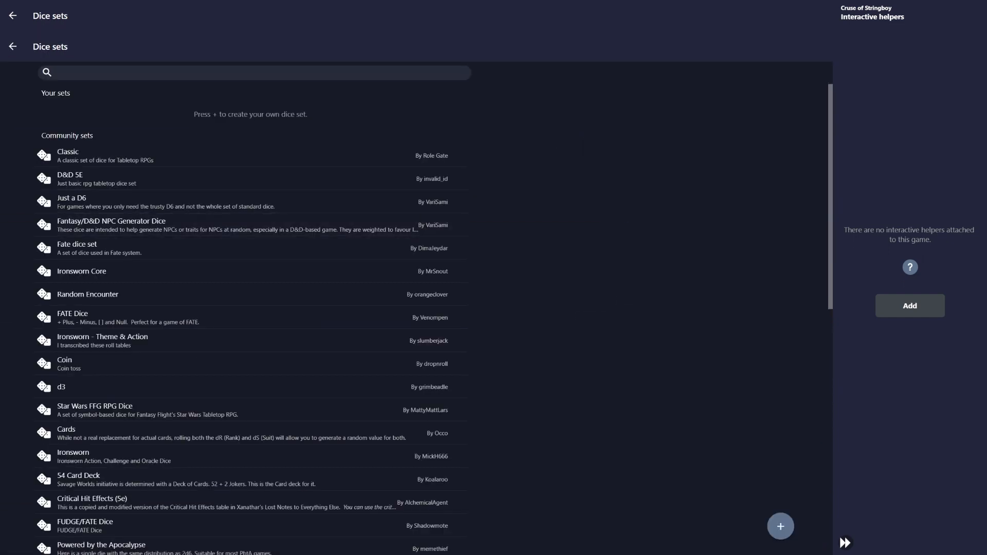
key(alt+Left)
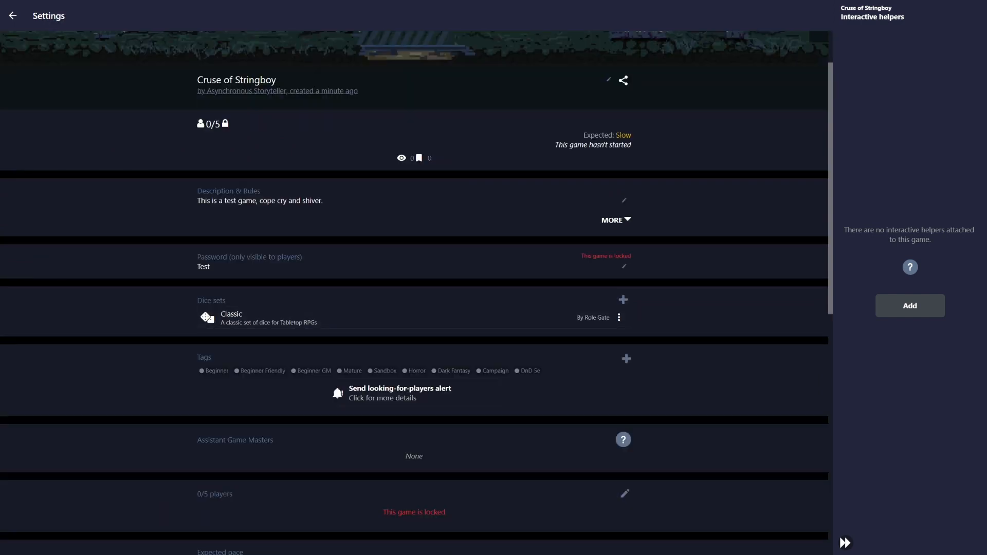
Peek at the tags page, then expand Description & Rules with MORE
click(626, 359)
click(13, 16)
click(616, 220)
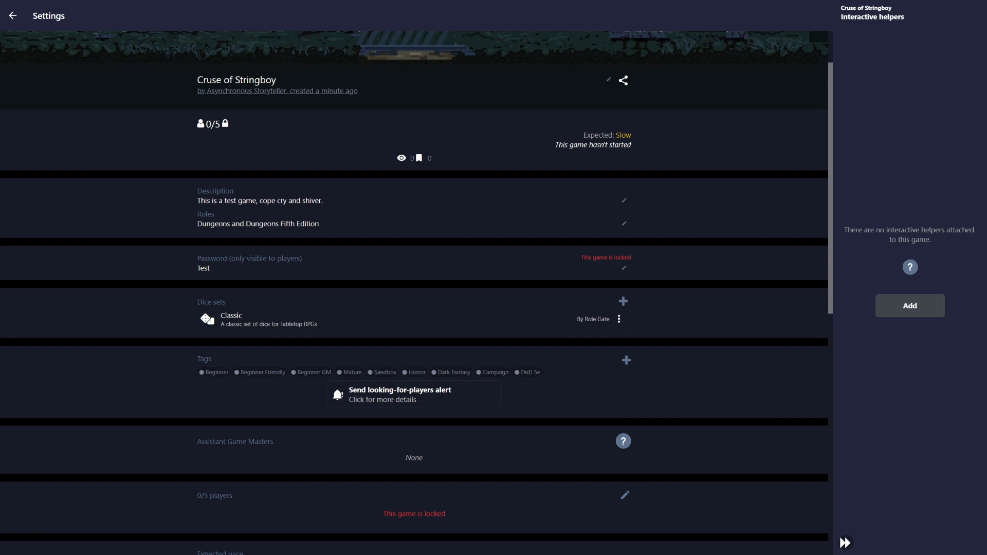
Select and deselect text, including the 'This game hasn't started' status line
double_click(401, 158)
double_click(420, 158)
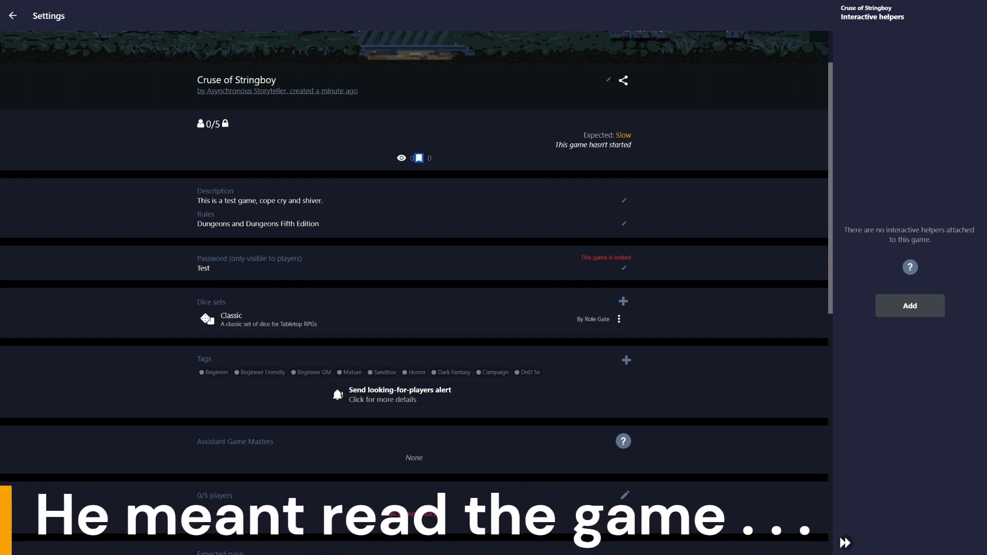
click(419, 159)
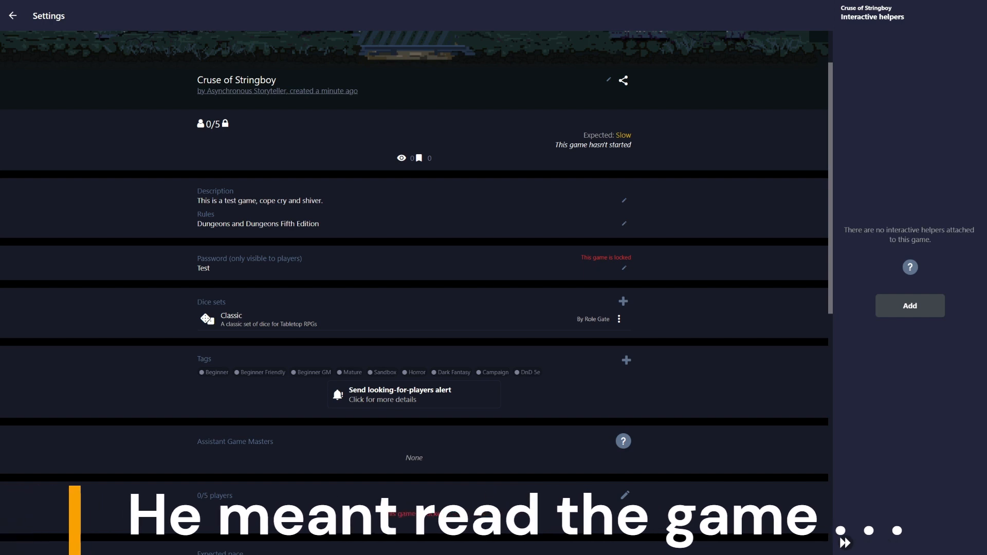
drag(555, 145, 632, 145)
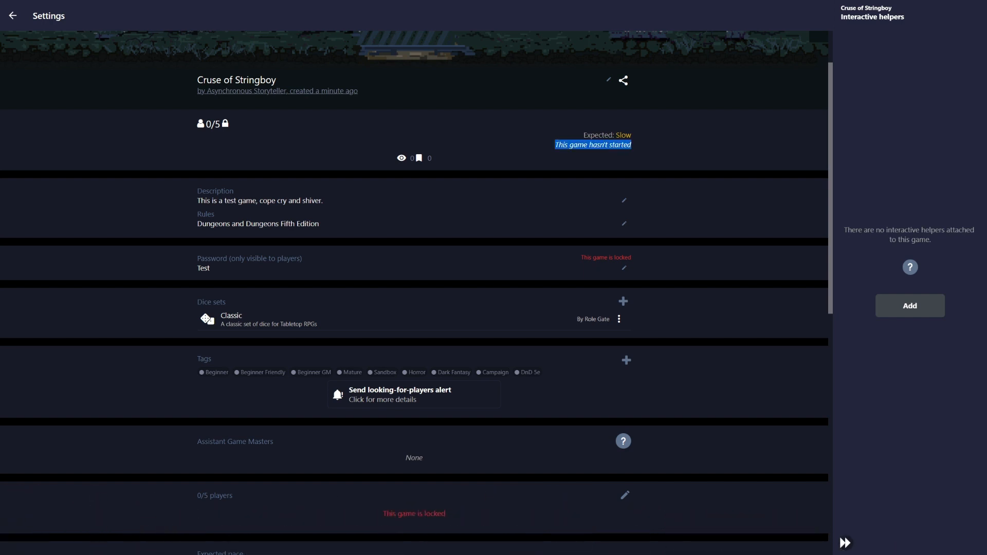
click(632, 145)
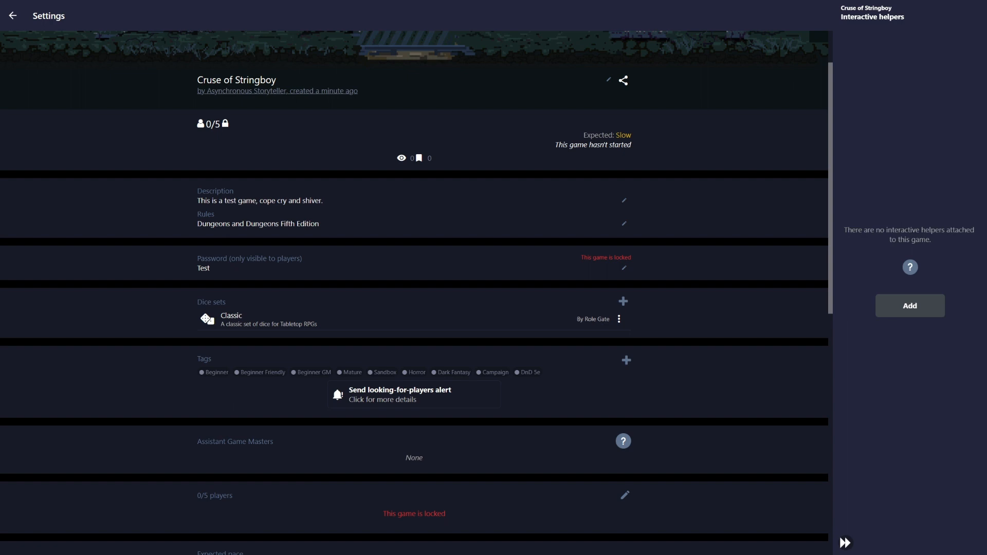
Preview the game cover image choices, then back out to Test Game's main page
scroll(414, 277, up, 2)
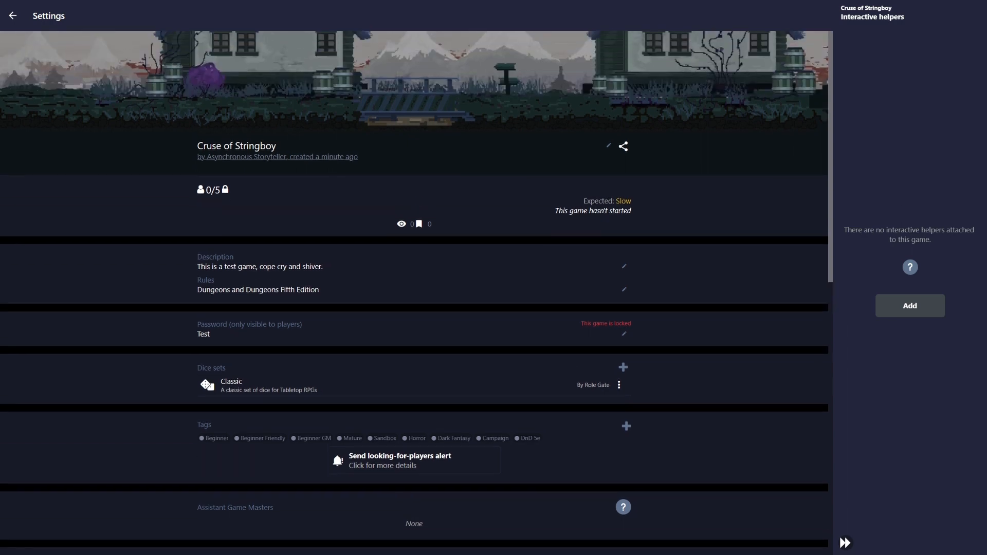
click(609, 145)
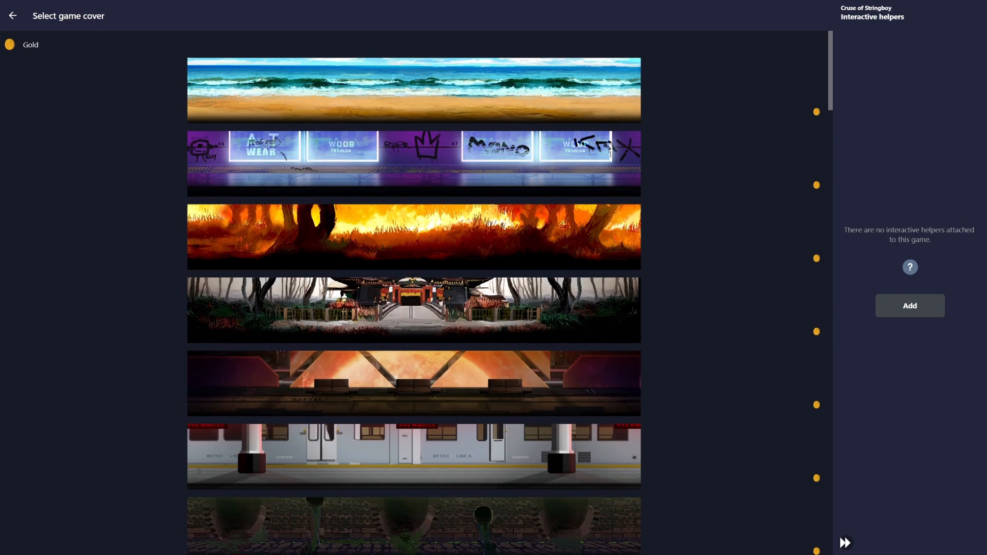
key(alt+Left)
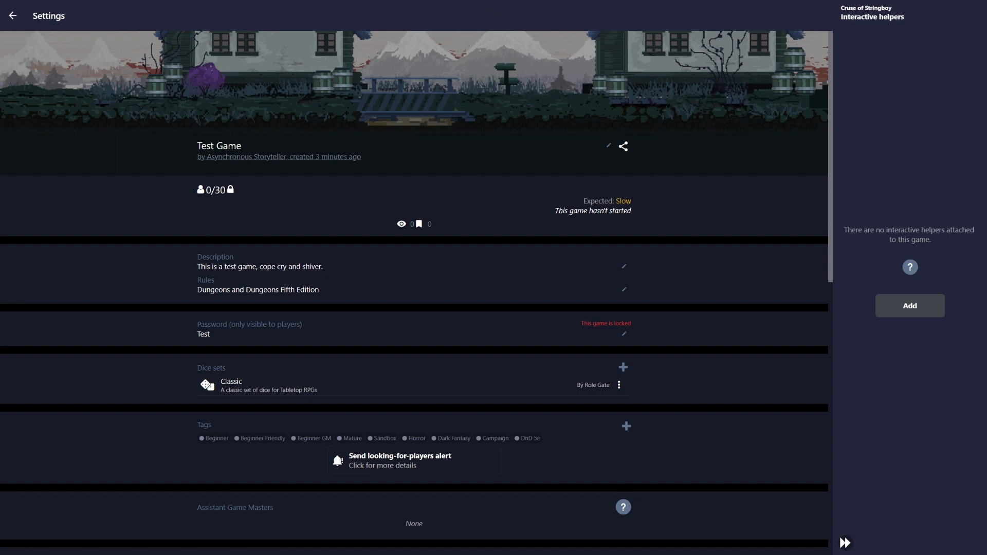
click(414, 87)
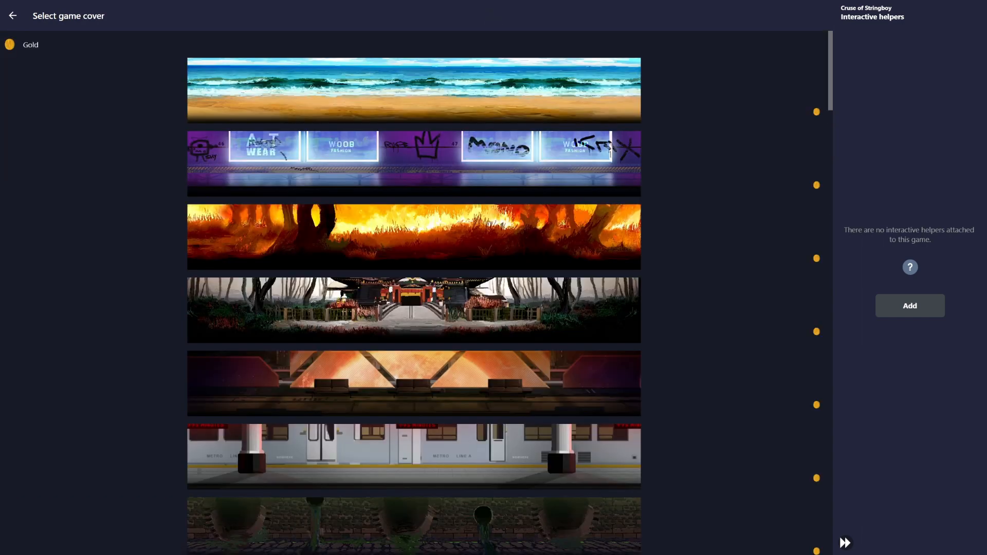
click(13, 15)
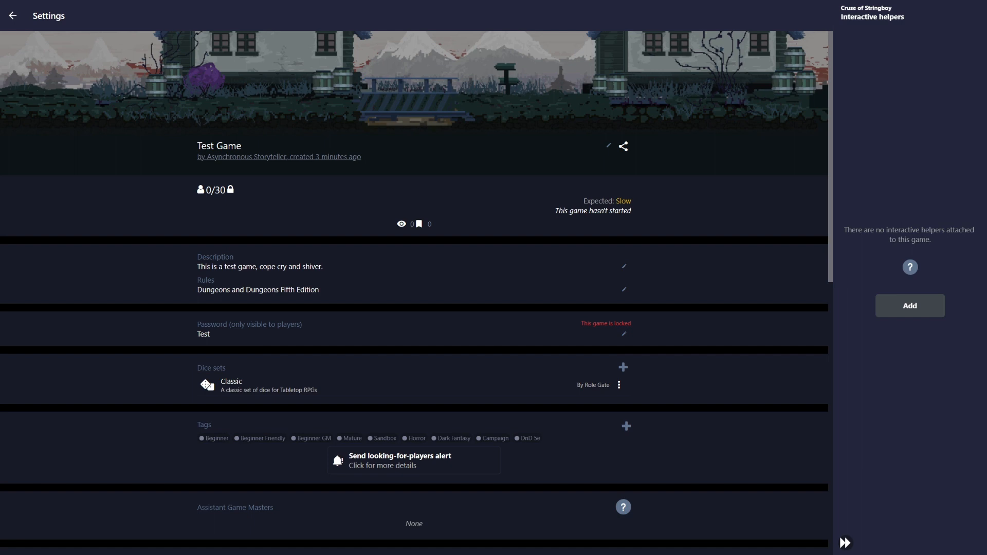
click(13, 15)
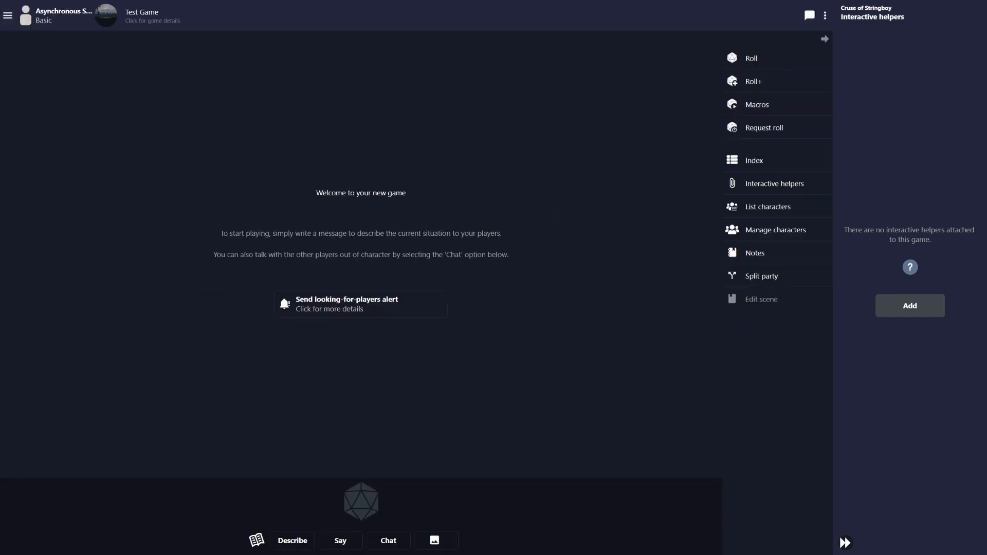
Leave Test Game's settings and reload the page
click(142, 15)
click(13, 15)
right_click(252, 73)
click(288, 112)
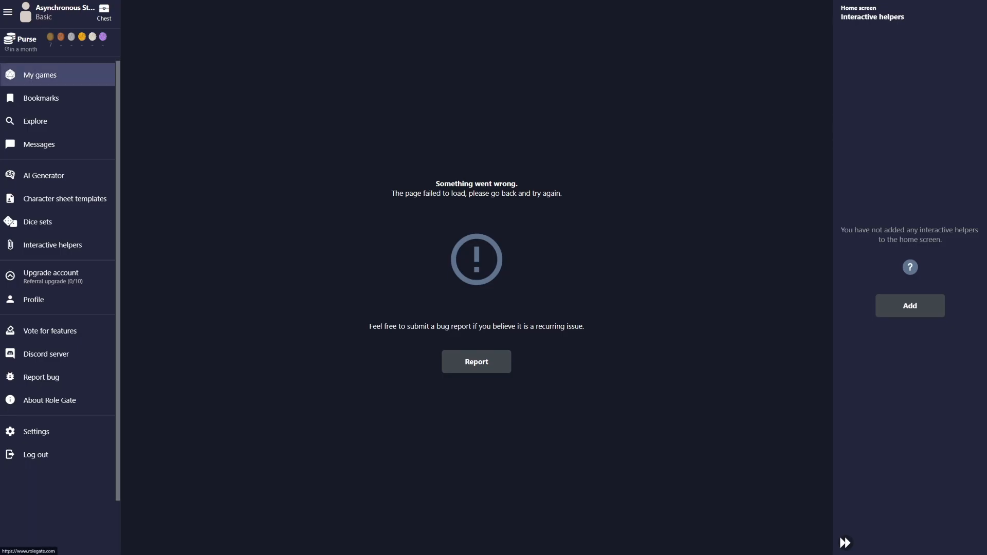
Open Cruse of Stringboy from My games and bring up its Settings
click(40, 74)
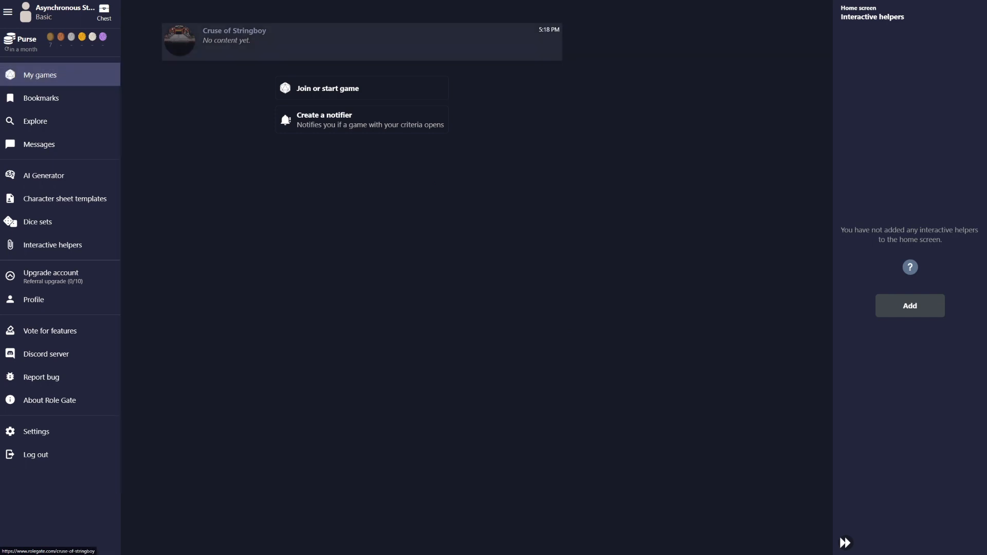
click(257, 41)
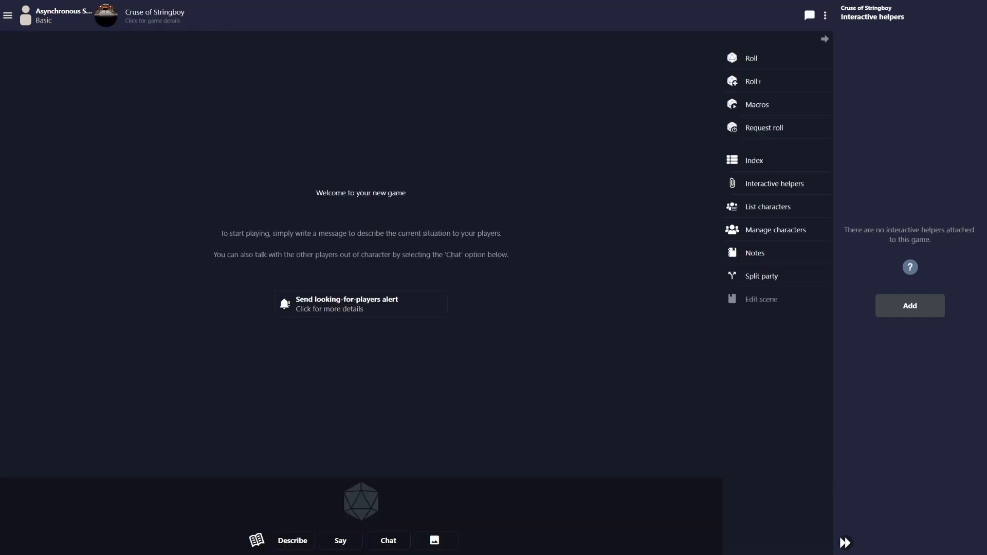
click(7, 15)
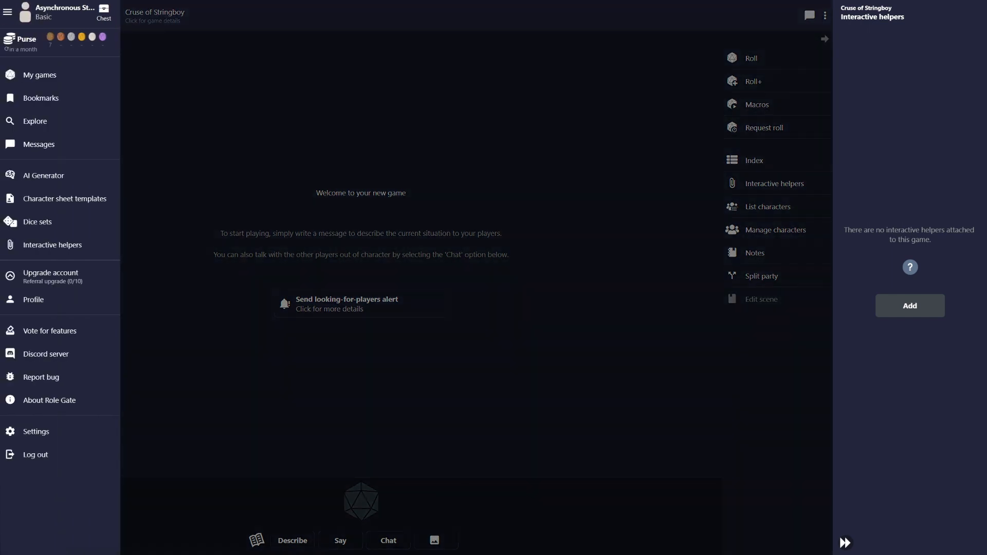
click(7, 16)
click(154, 15)
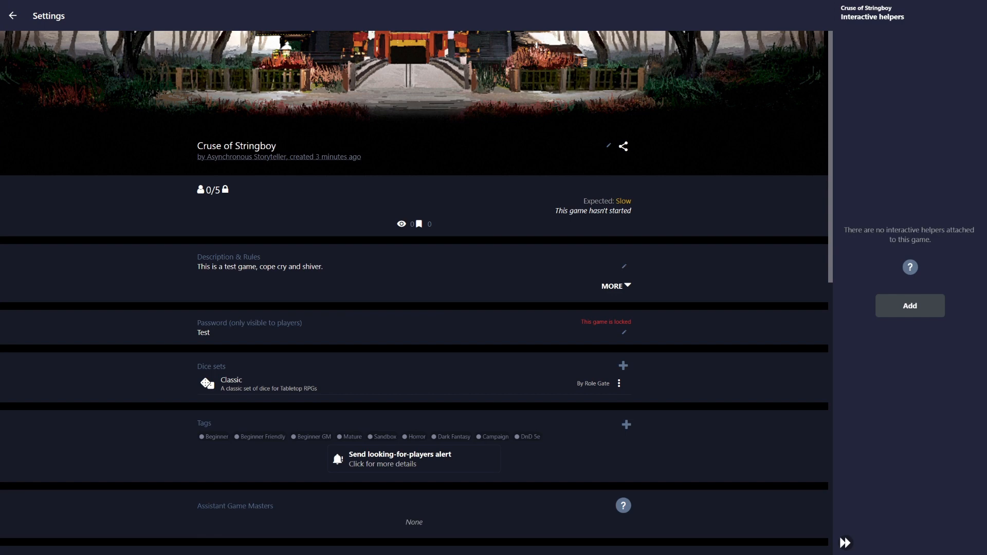
Scroll to the player limit and Slow pace, then return to the game page and open site navigation
scroll(414, 288, down, 4)
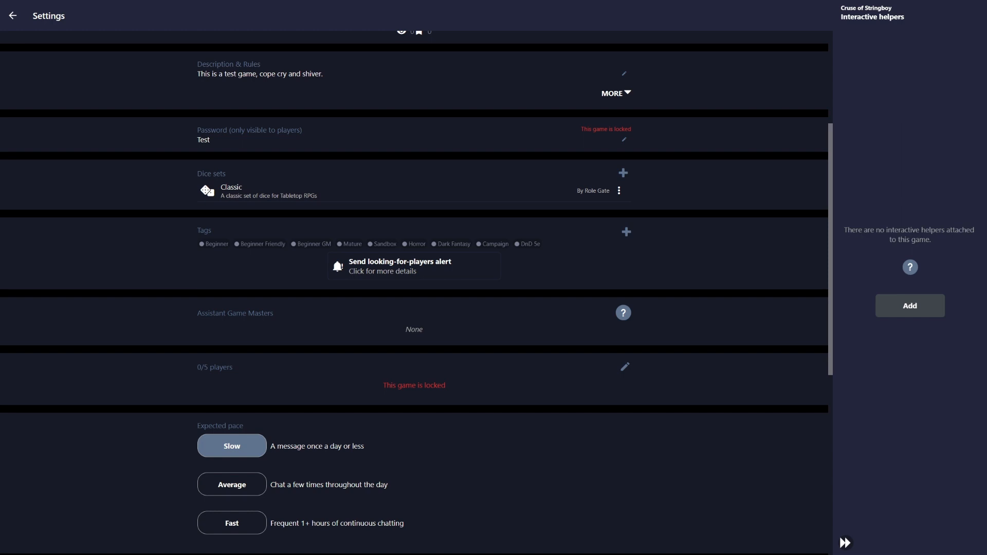
click(13, 16)
click(8, 15)
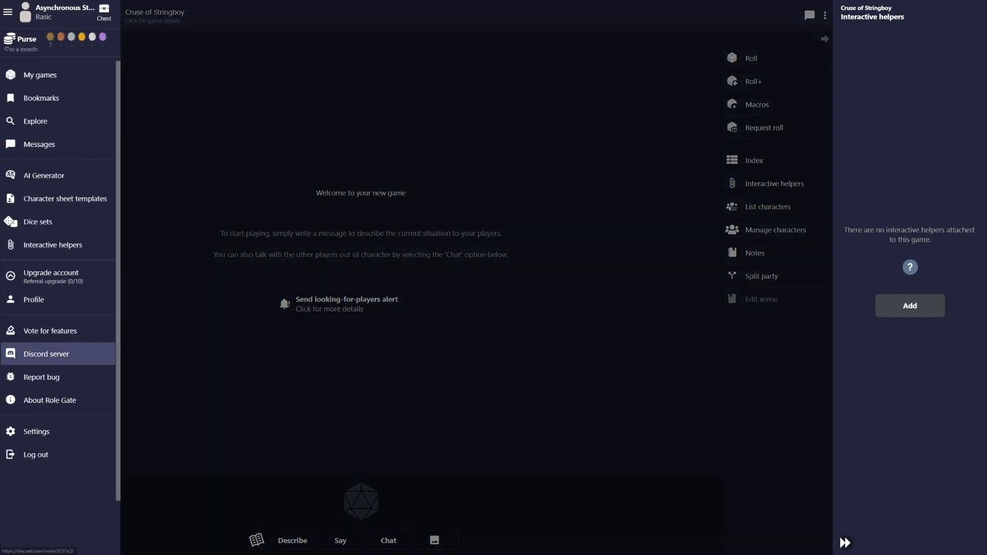
Close the left navigation drawer to reveal the Cruse of Stringboy game page
click(246, 340)
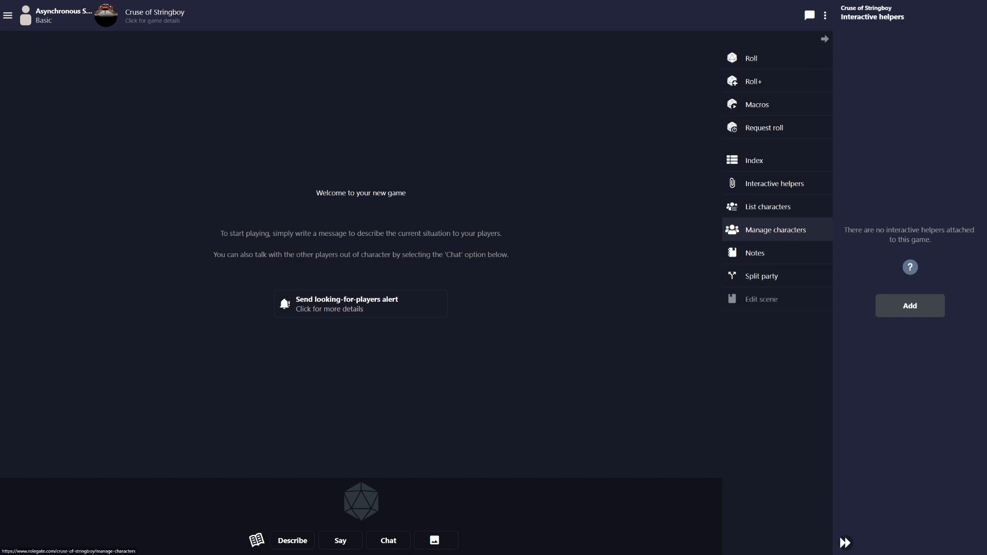
From Manage characters, create the first three new NPCs, each named 'A person'
click(775, 230)
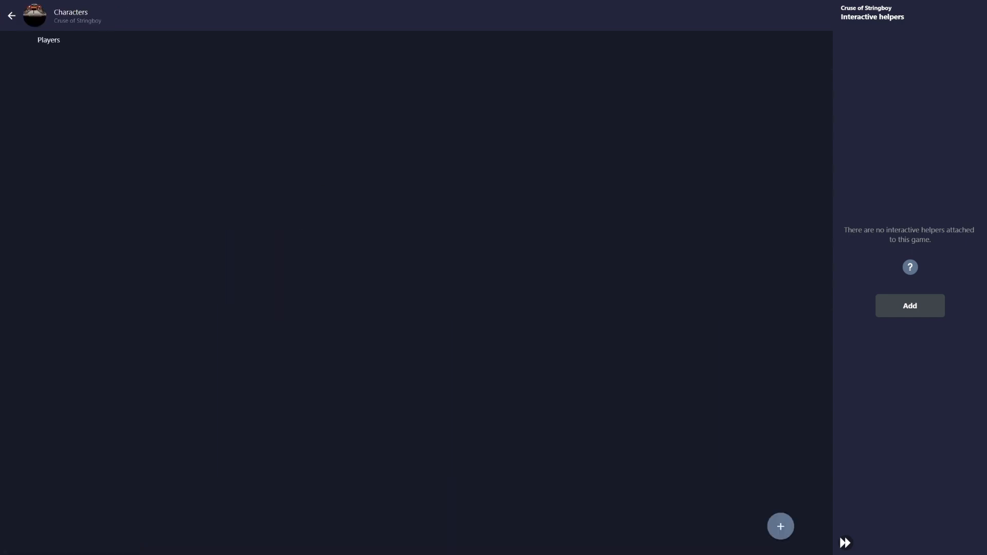
click(781, 526)
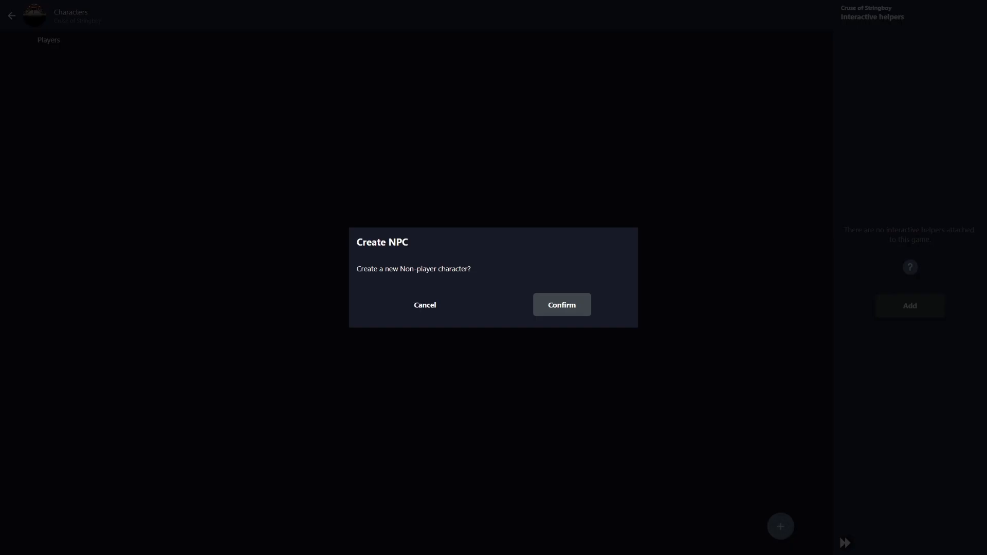
click(562, 304)
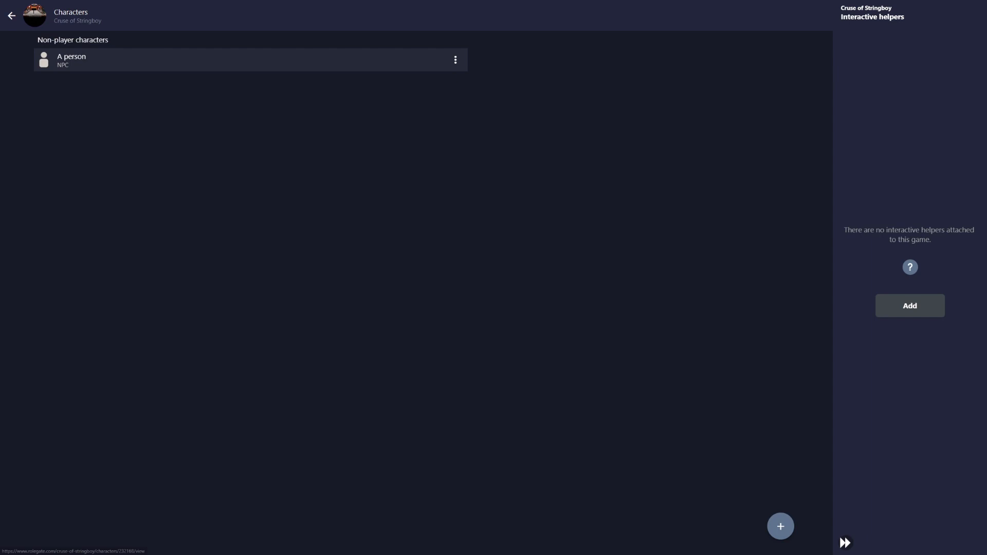
click(781, 526)
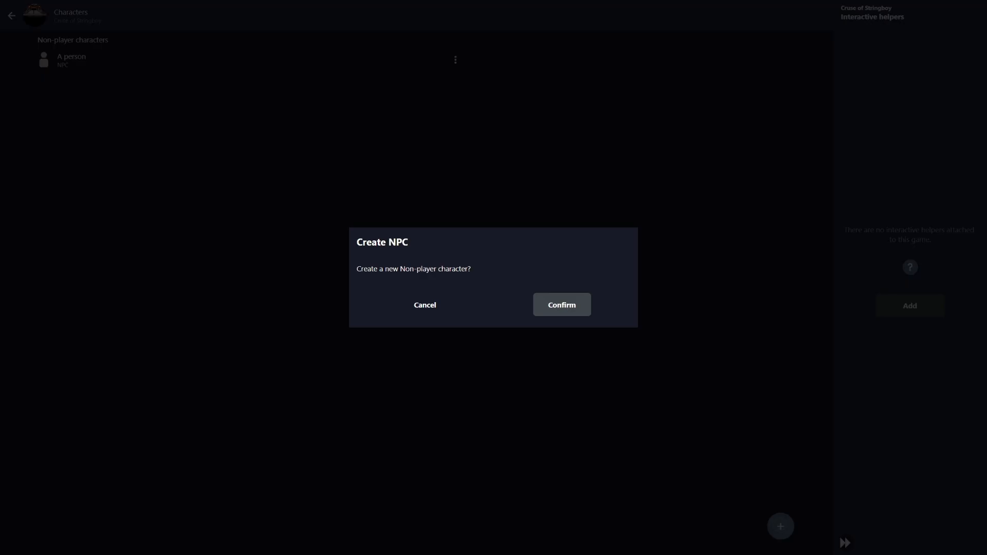
click(562, 305)
click(780, 526)
click(562, 305)
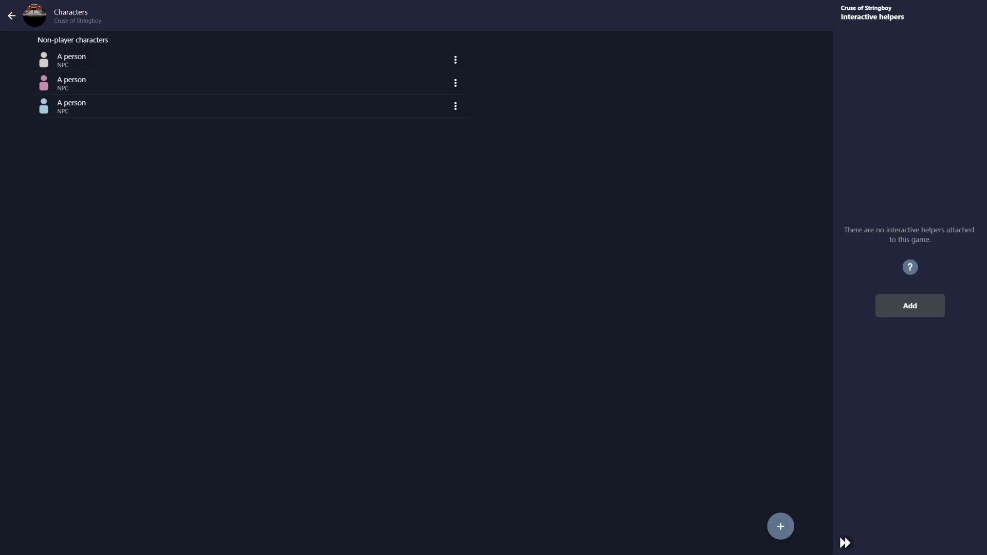
Create three more 'A person' NPCs, bringing the new total to six
click(781, 526)
click(562, 305)
click(781, 526)
click(562, 305)
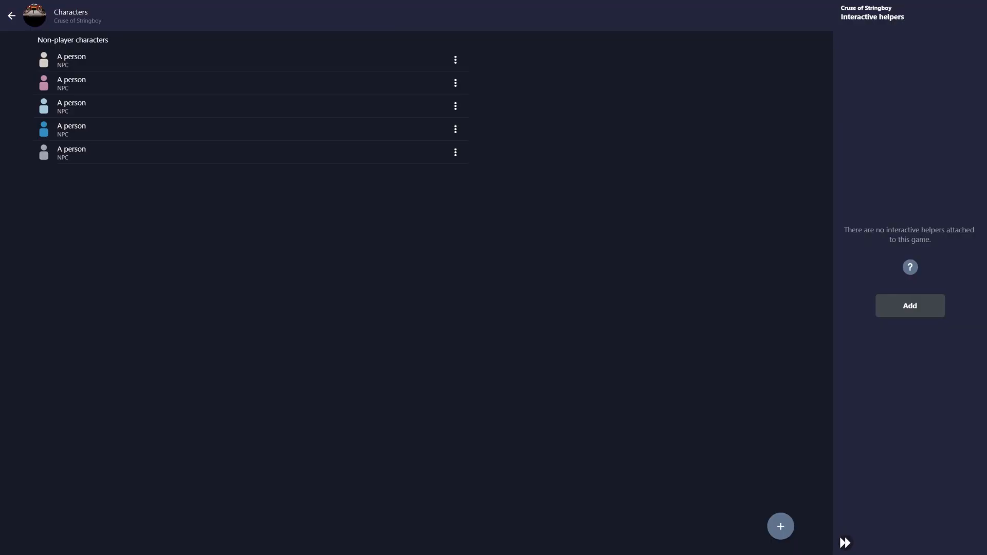
click(780, 526)
click(562, 305)
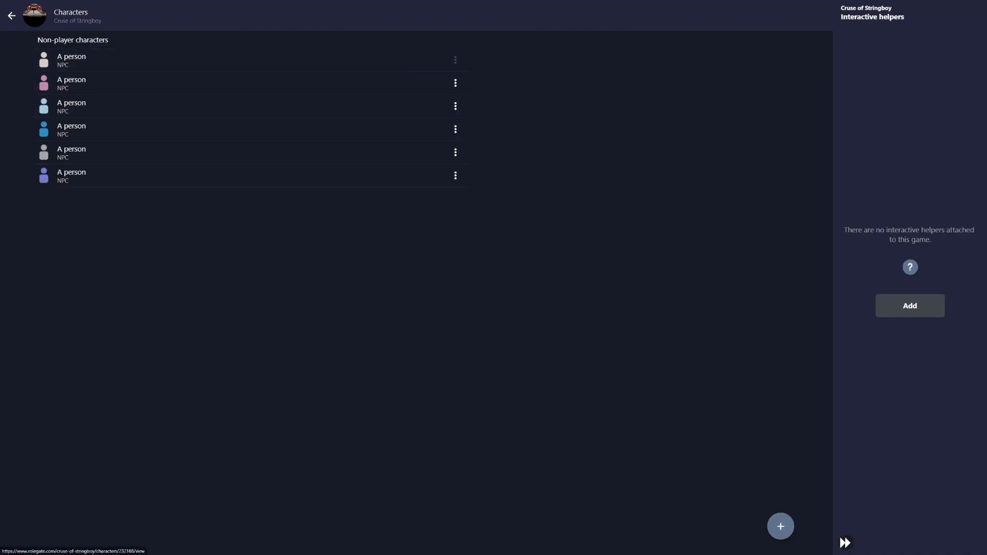
click(455, 60)
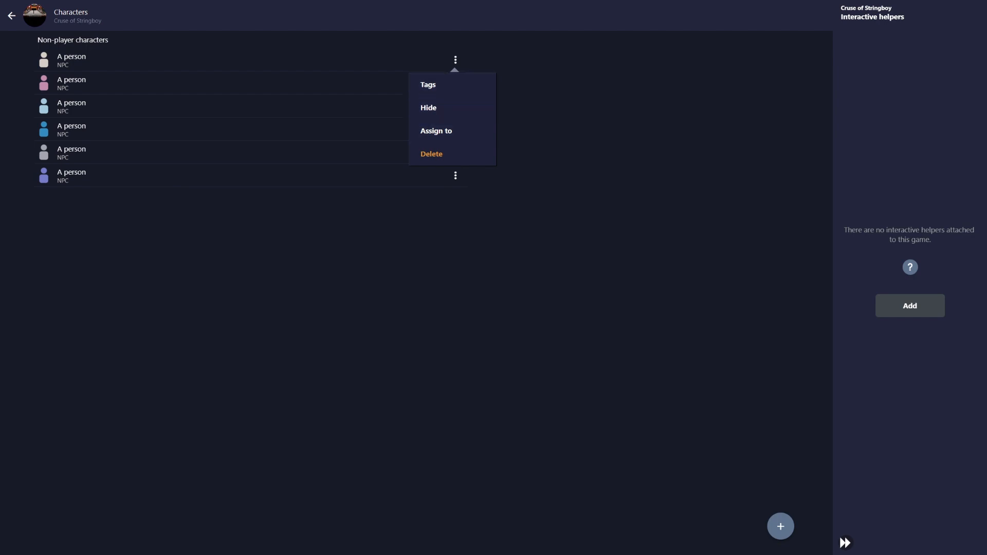
Tag the first 'A person' NPC with the Monster tag
click(427, 85)
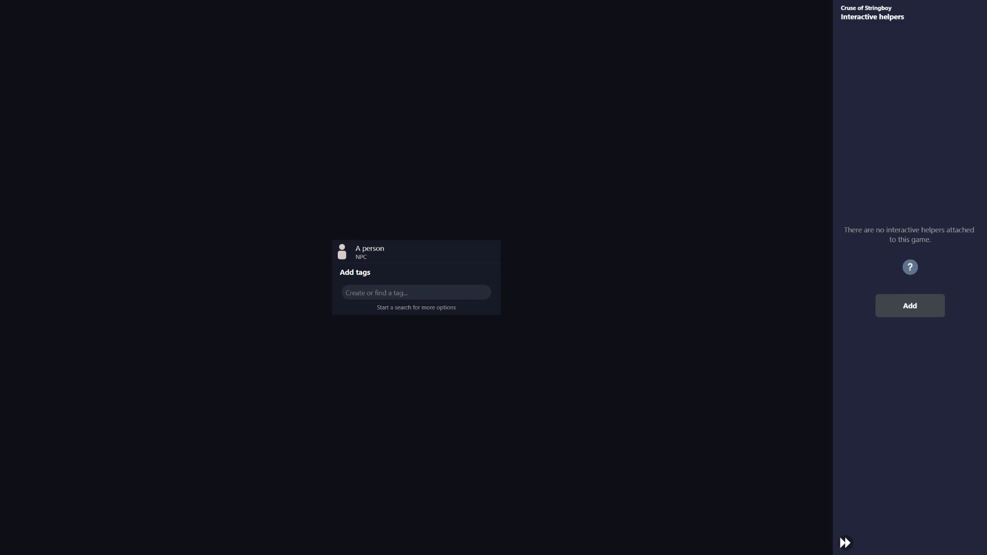
click(416, 292)
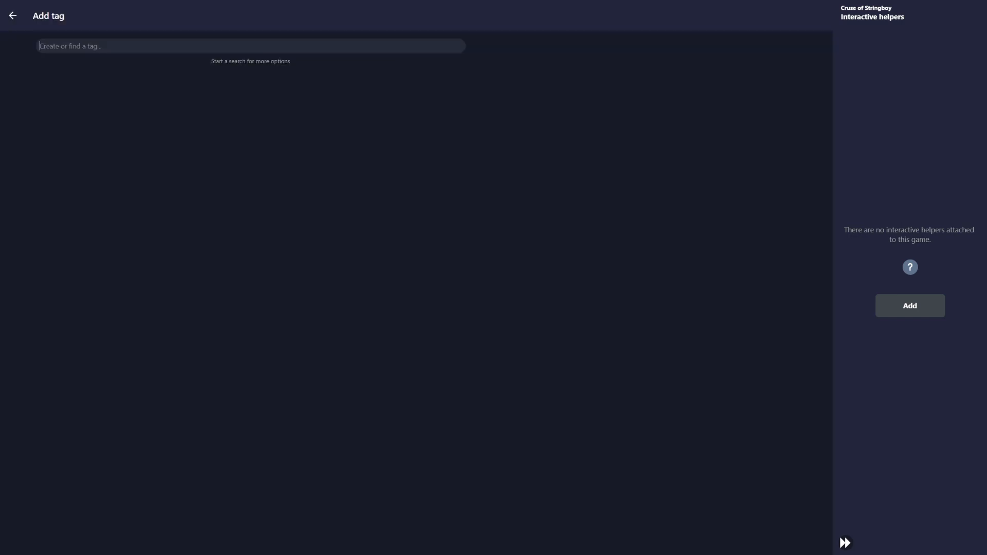
text(Monster)
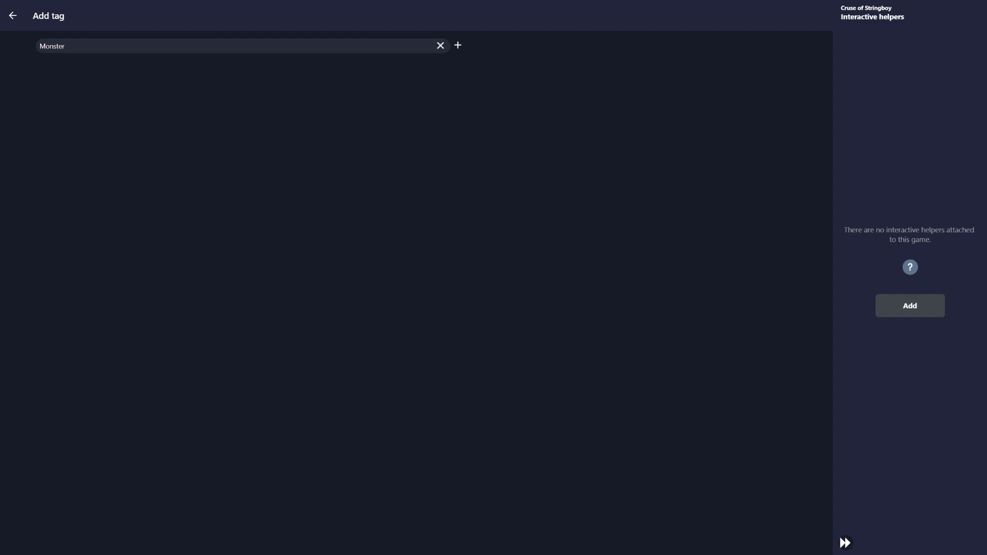
click(458, 45)
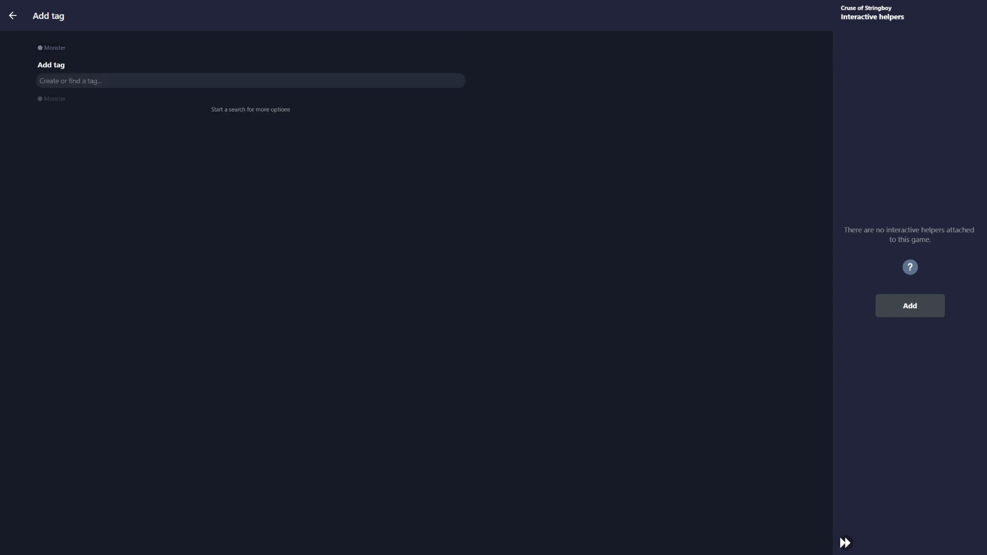
click(13, 15)
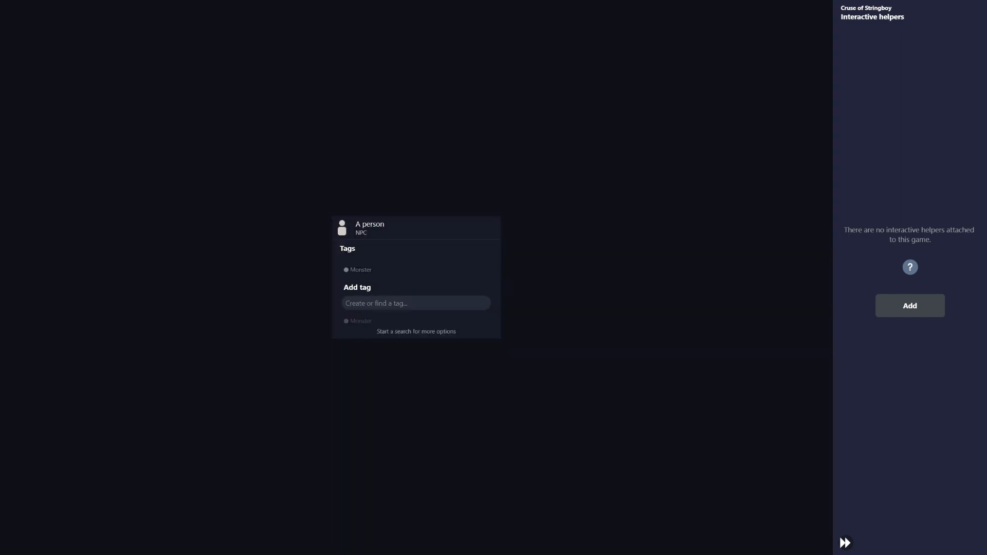
click(247, 242)
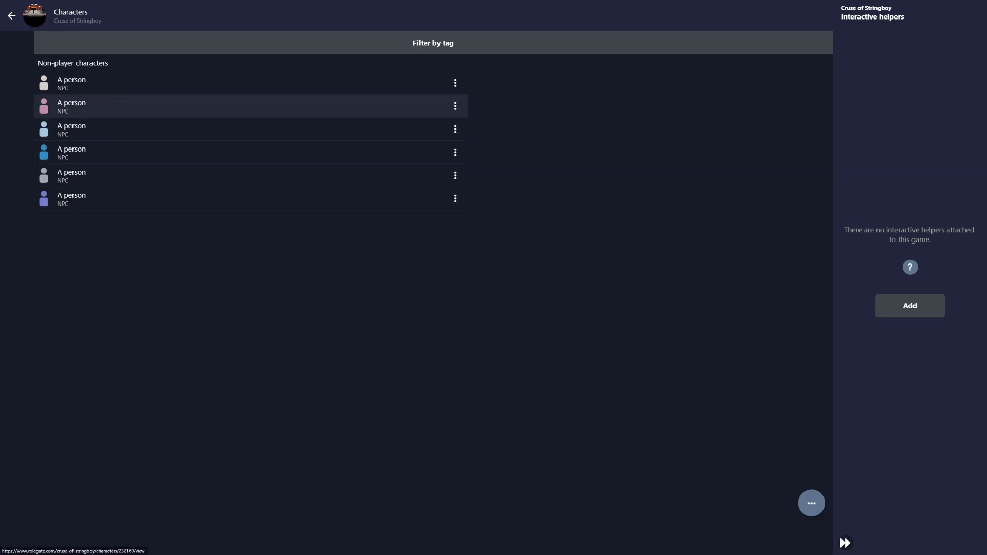
Open the second NPC's tag editor and close it without adding a tag
click(455, 106)
click(442, 130)
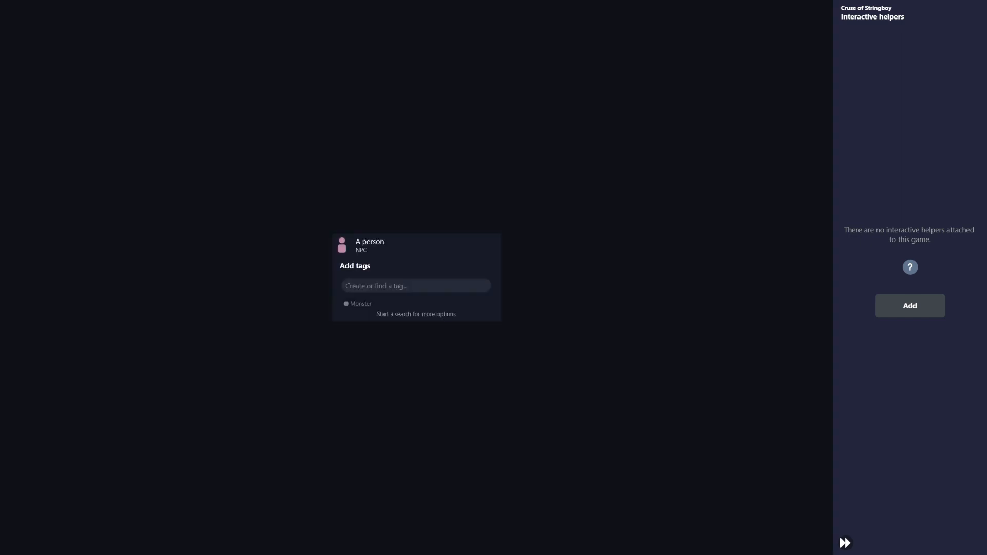
click(416, 285)
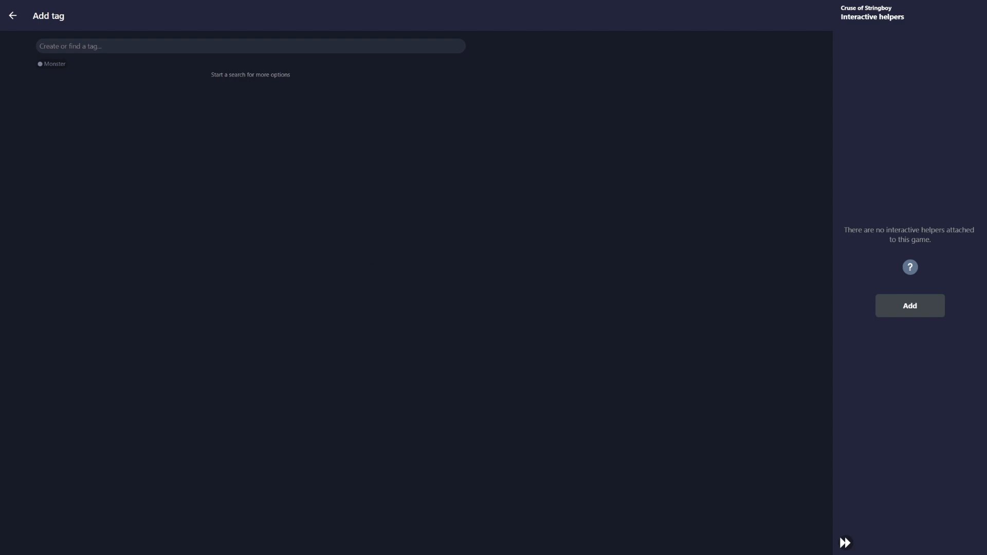
click(12, 16)
key(Escape)
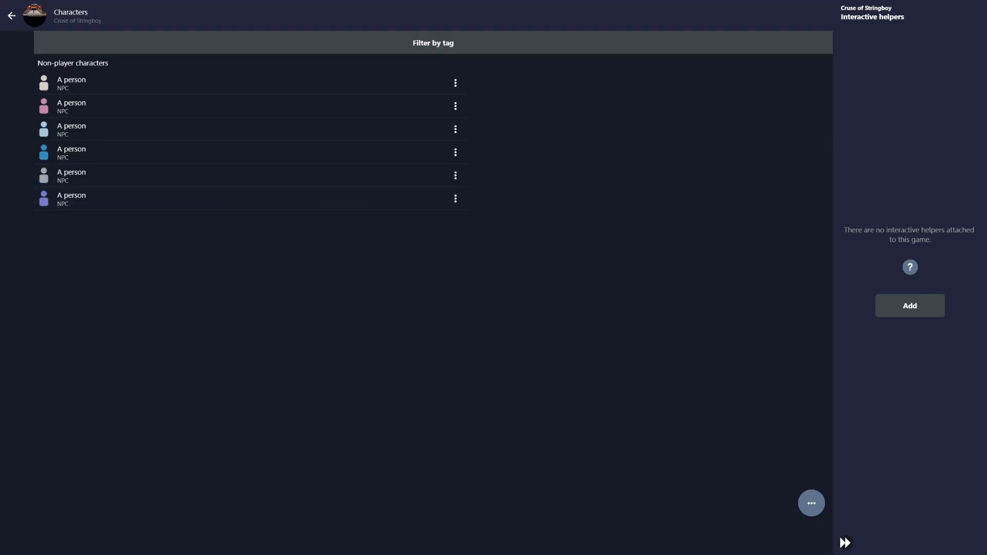
Tag the last 'A person' NPC with NPC and return to the Characters list
click(455, 199)
click(443, 224)
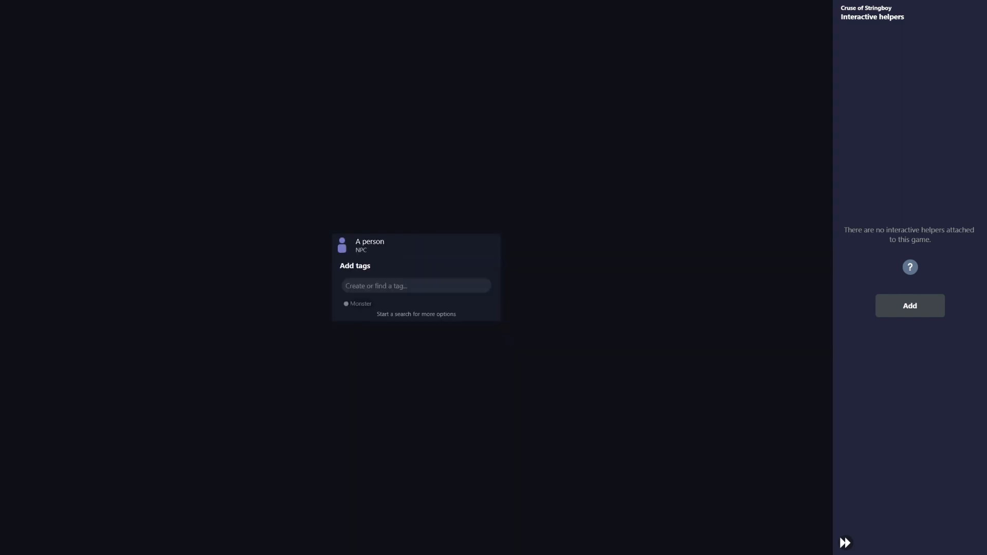
click(416, 286)
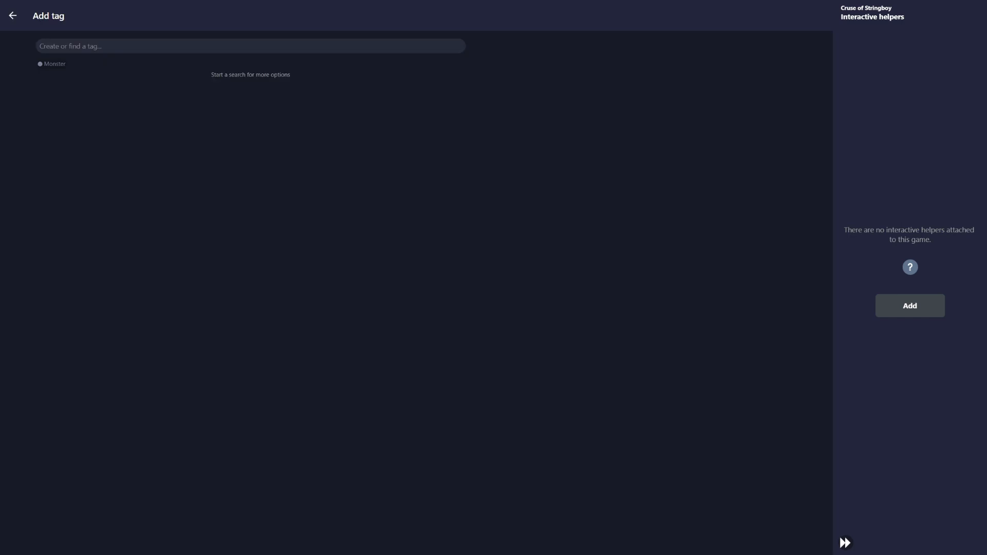
text(NPC)
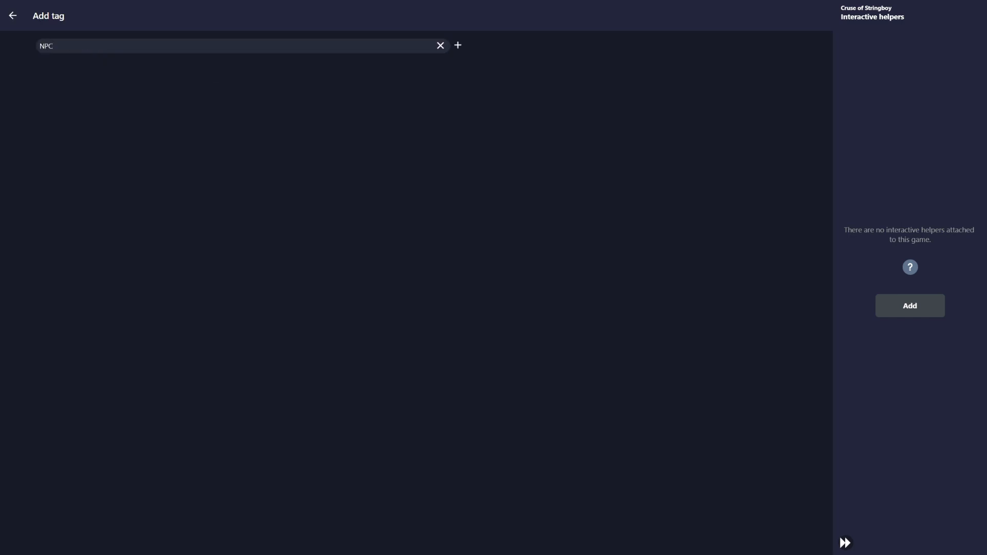
key(Return)
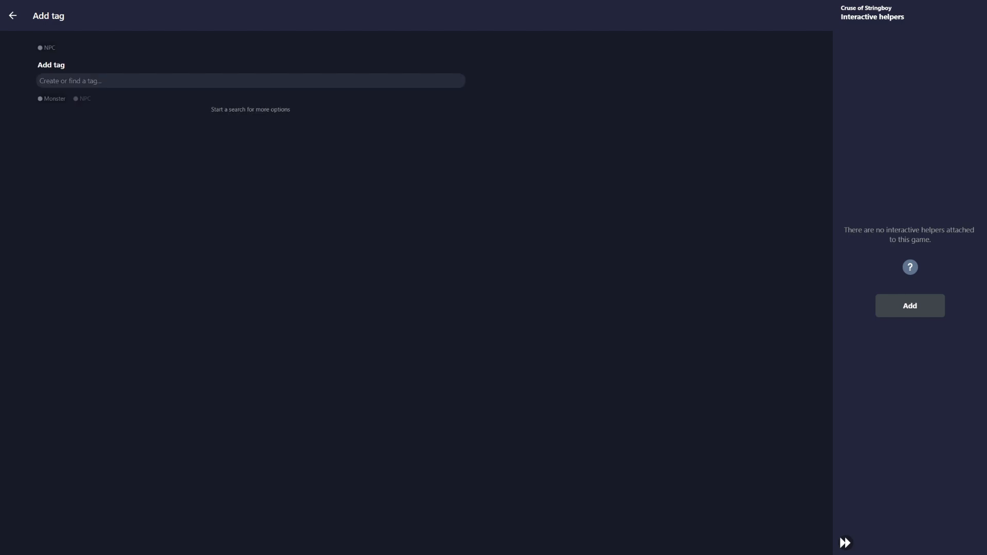
key(BackSpace)
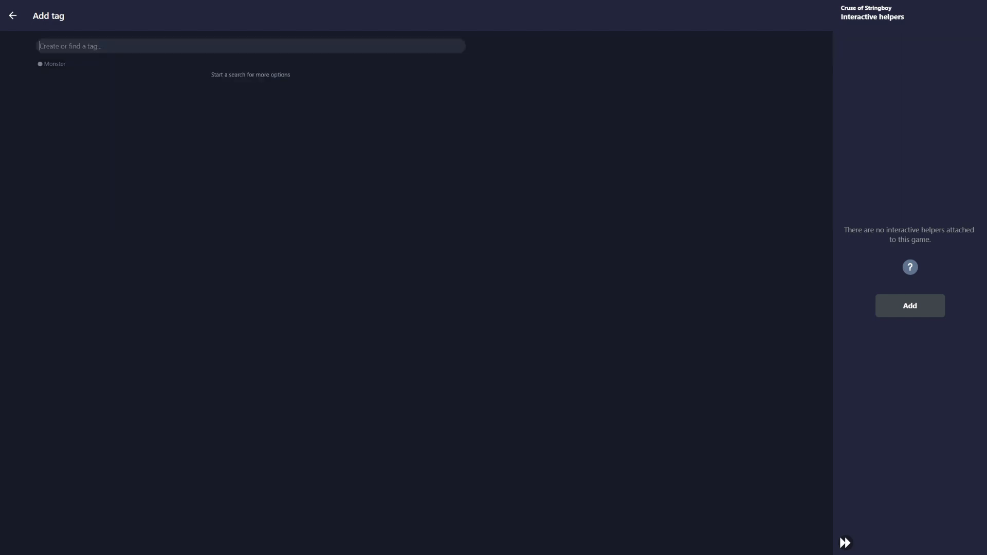
text(NPC)
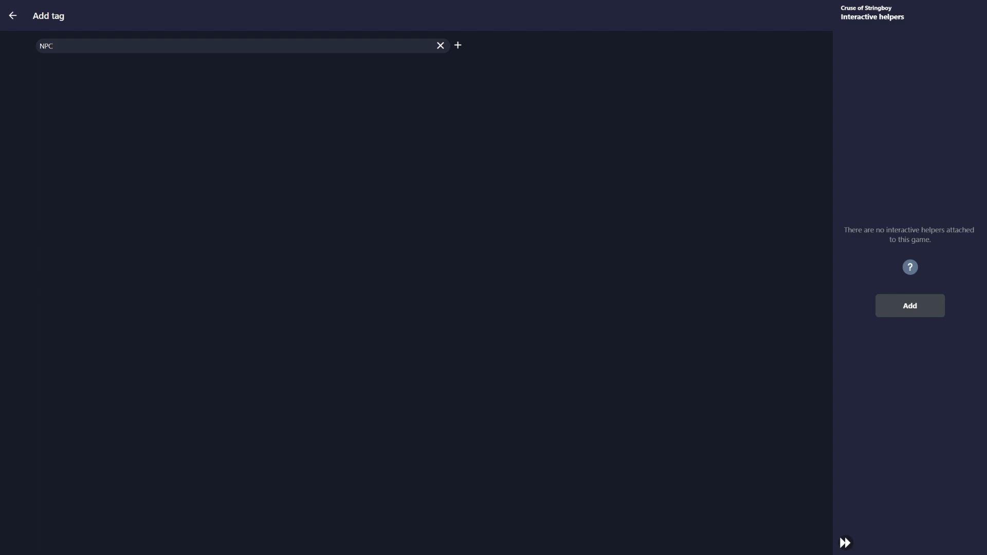
key(Return)
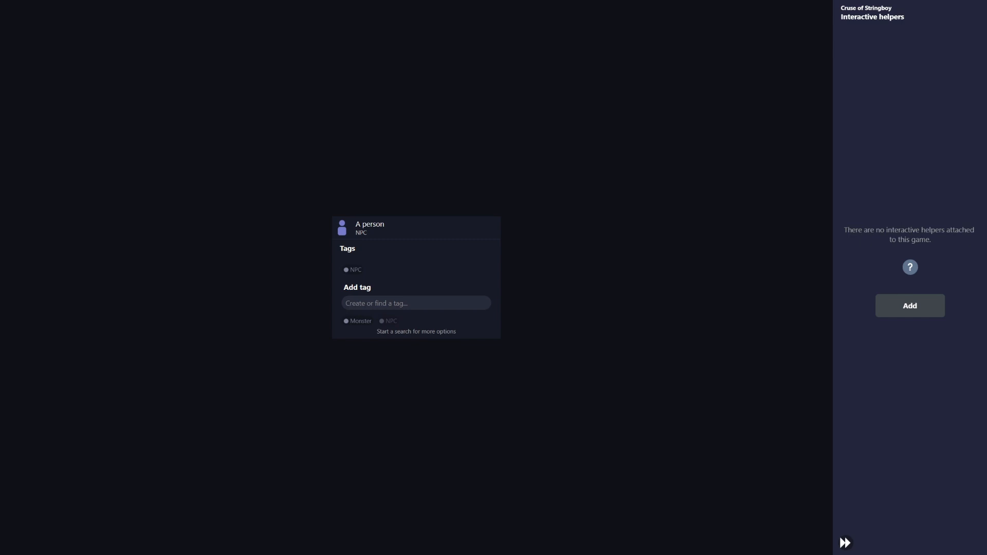
key(Escape)
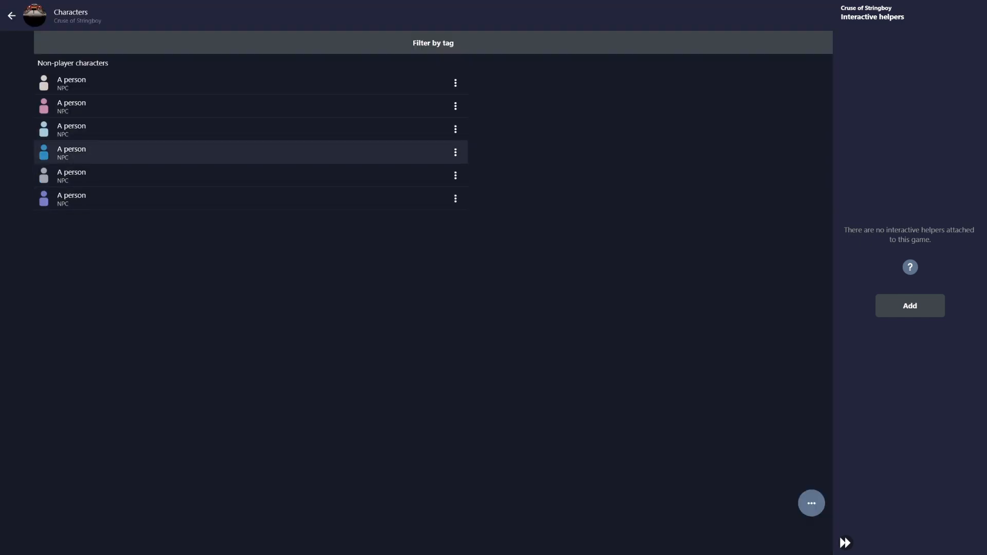
Filter characters by the Monster tag, then by NPC, and open the first character
click(434, 43)
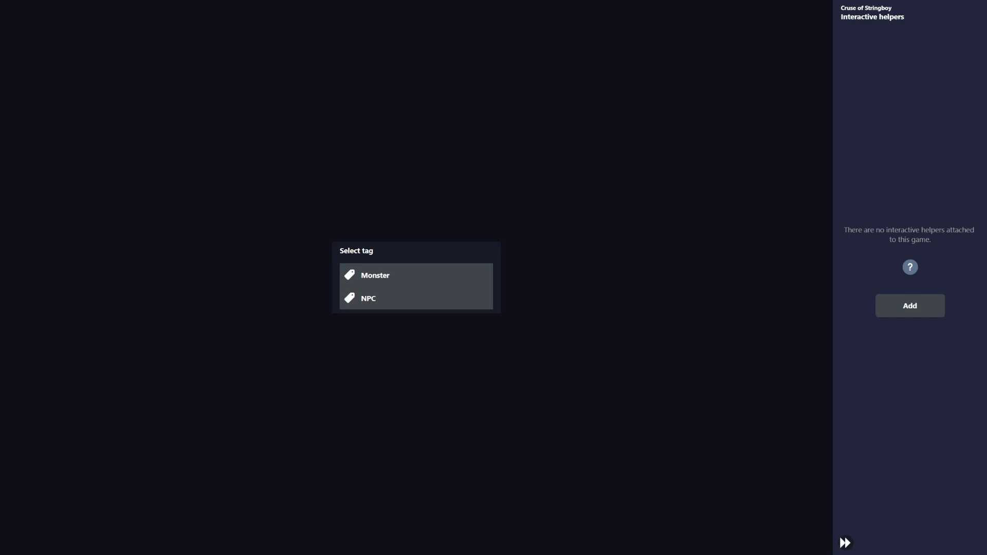
click(417, 275)
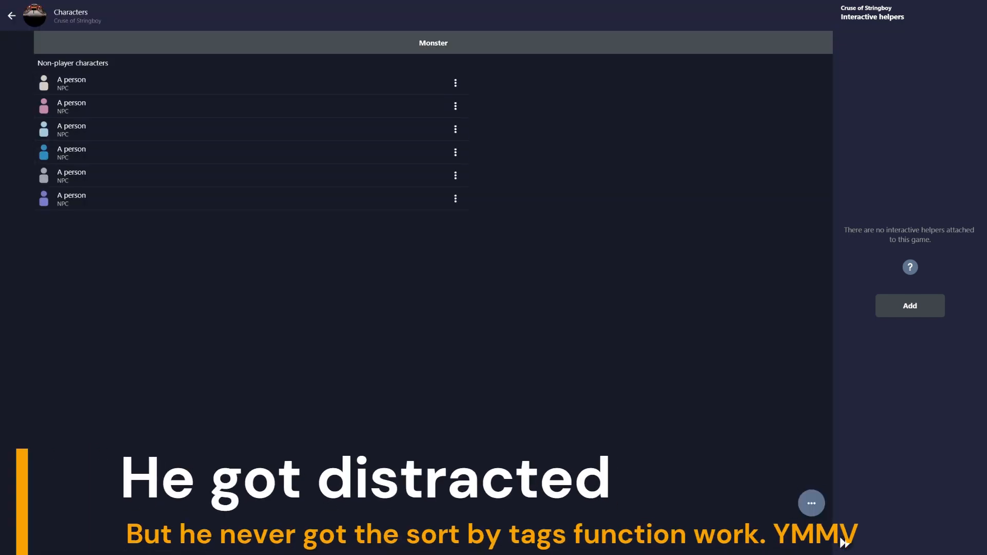
click(433, 42)
click(416, 309)
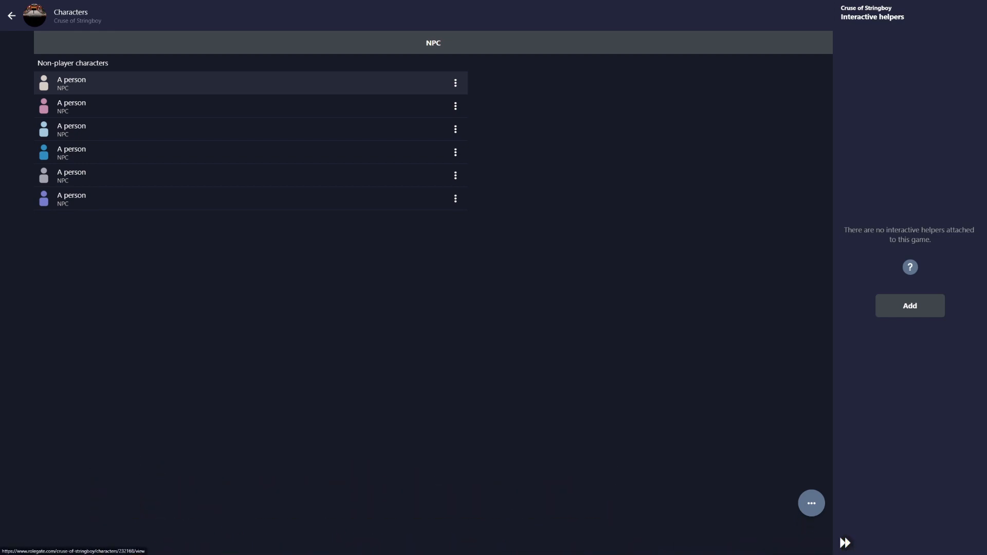
click(251, 83)
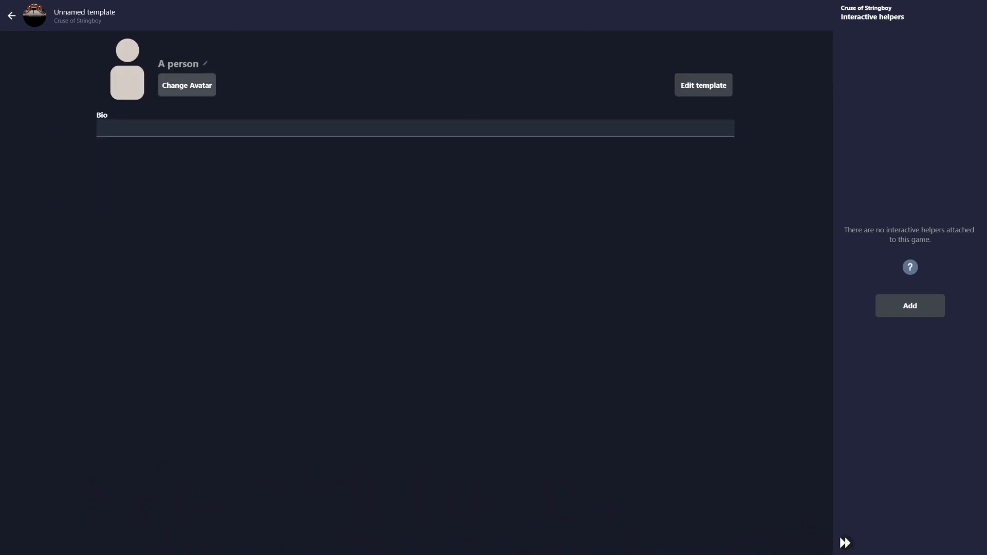
Change the character's name from 'A person' to 'Goblin'
click(206, 63)
text(Goblin)
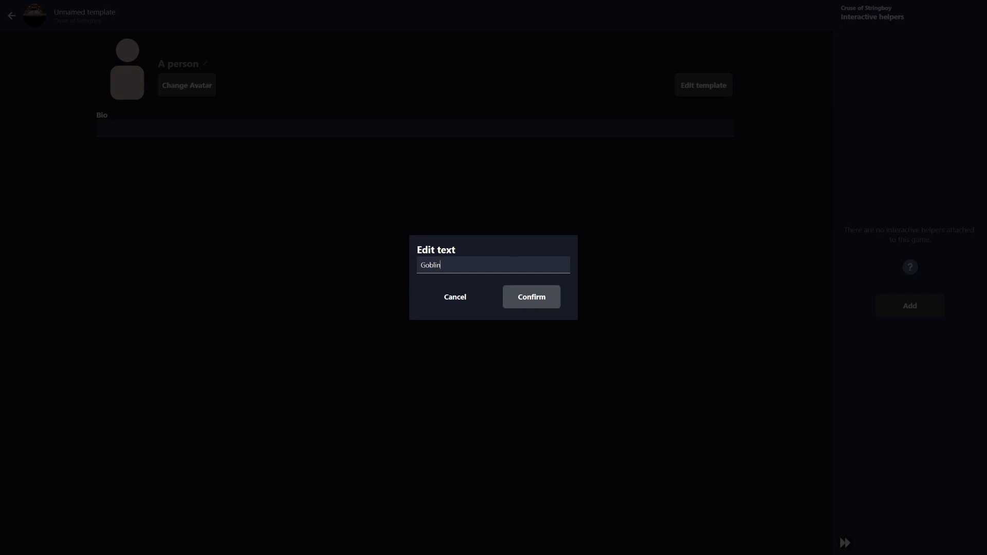
click(506, 300)
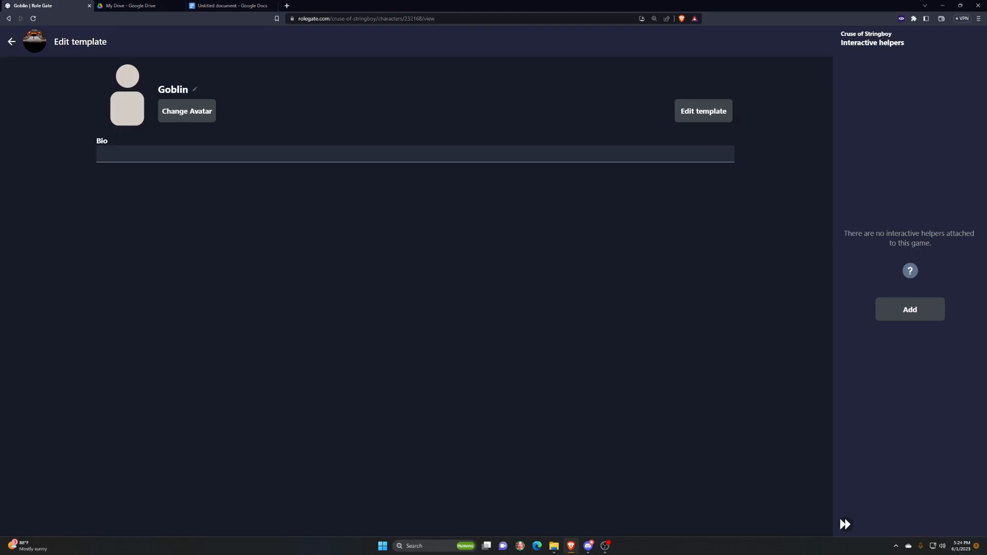
Switch the browser to full screen with F11
key(F11)
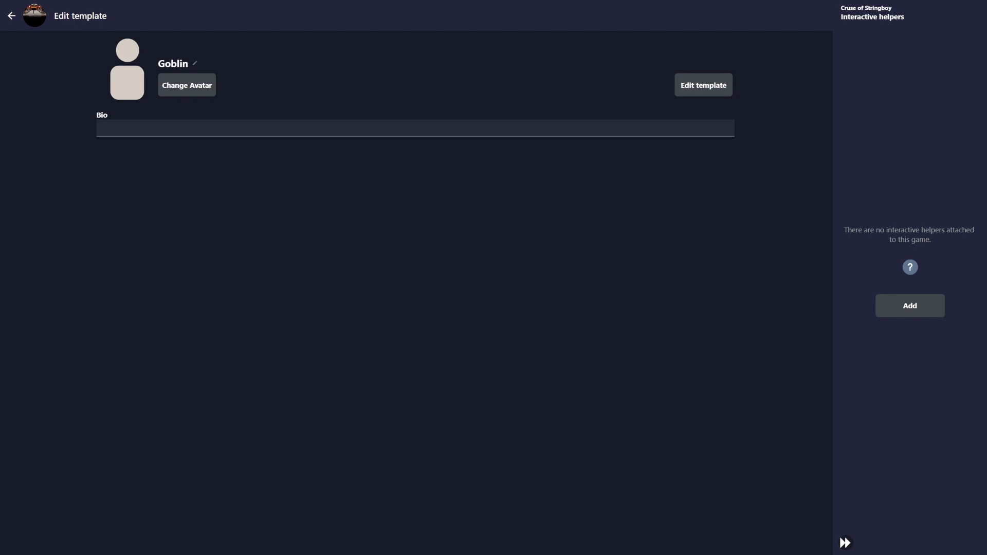
Add a second tab to the Goblin's character template
click(703, 85)
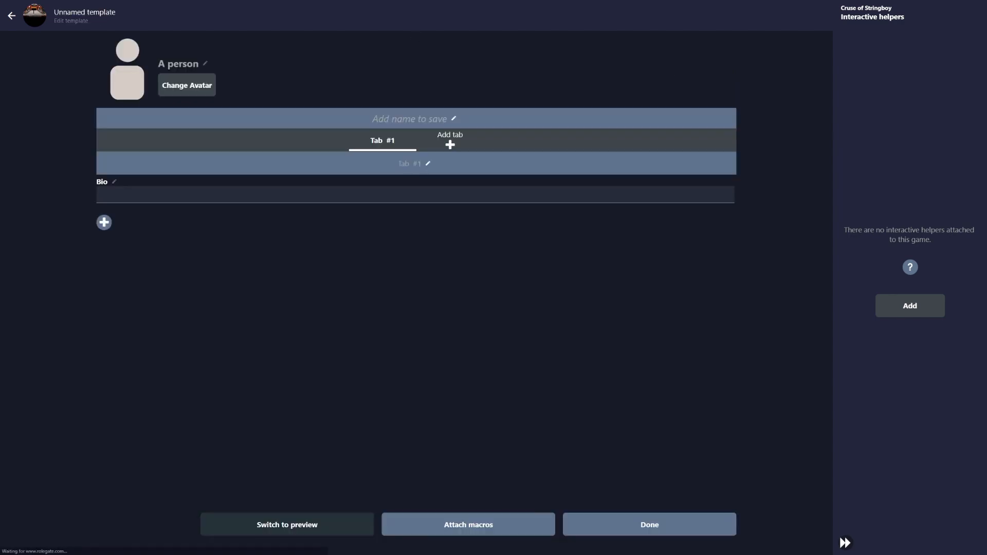
click(450, 140)
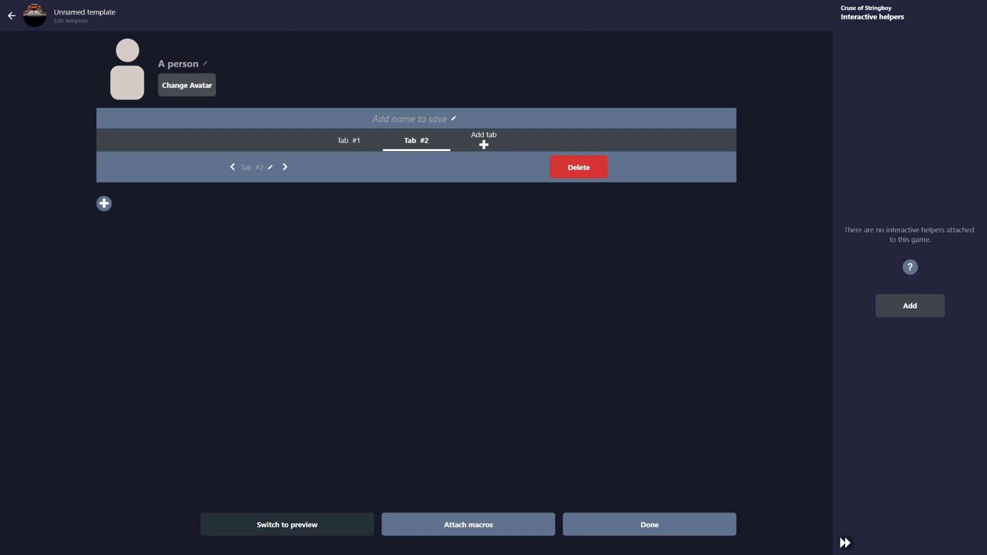
click(650, 525)
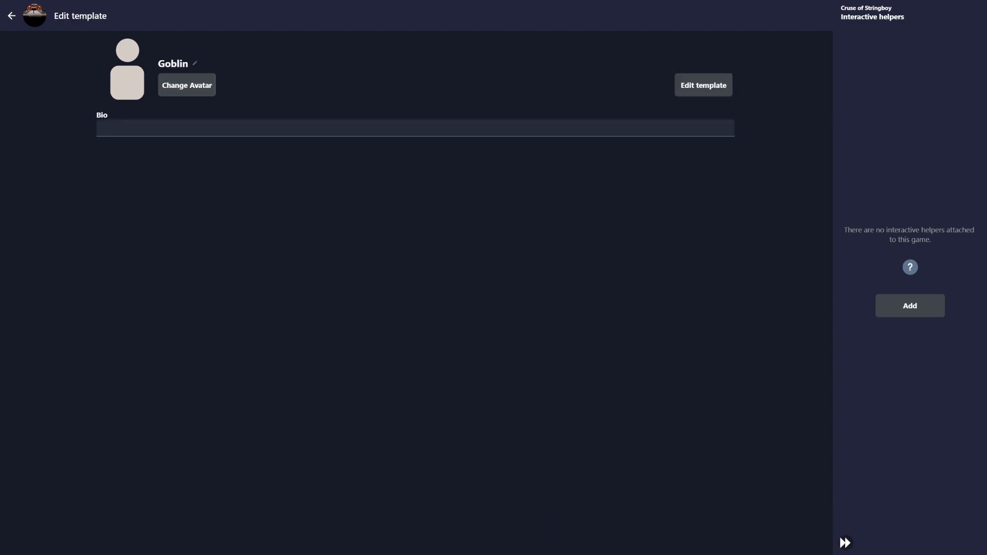
Enter 'This is a goblin' in the Goblin's Bio field
text(THis)
key(BackSpace)
key(BackSpace)
key(BackSpace)
key(BackSpace)
text(his is a goblin)
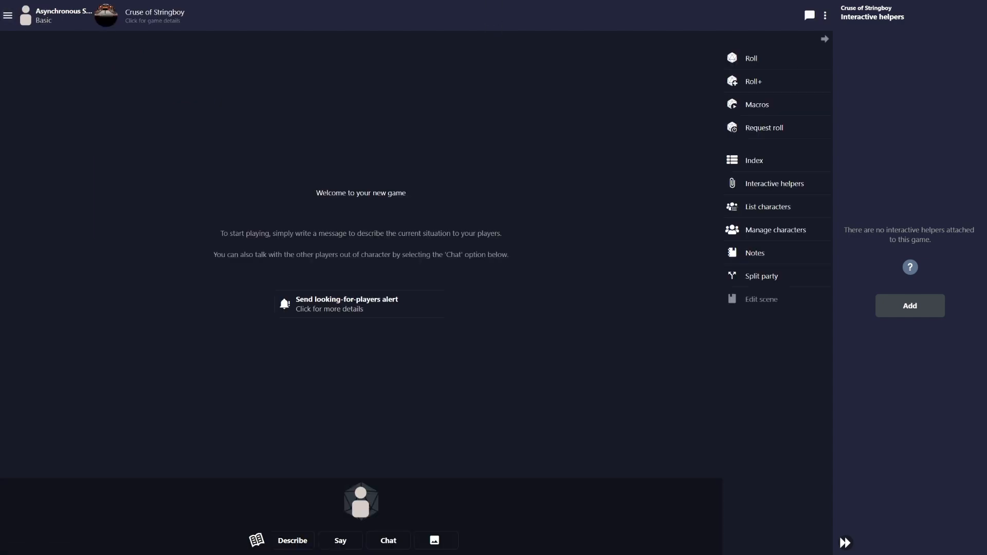
Open the Goblin from Manage characters and bring up its Change Avatar editor
click(776, 230)
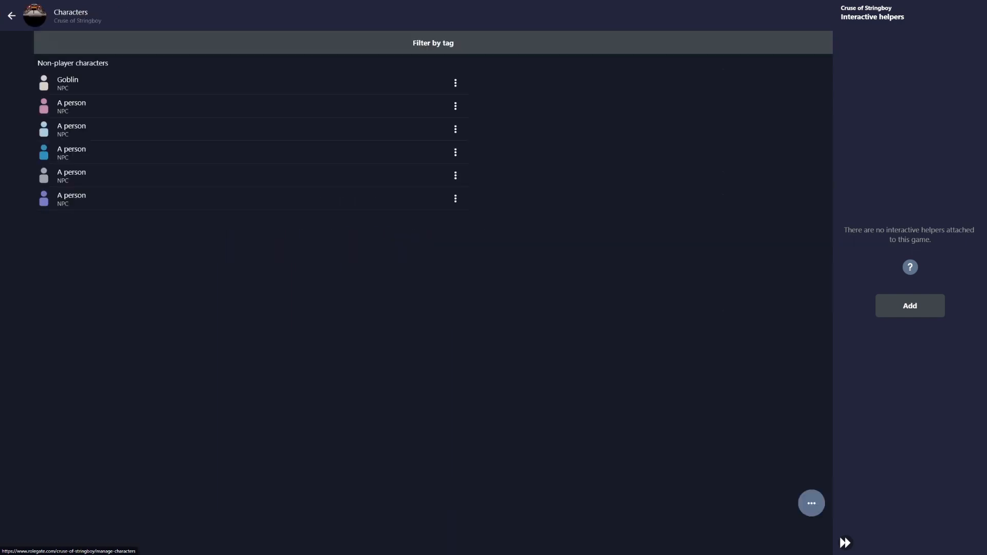
click(154, 83)
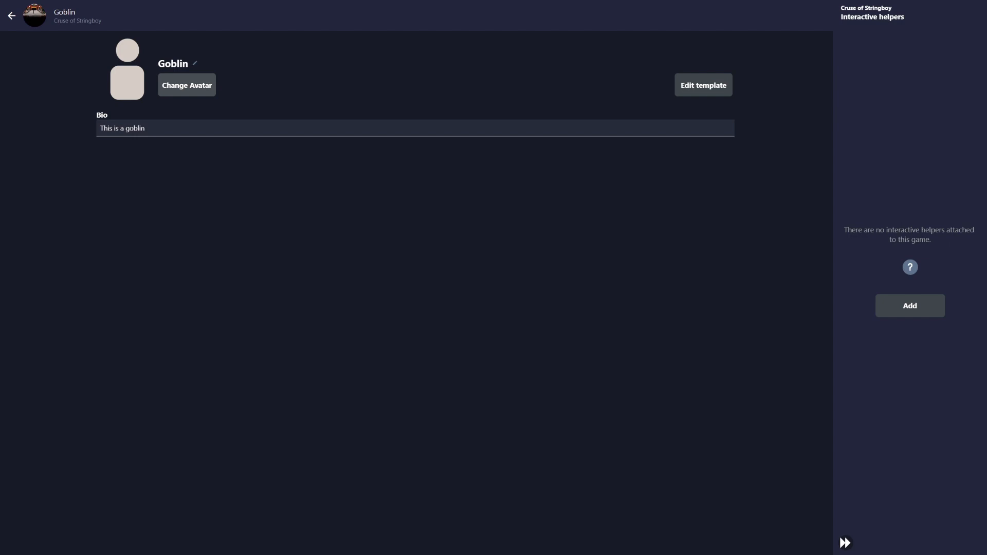
click(187, 85)
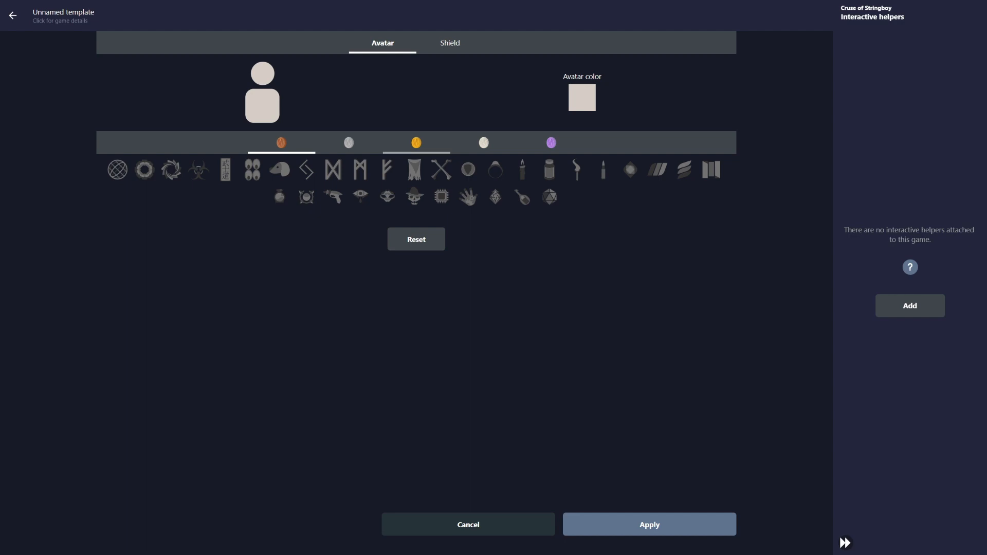
Try a premium icon from the gold set and dismiss the Gold upgrade prompt
click(416, 143)
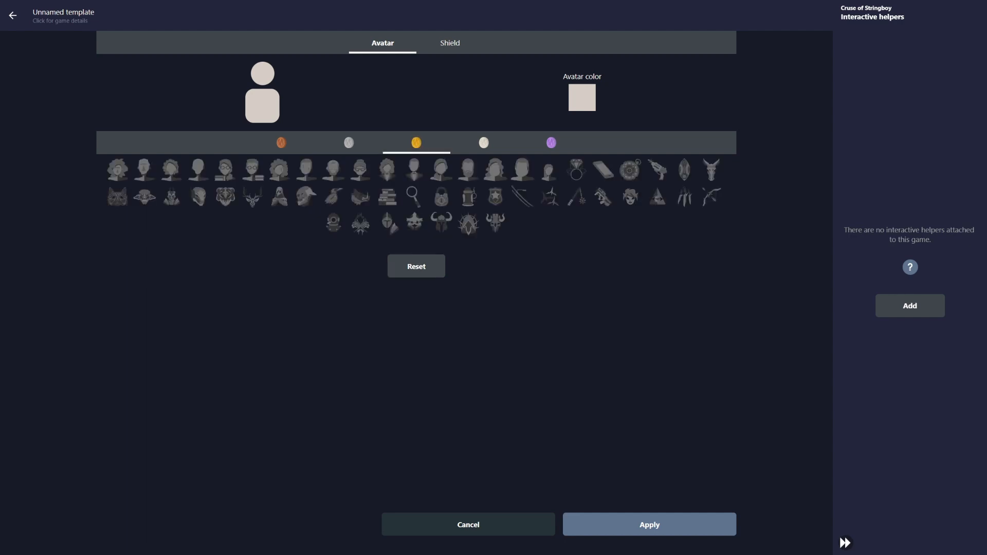
click(549, 197)
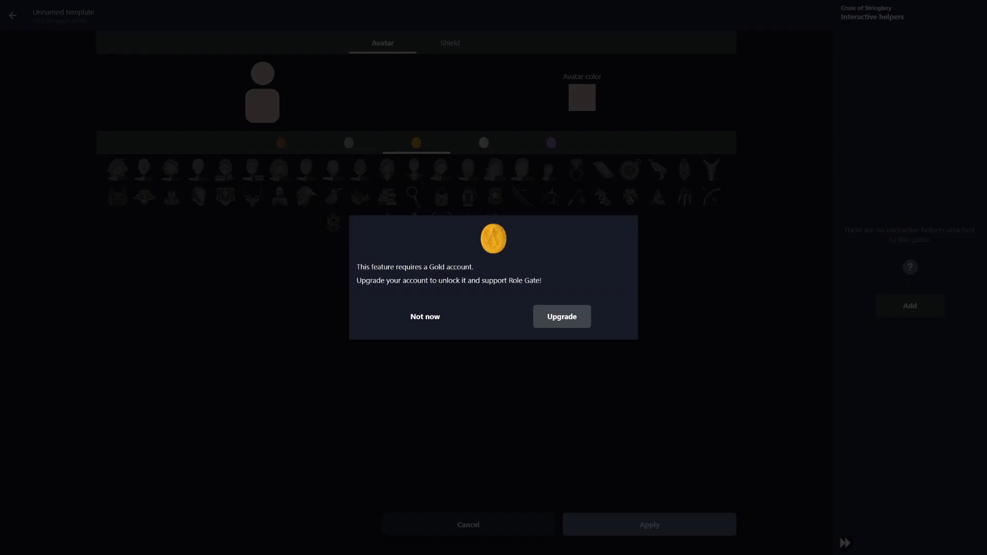
click(425, 316)
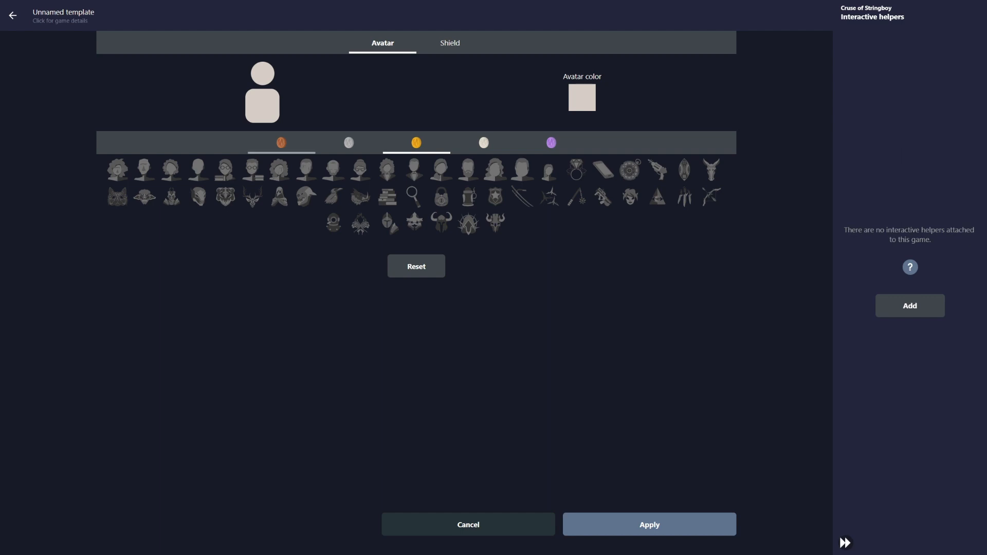
Browse the bronze, silver, gold, white and purple icon sets, trying the hooded-figure icon
click(281, 143)
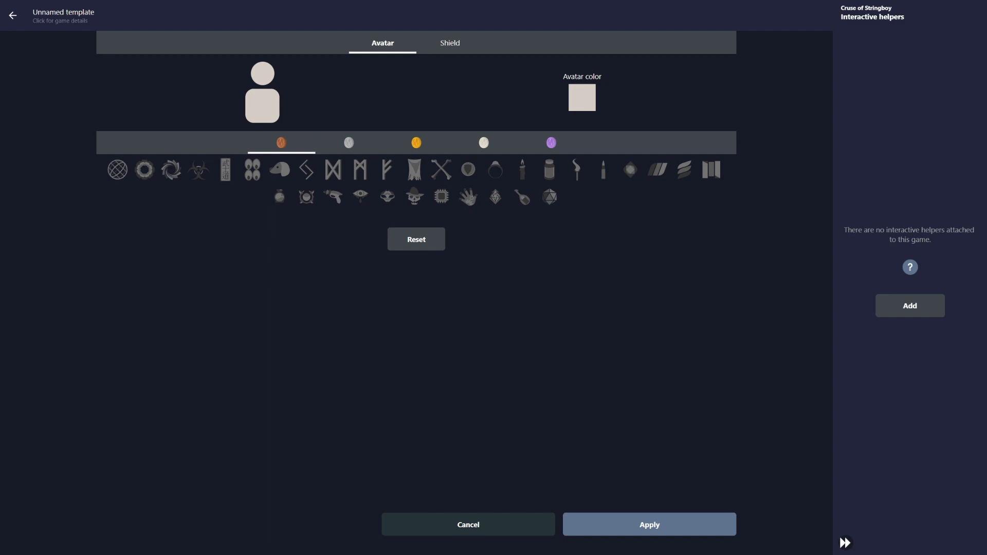
click(349, 143)
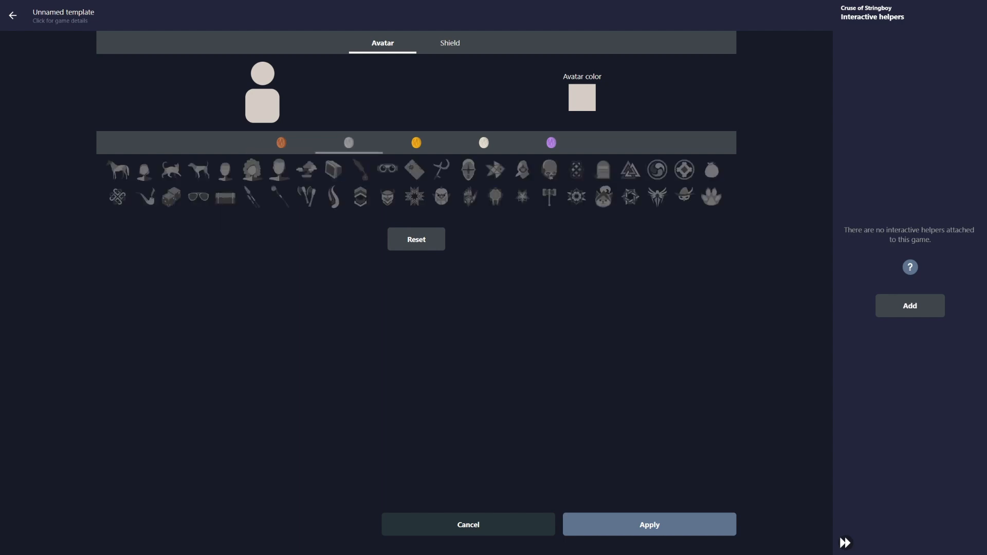
click(416, 143)
click(484, 143)
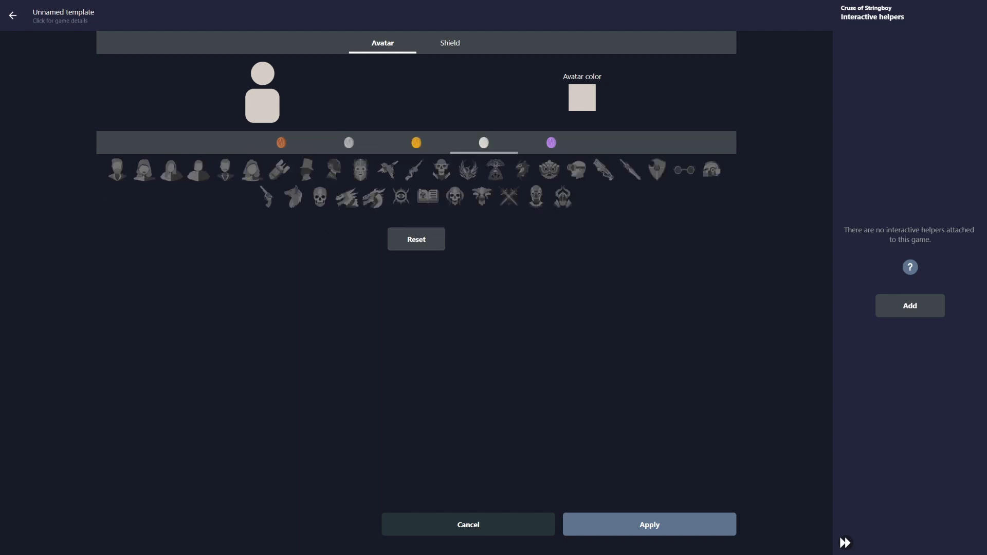
click(551, 143)
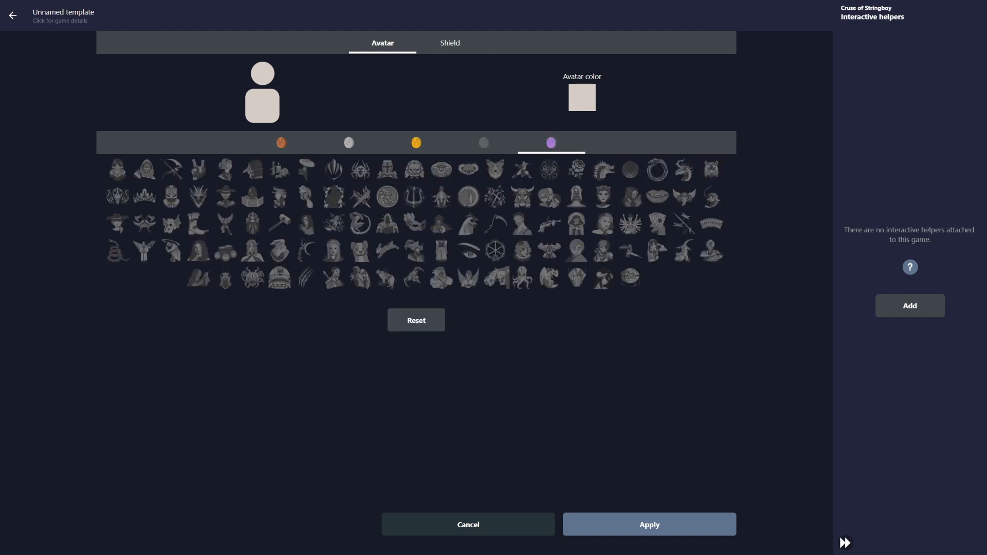
click(483, 143)
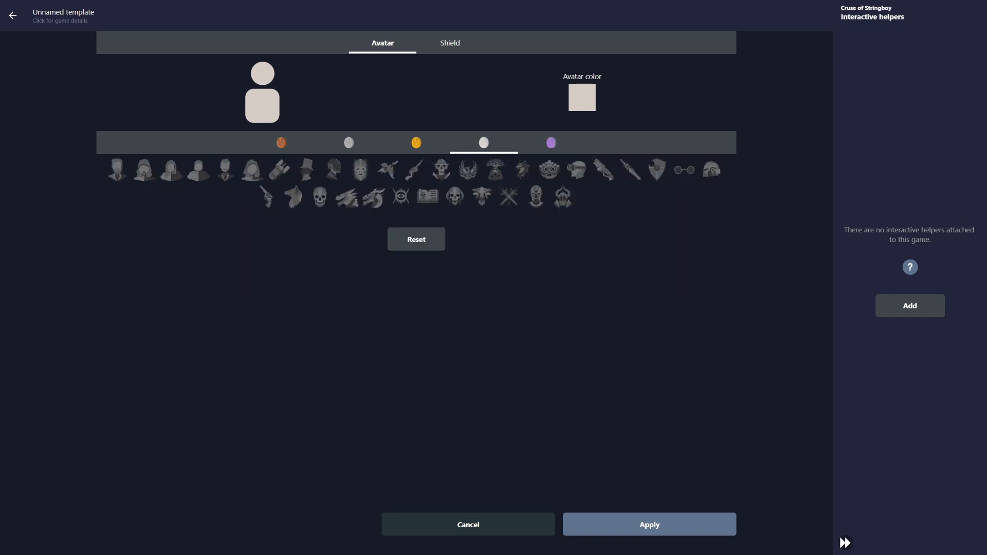
click(551, 143)
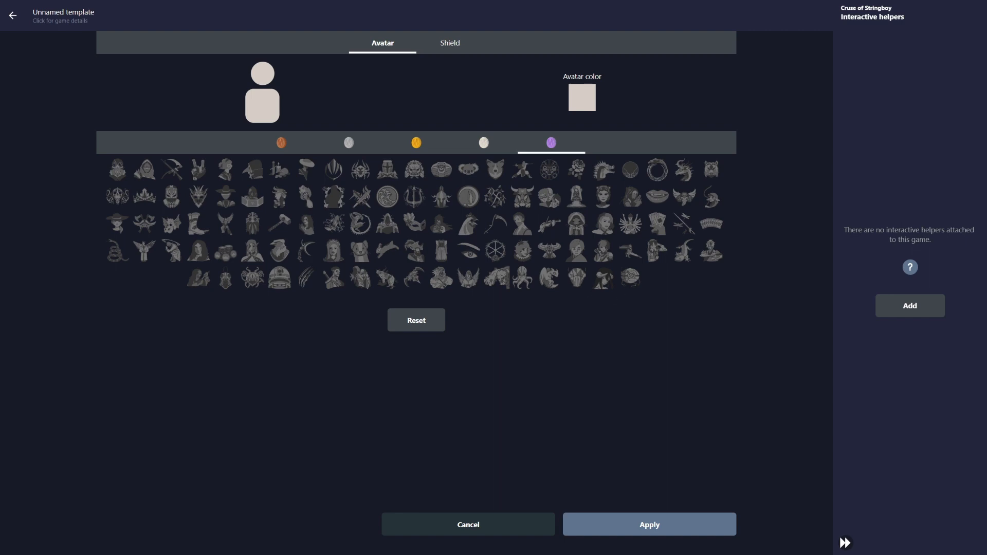
click(603, 278)
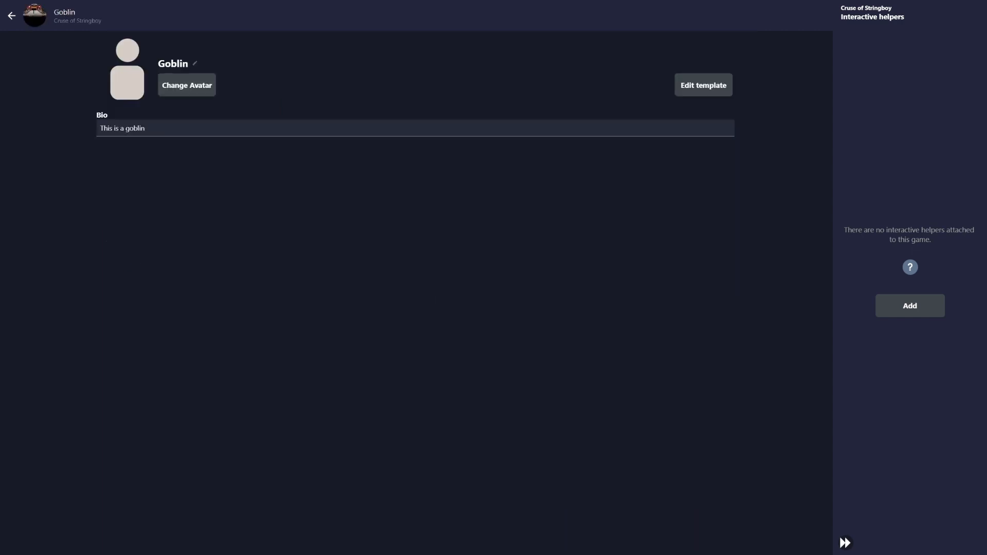
Rename the pink 'A person' NPC to 'Merchant'
click(11, 16)
click(154, 106)
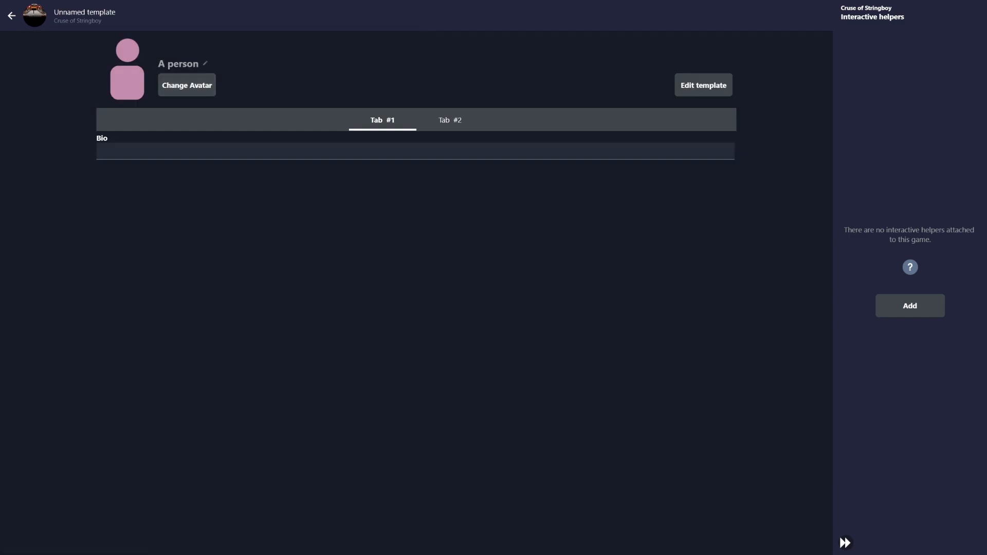
click(205, 64)
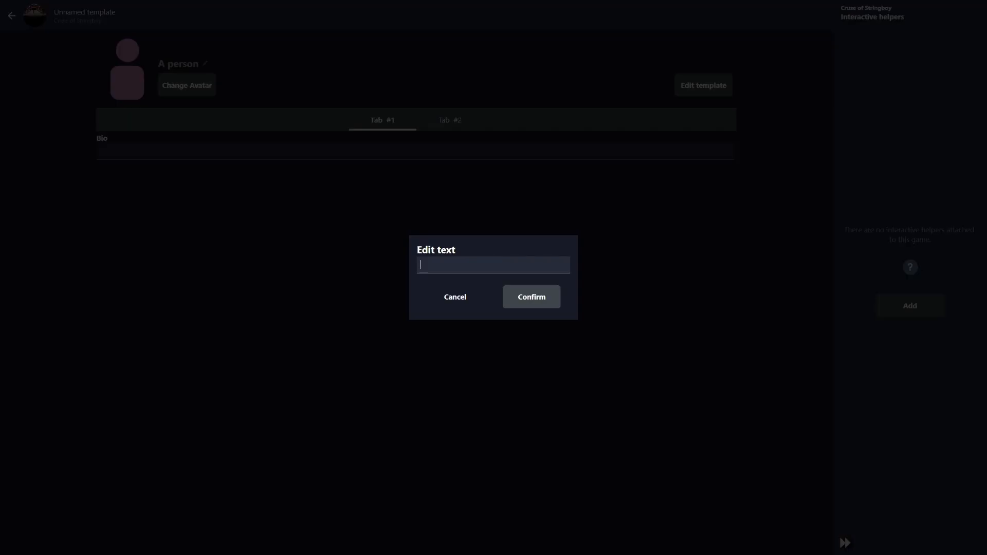
text(Merchant)
click(532, 297)
click(532, 304)
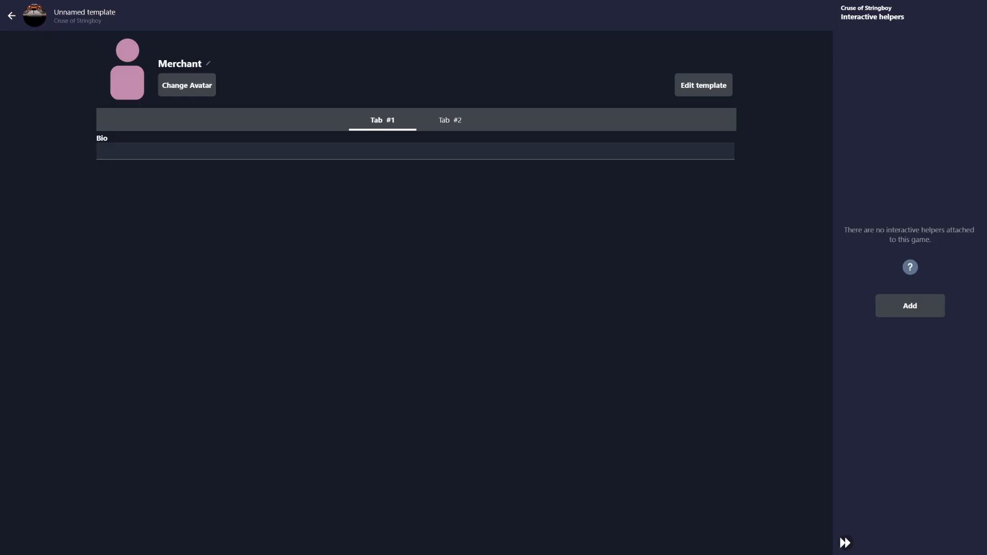
click(12, 16)
Rename the light-blue 'A person' NPC to 'Shadowy Figure' and return to the story page
click(67, 128)
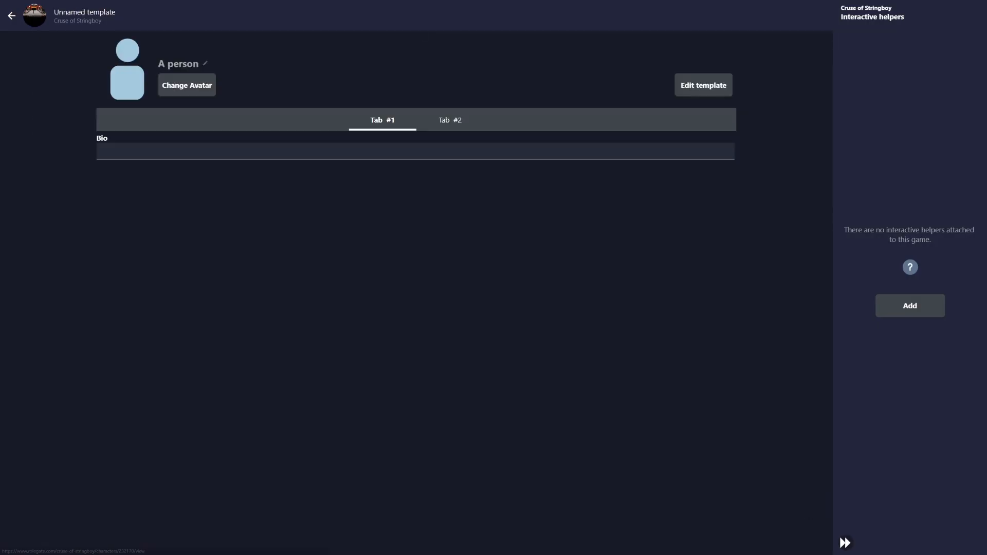
click(205, 64)
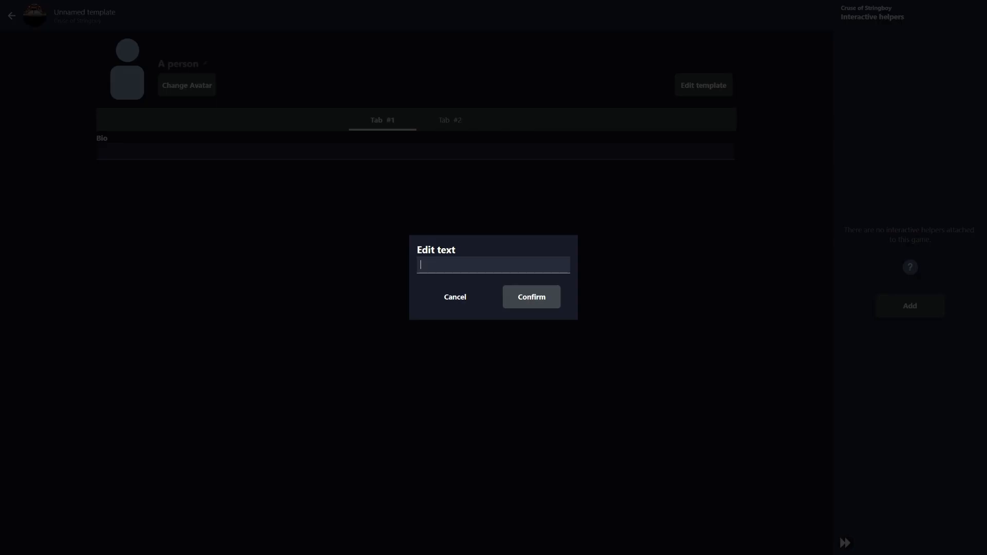
text(Shadowy Figure)
key(Return)
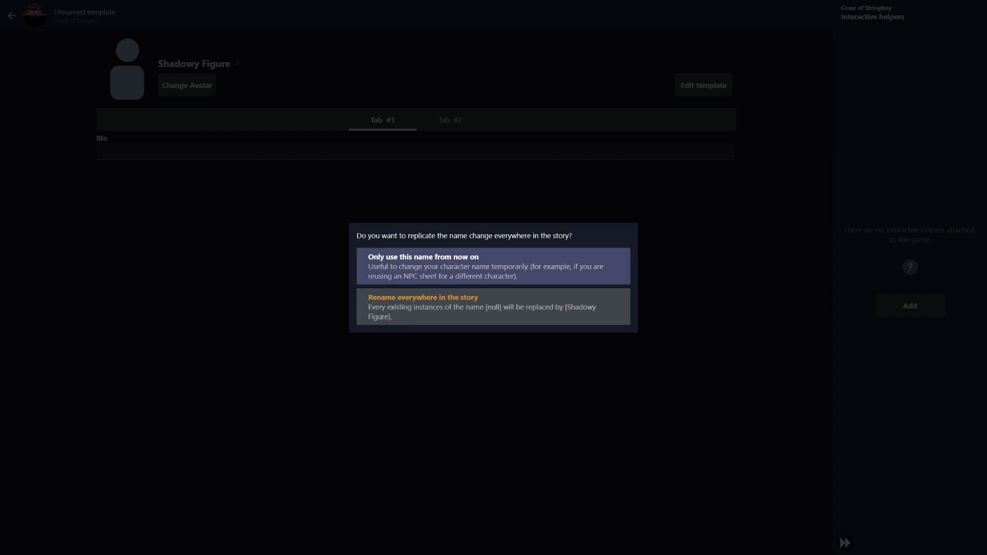
click(493, 266)
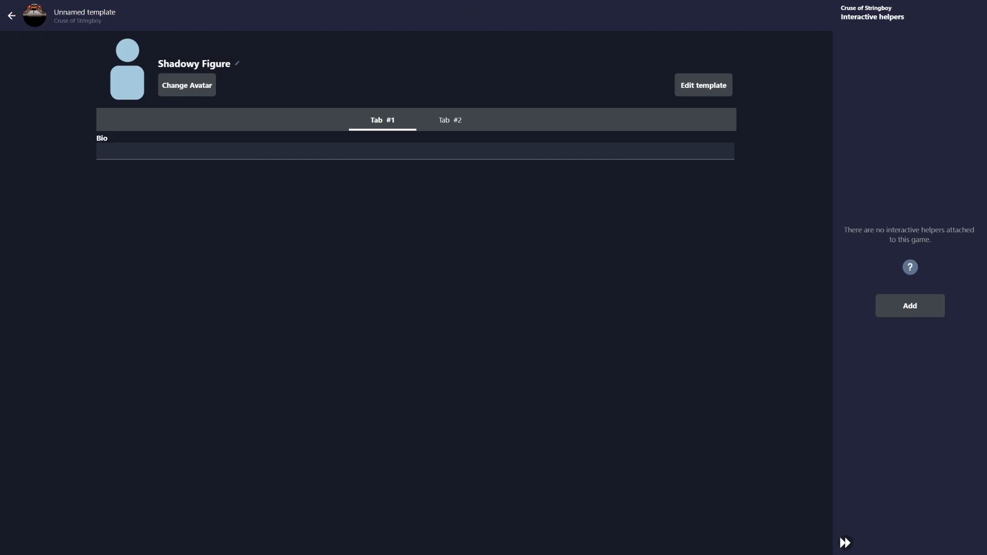
key(alt+Left)
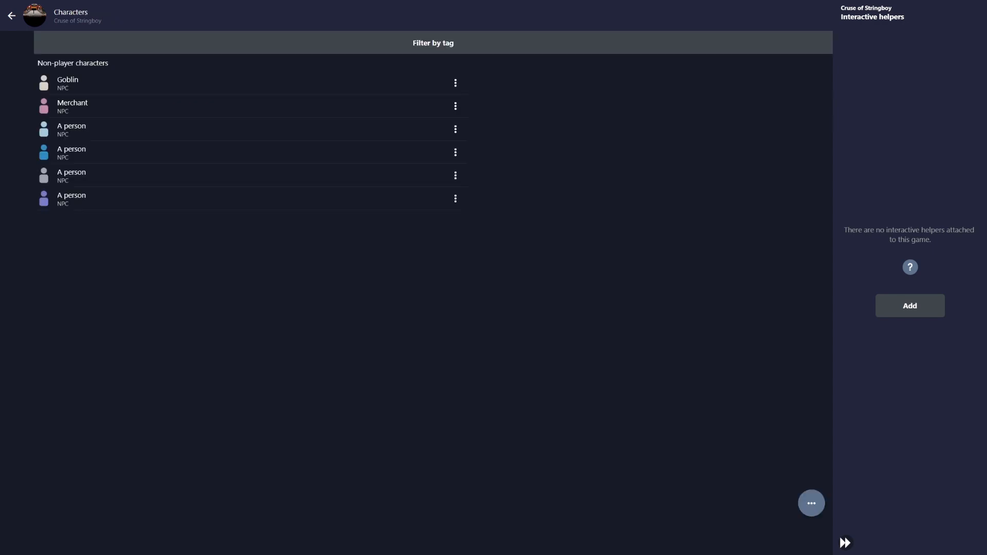
key(alt+Left)
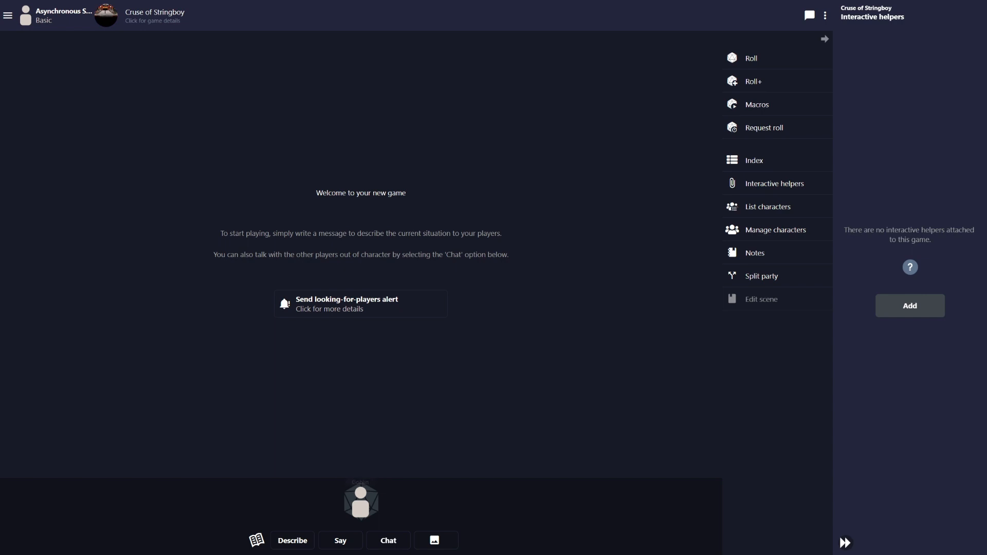
Choose Shadowy Figure as the speaking character
mouse_move(361, 501)
click(257, 539)
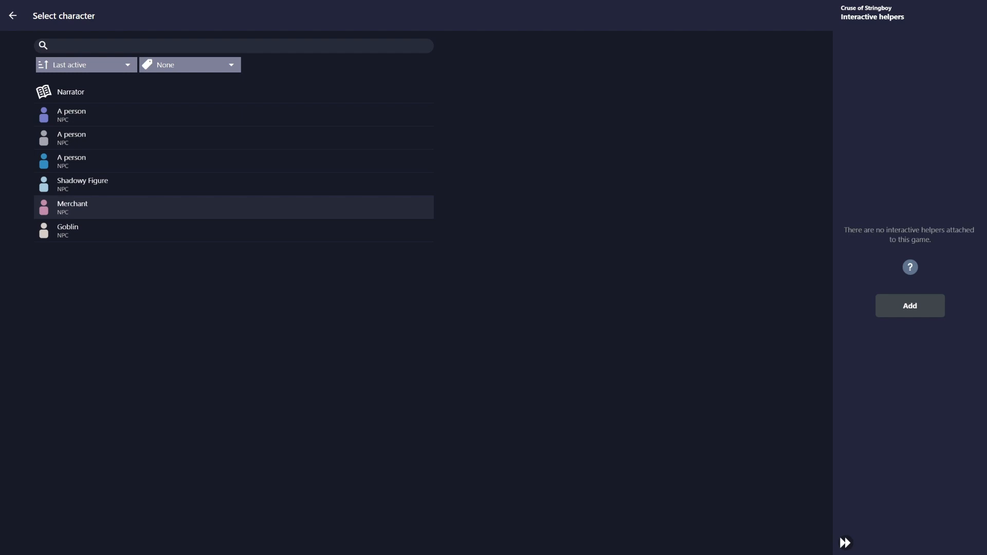
click(234, 184)
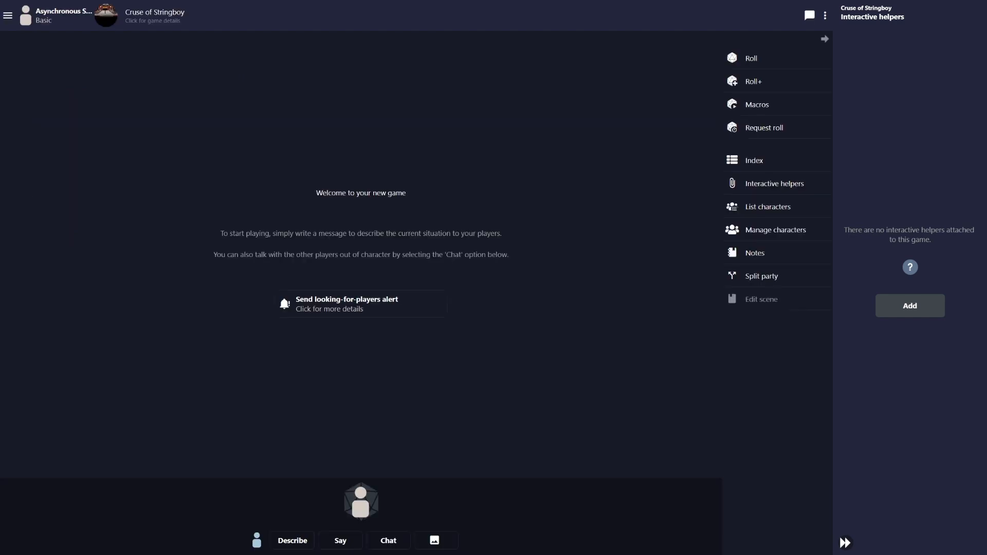
Draft the Say line 'You have no idea who I am, but I know you.' and bring up the tone list
click(341, 541)
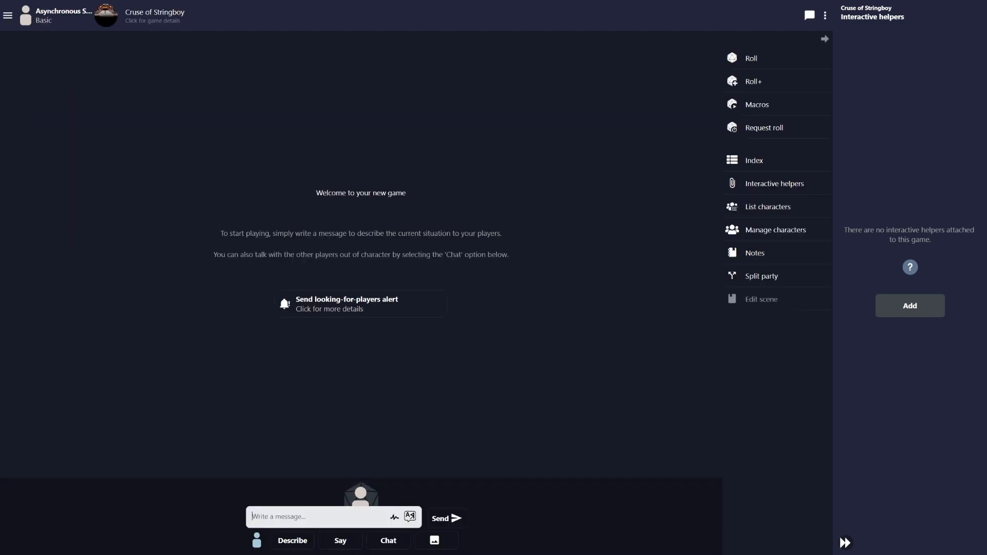
text(You have no idea who I am, but I know you.)
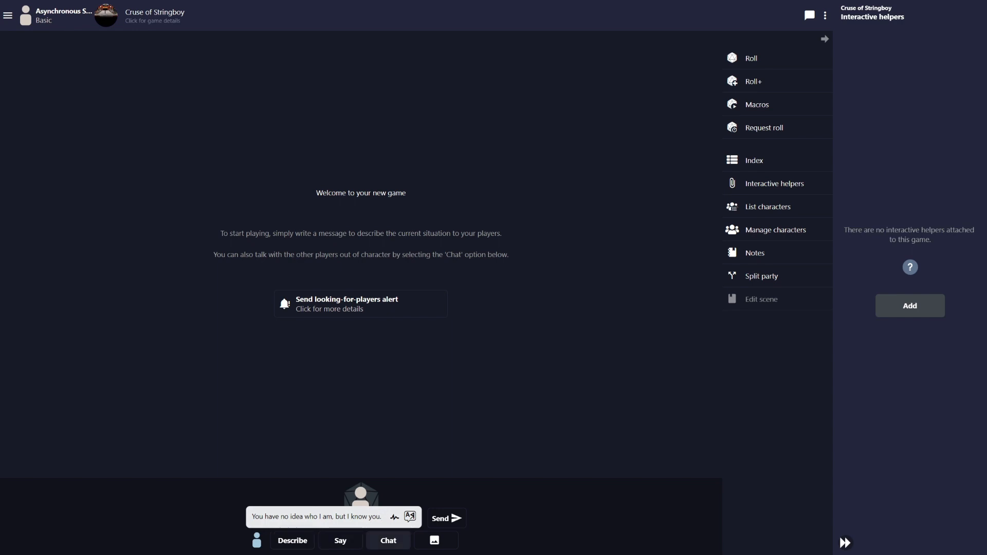
click(341, 541)
click(341, 508)
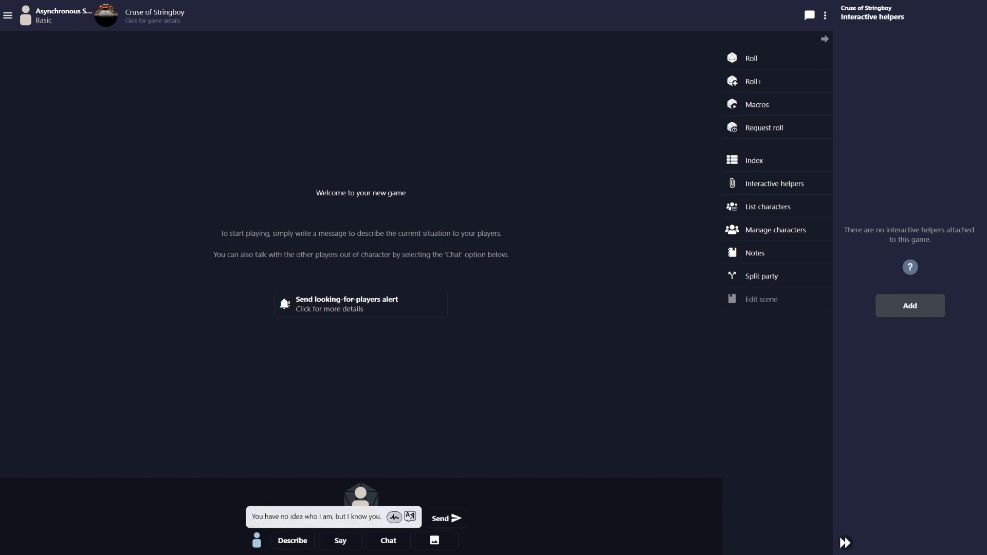
click(395, 517)
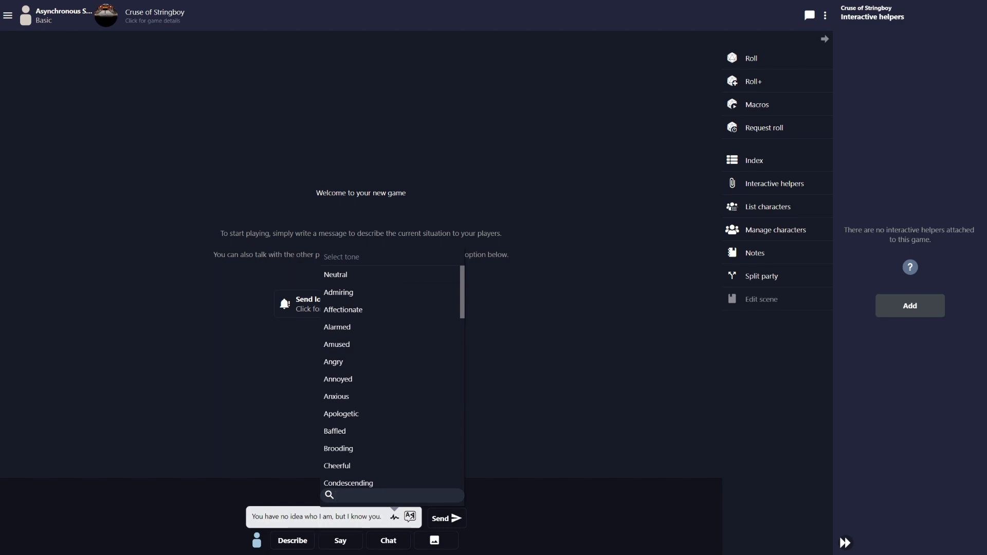
Set the message tone to Condescending instead of Brooding and send the line
click(338, 449)
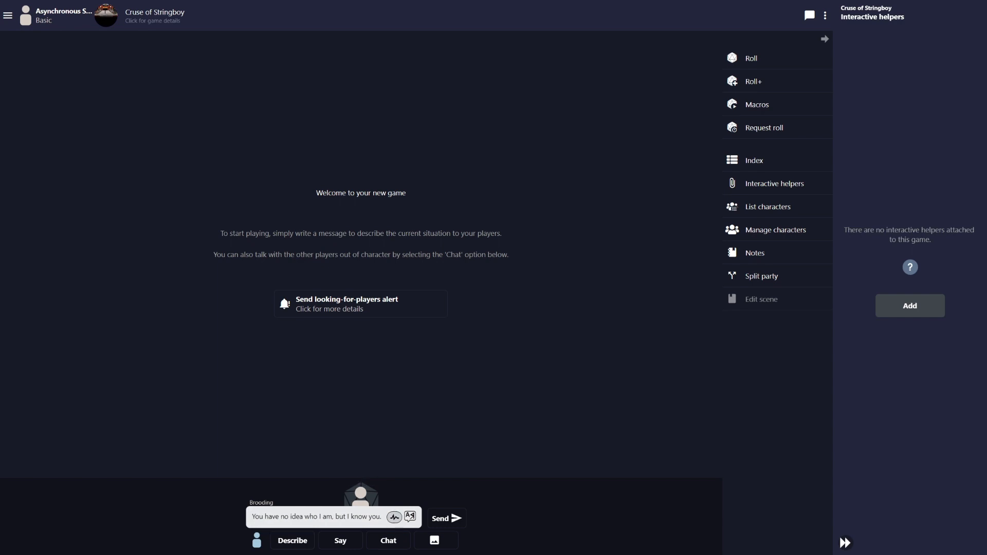
click(394, 517)
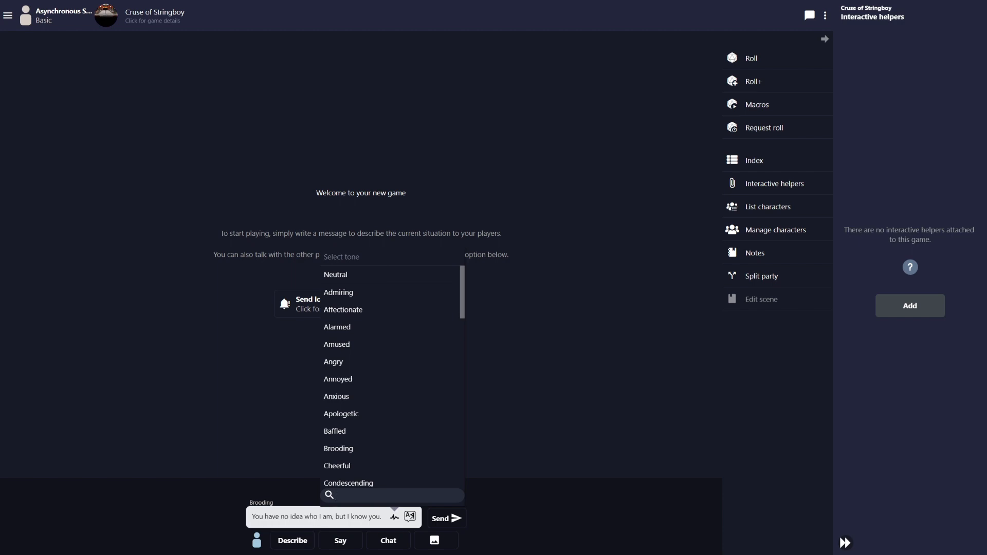
scroll(391, 370, down, 3)
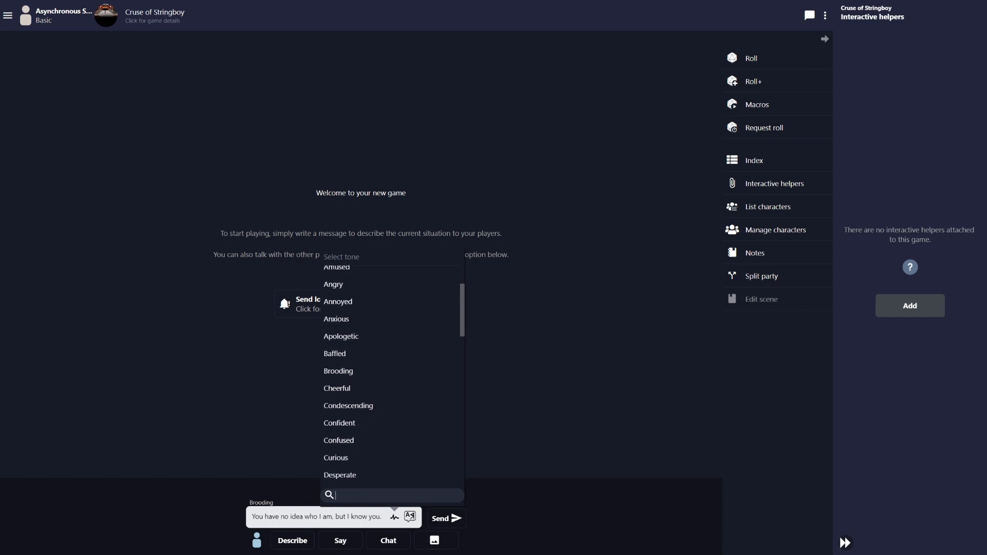
click(348, 392)
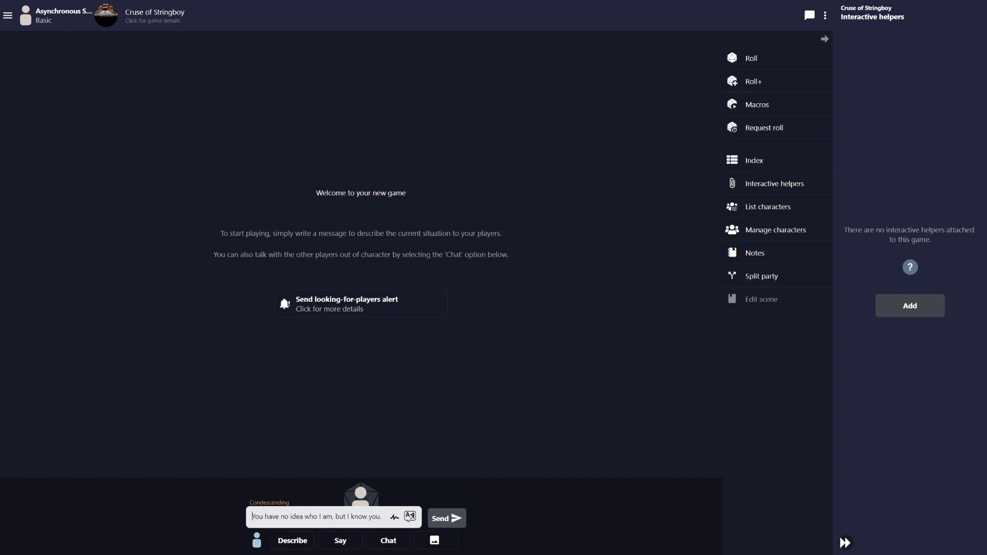
key(Return)
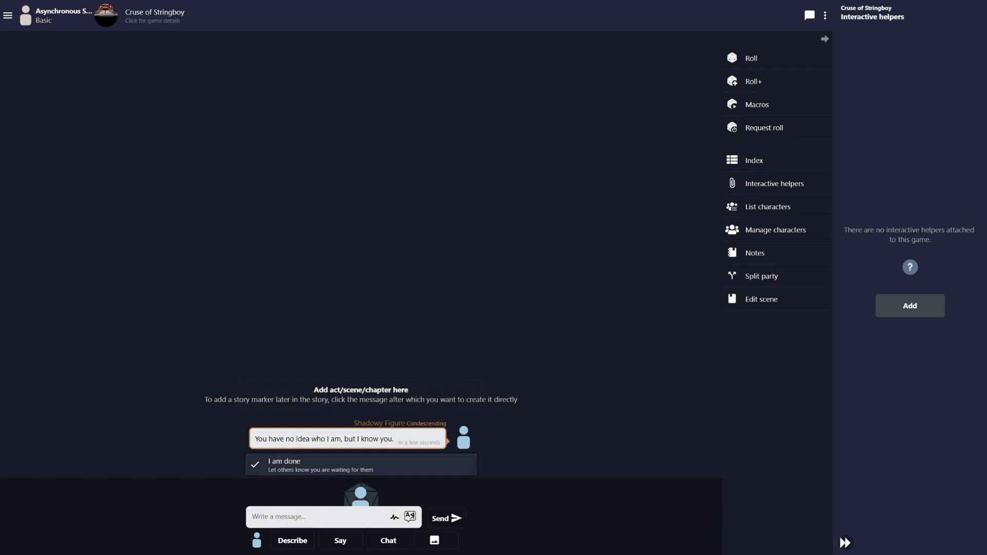
Mark the turn as done and keep Shadowy Figure as the speaker
click(361, 464)
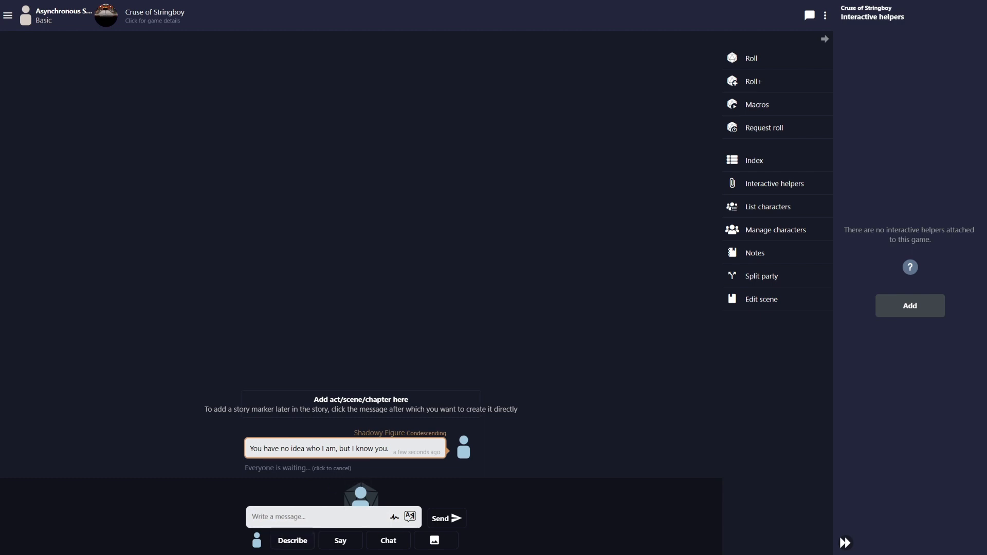
click(257, 541)
click(82, 115)
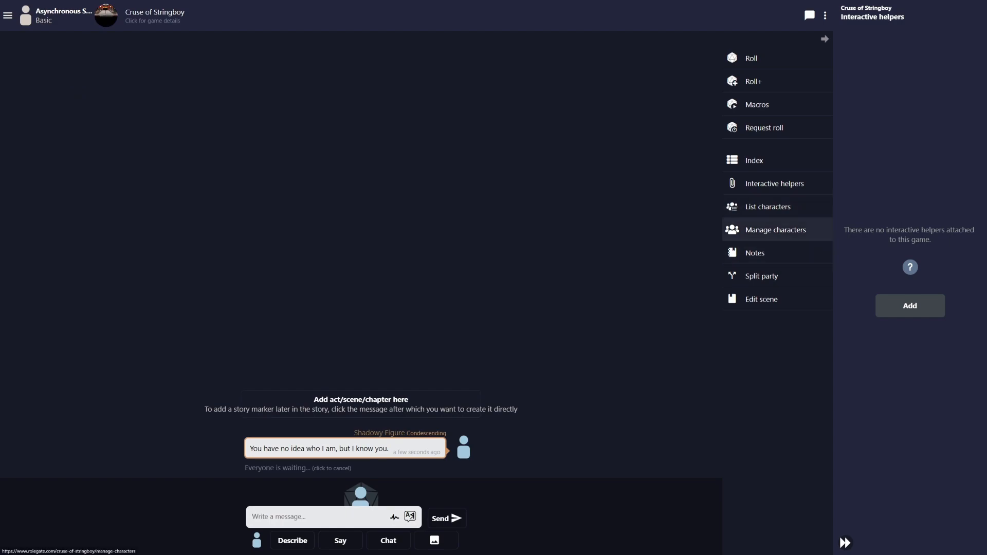
Rename the Shadowy Figure character to 'Your Dad'
click(776, 230)
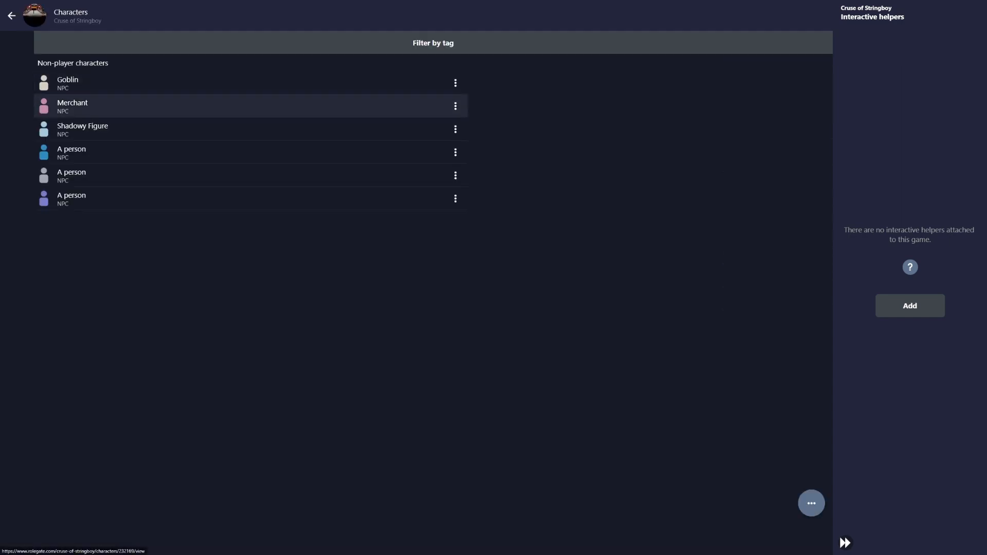
click(83, 129)
click(237, 64)
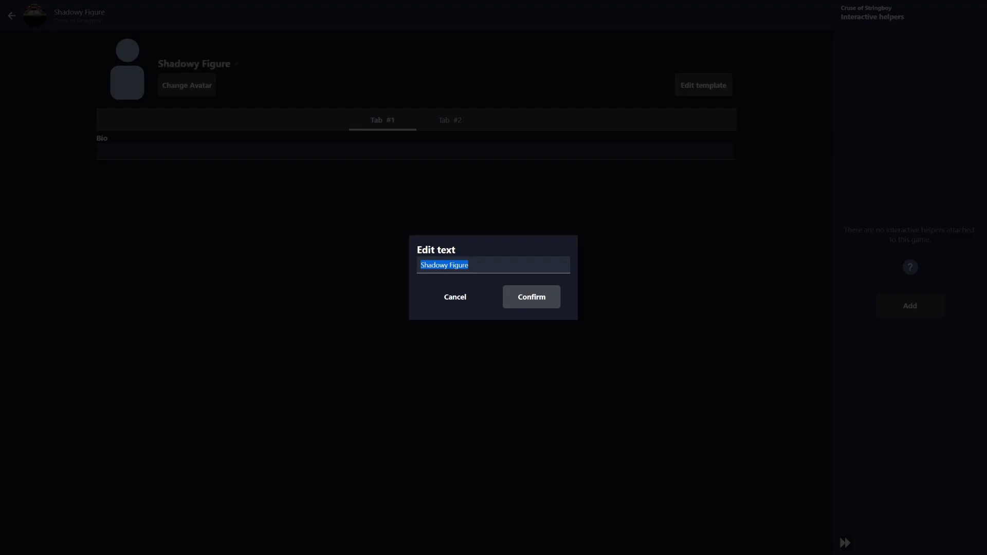
text(Your DAd)
key(BackSpace)
key(BackSpace)
text(ad)
key(Return)
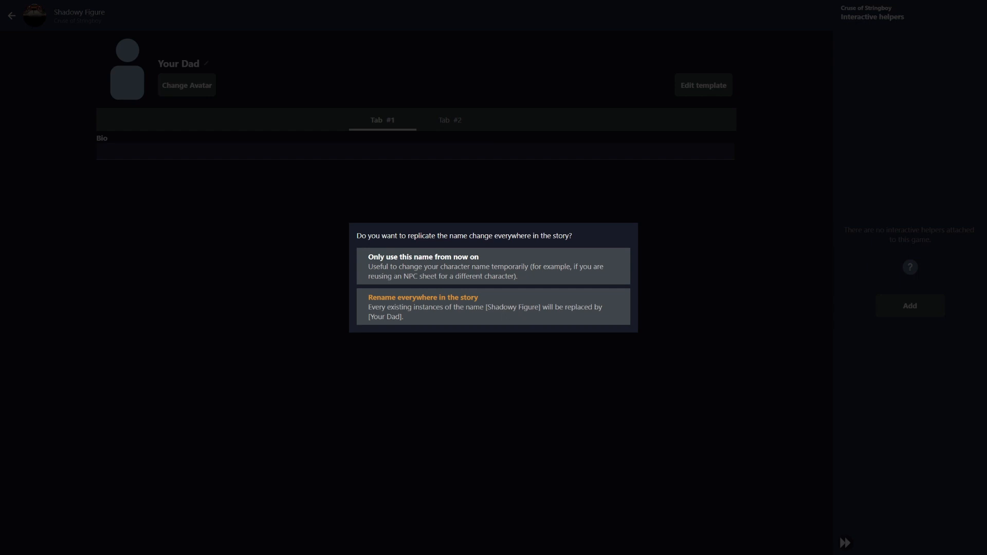
Apply the new name only from now on and return to the story chat
click(493, 267)
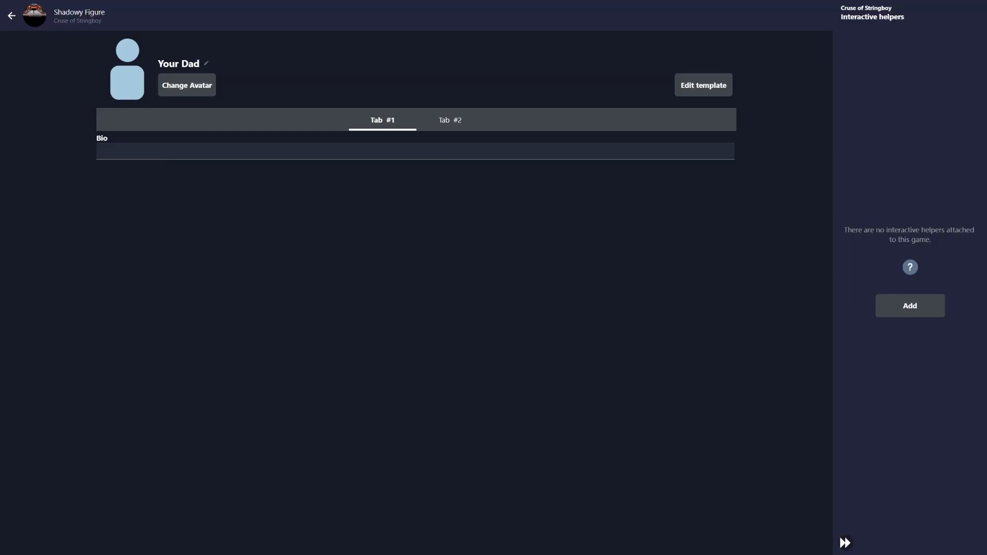
click(12, 15)
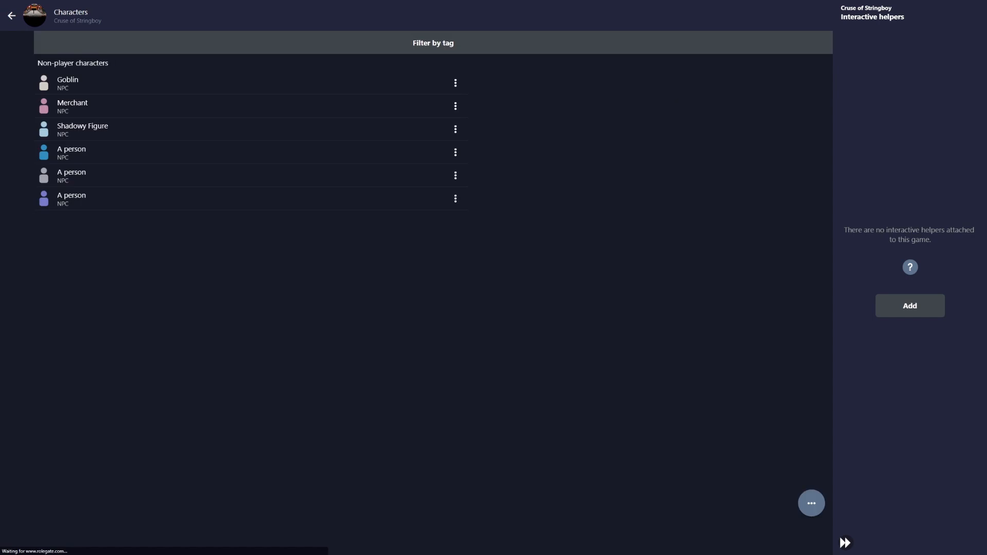
click(11, 15)
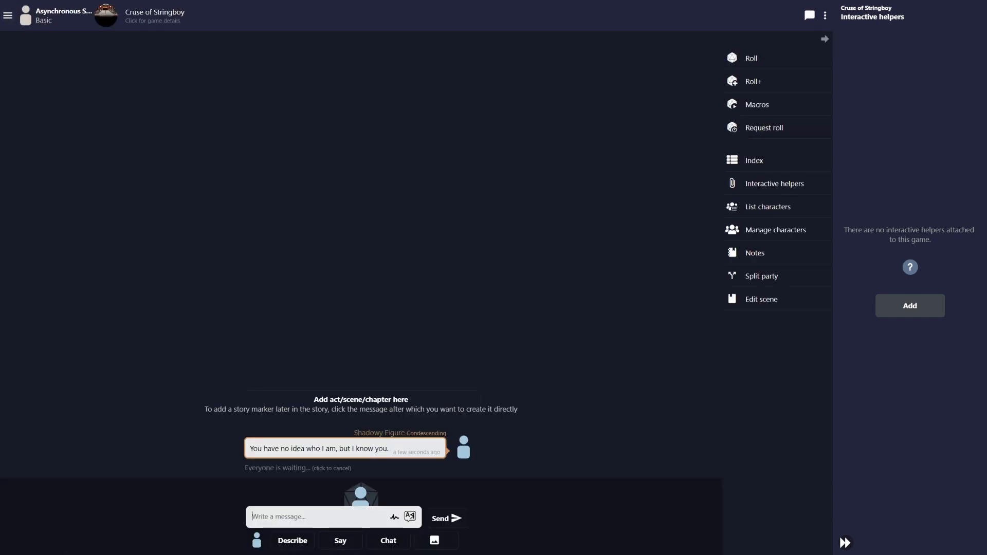
Post 'I am your dad' and 'grug' as Your Dad
text(I am your dad)
key(Return)
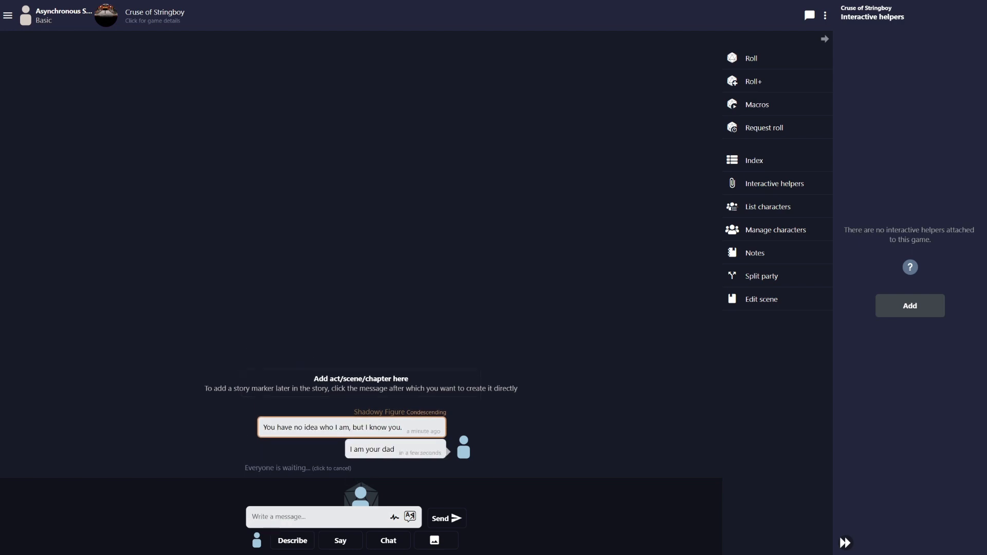
click(464, 448)
key(Escape)
click(257, 540)
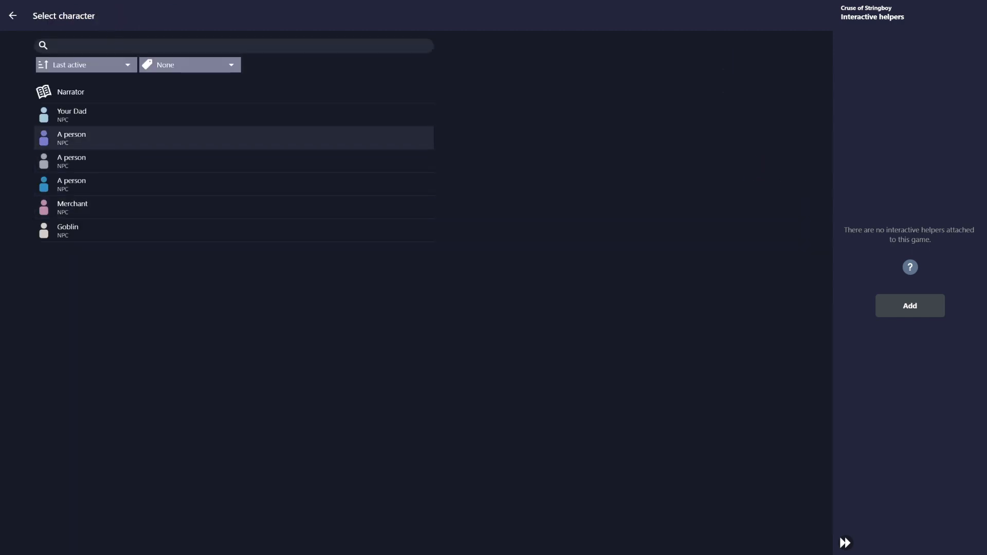
key(Escape)
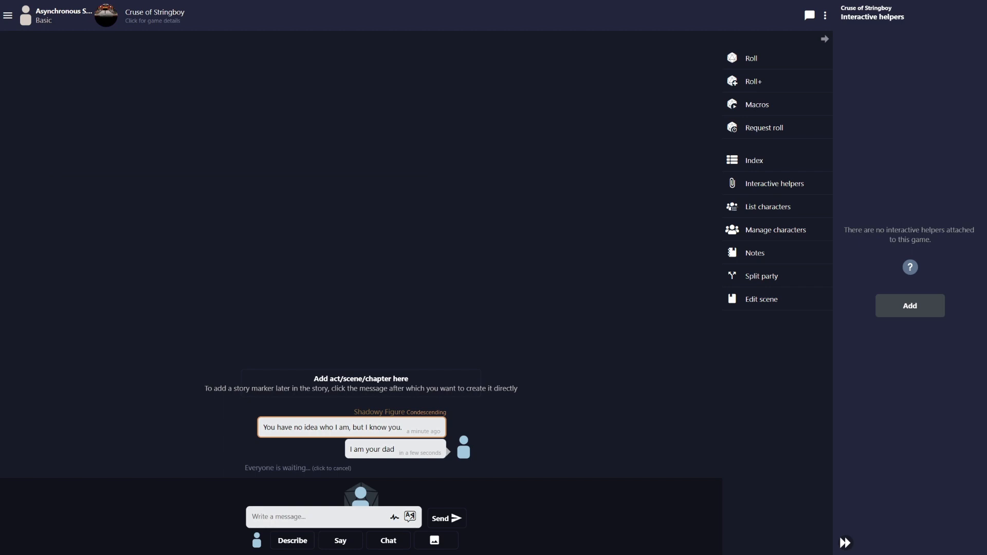
text(grug)
key(Return)
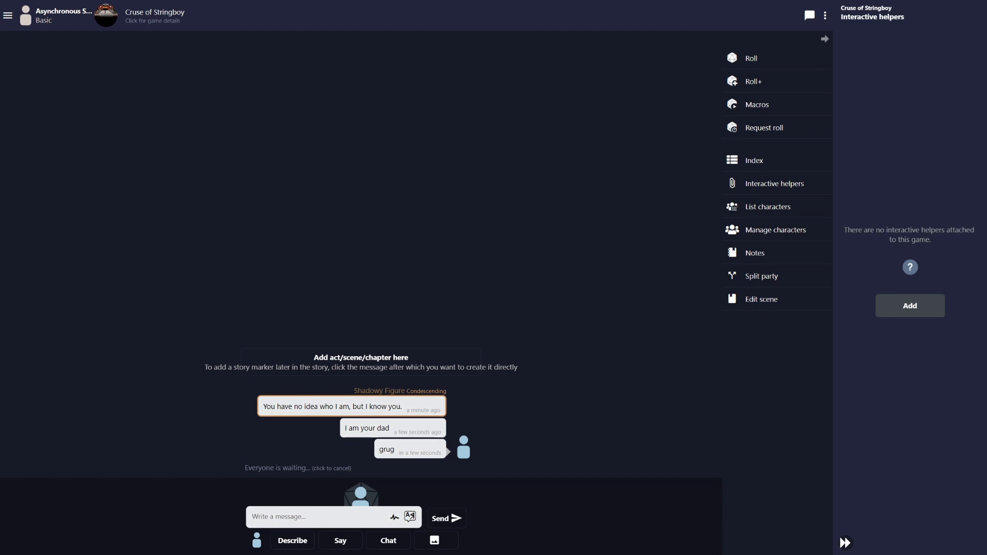
Post 'grug' as the Goblin, then another 'grug' as Your Dad
click(256, 540)
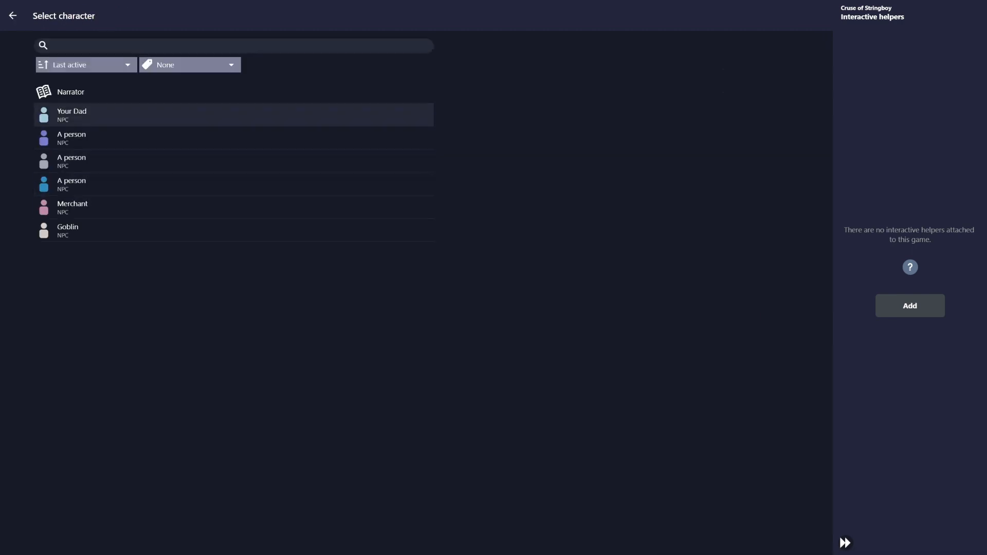
click(231, 230)
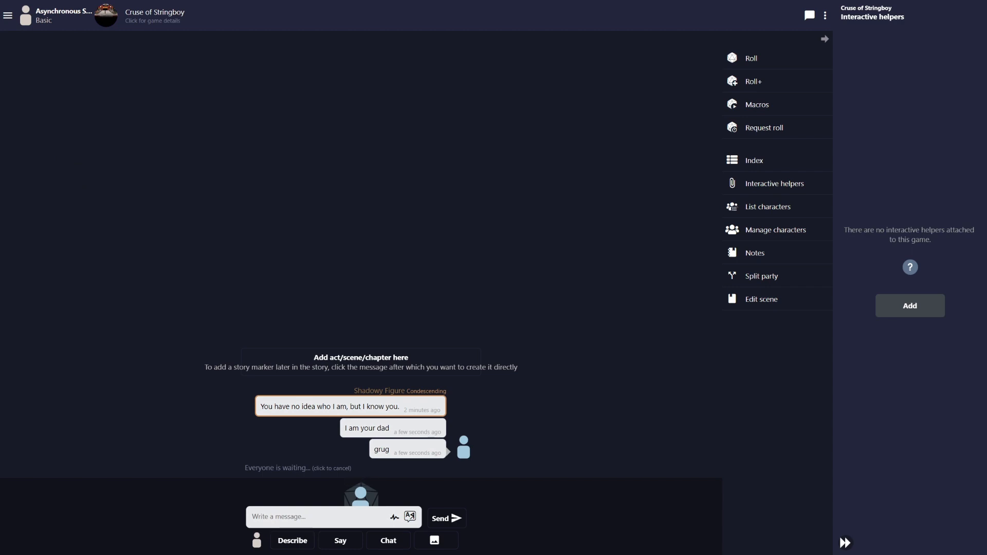
text(grug)
key(Return)
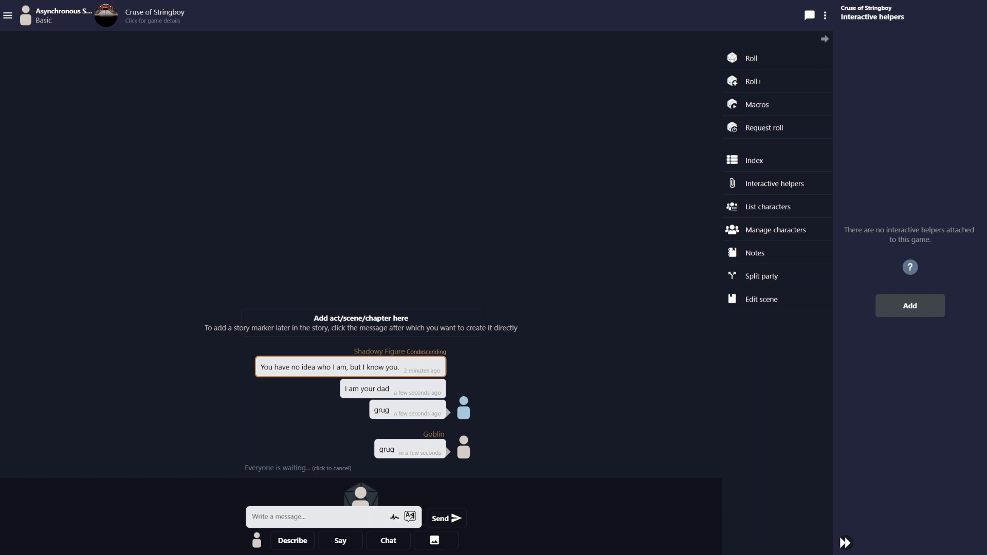
click(257, 540)
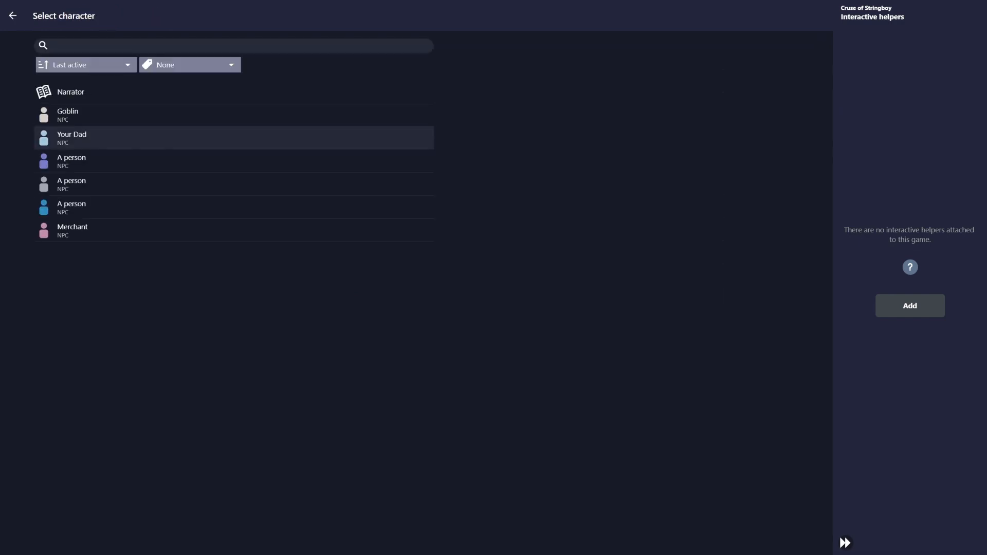
click(232, 138)
text(grug)
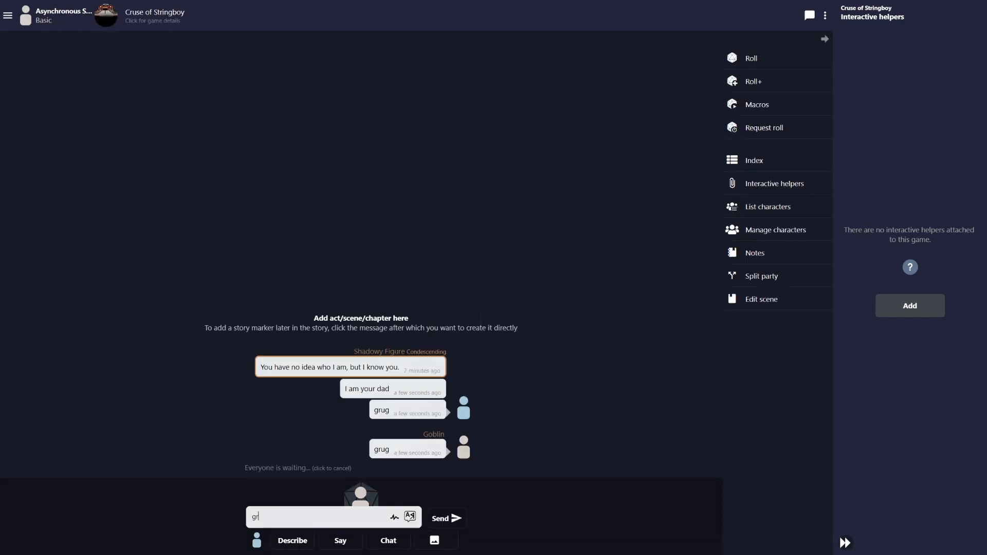
key(Return)
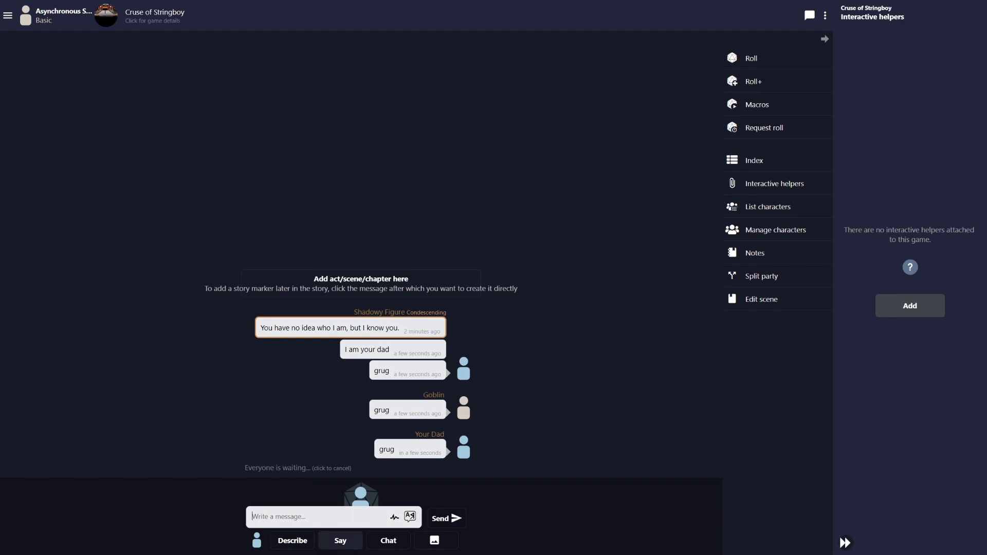
Post the out-of-character question 'How do I roll for this check?'
click(389, 540)
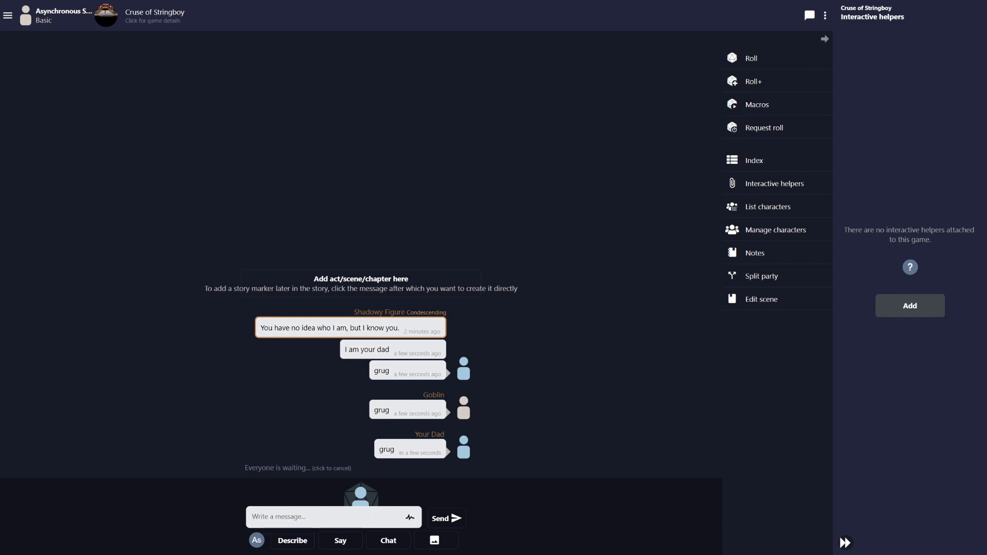
text(How do I roll for this check?)
key(Return)
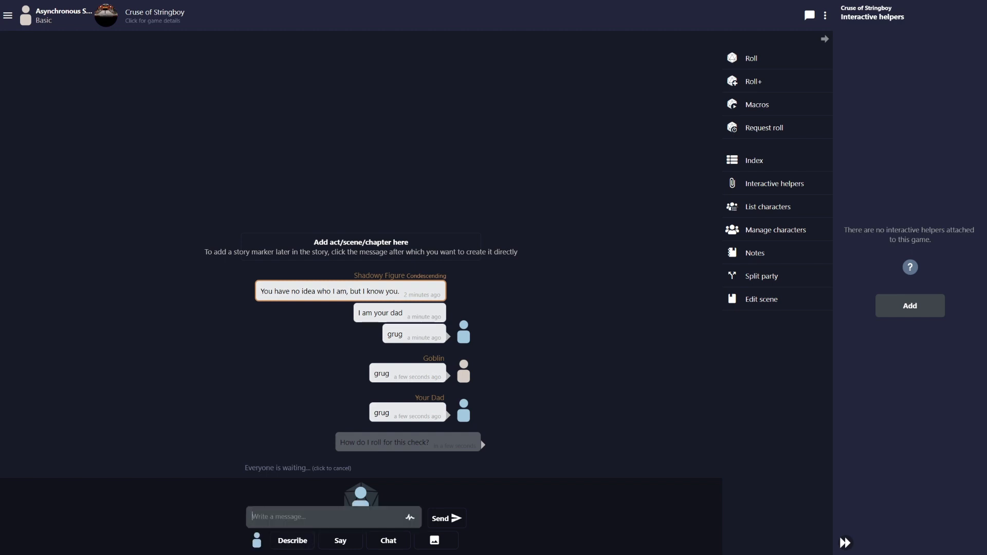
Post the Narrator line about everyone being tense and where the goblin came from
click(256, 541)
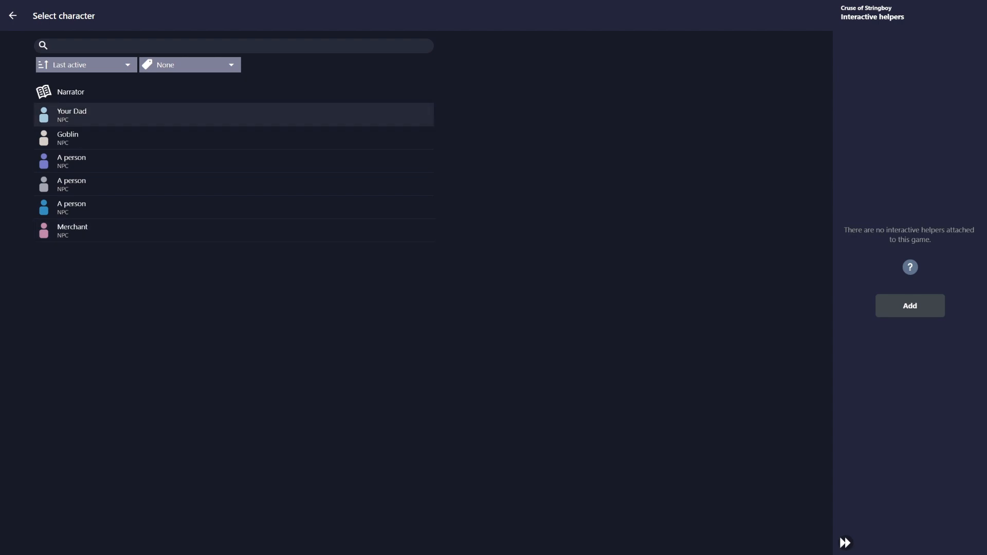
click(70, 91)
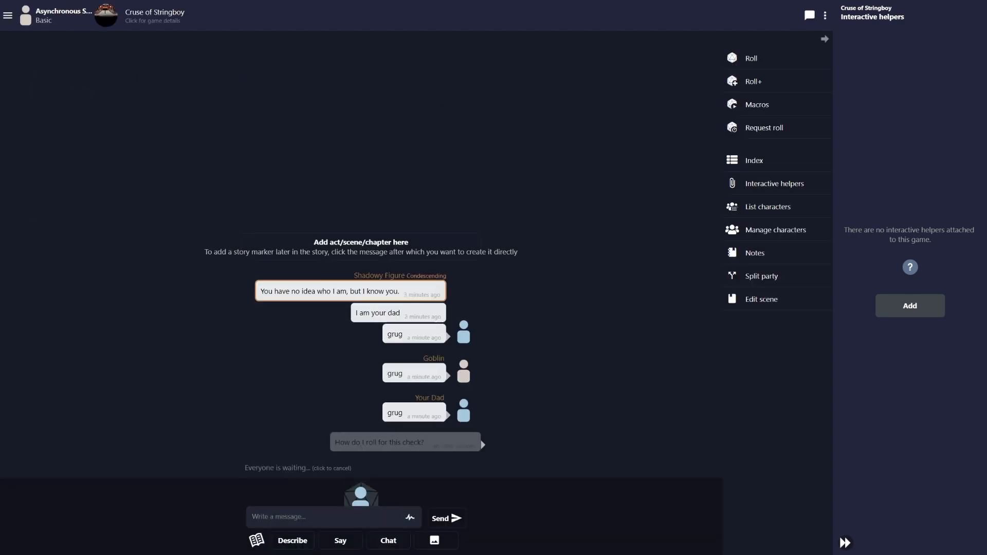
text(Everyone is super tense about what jus)
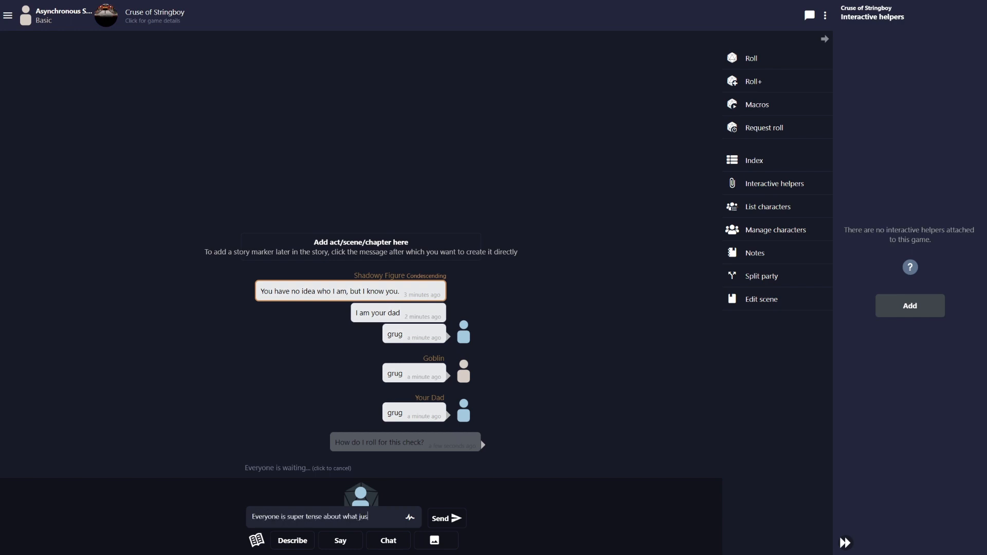
text(t happened, where di)
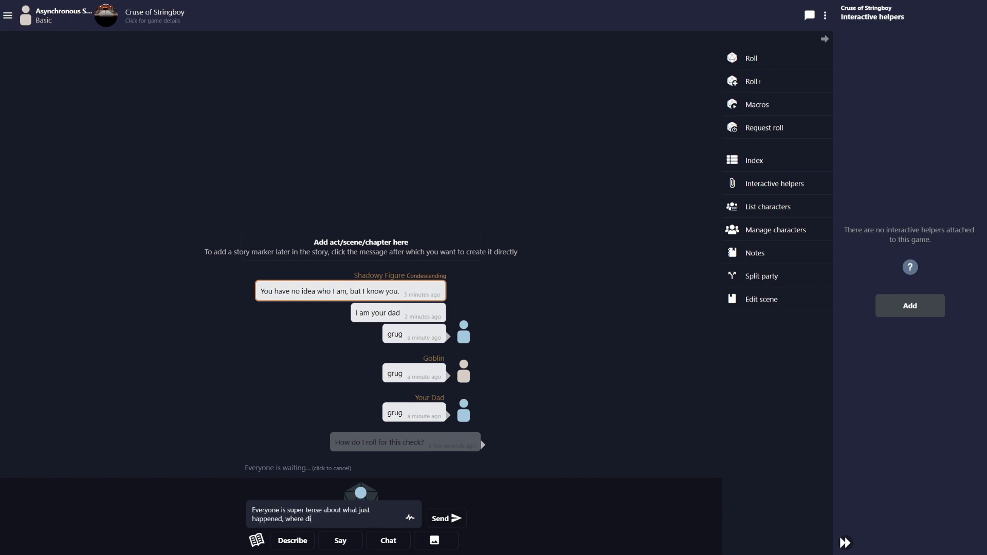
text(d the goblin even come from.)
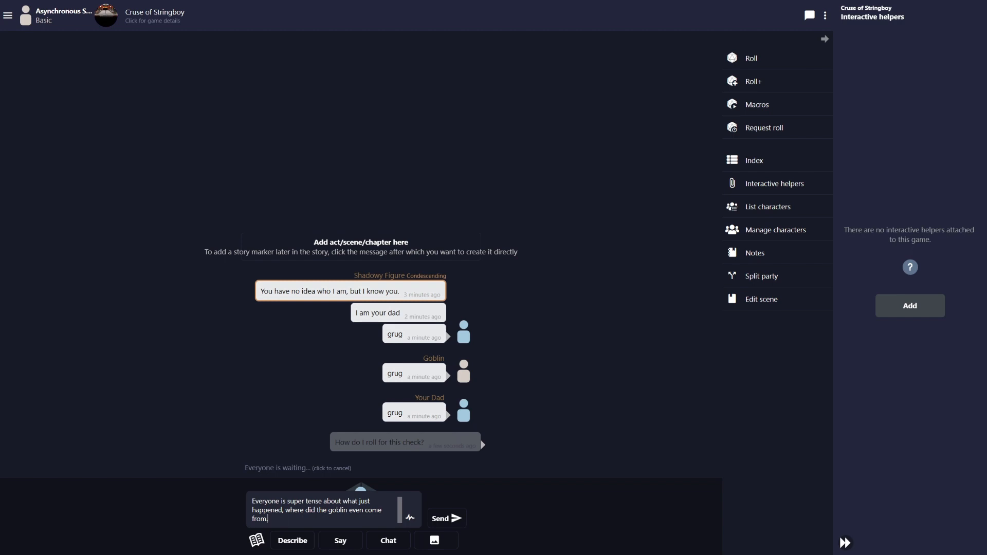
click(447, 518)
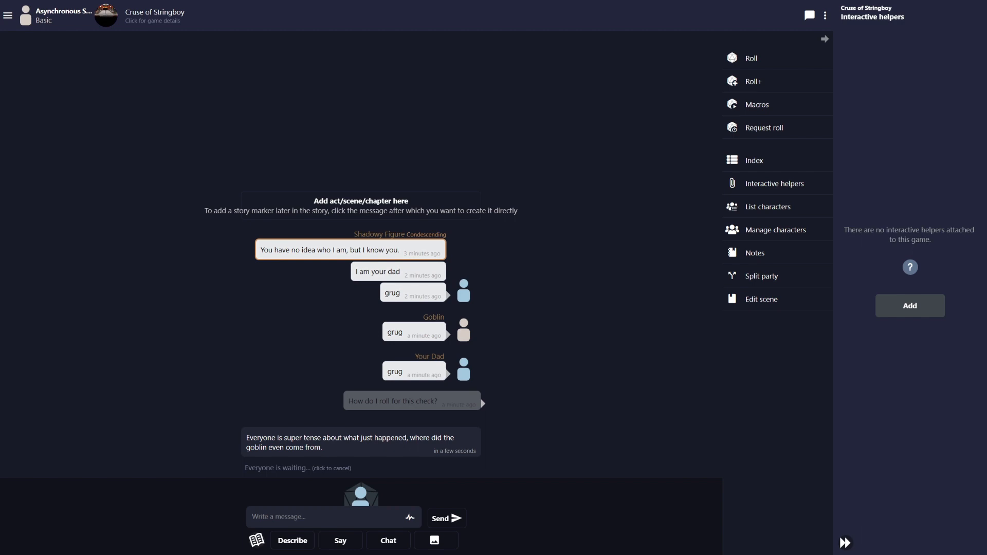
click(257, 539)
click(72, 114)
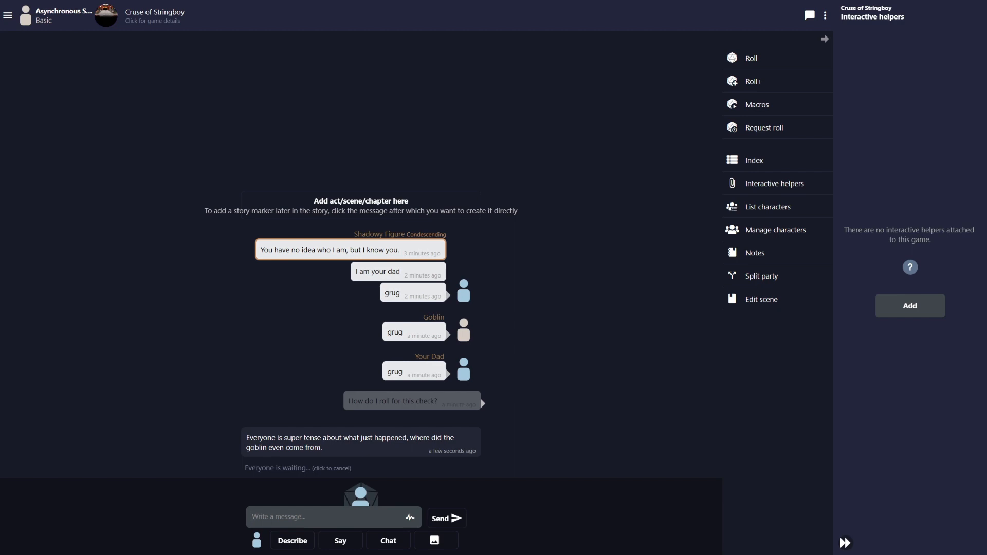
Post Your Dad's description 'Dad sits there looking like a dad.'
text(Dad sits in)
key(BackSpace)
key(BackSpace)
text(there looking like a dad.)
key(Return)
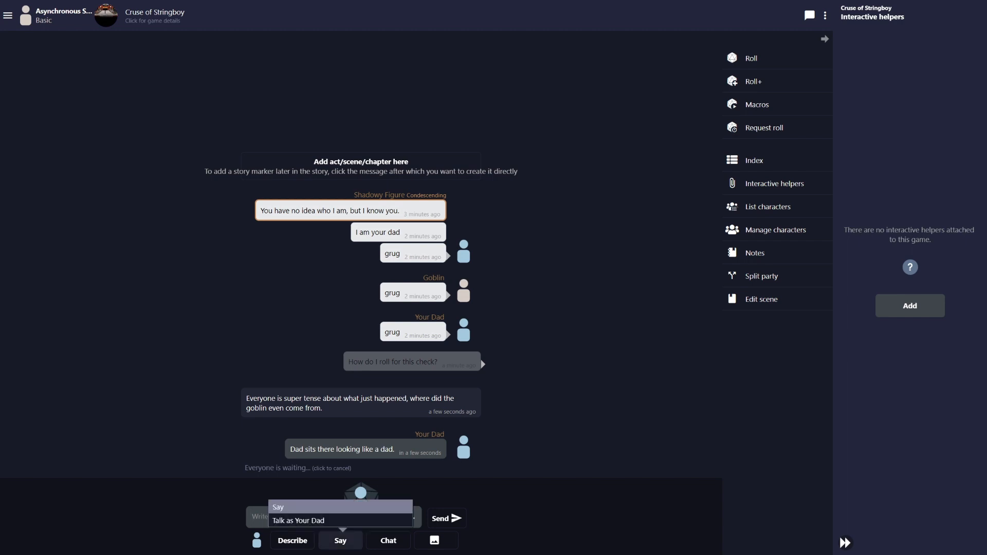
Post the description 'Dad says, "I don't like this"' without splitting it
click(340, 541)
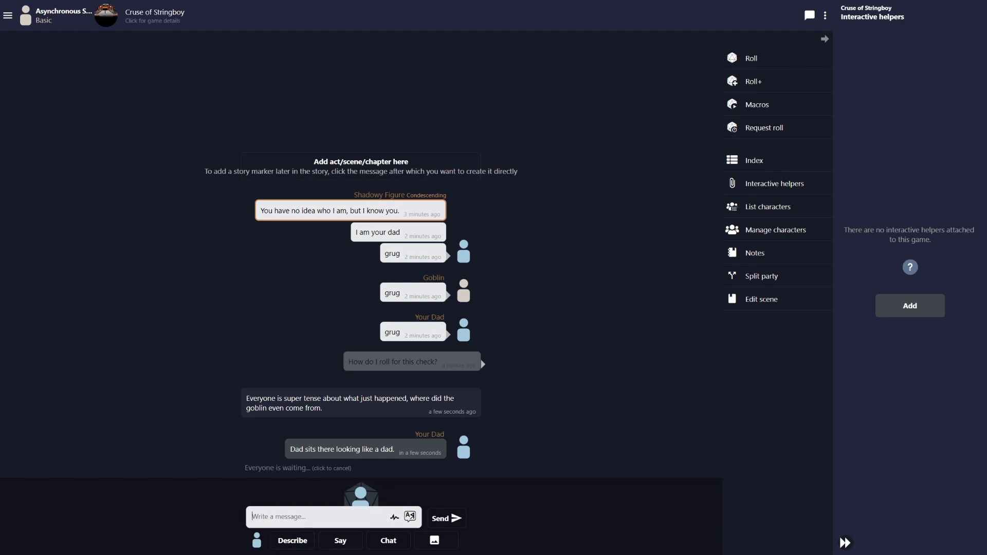
click(292, 540)
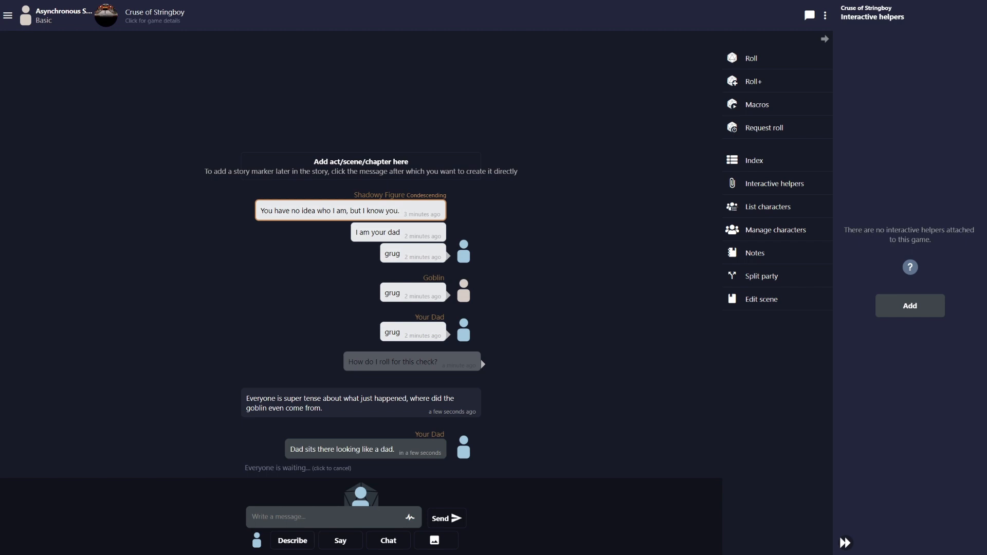
text(Dad says, "*I don't like this*")
key(Return)
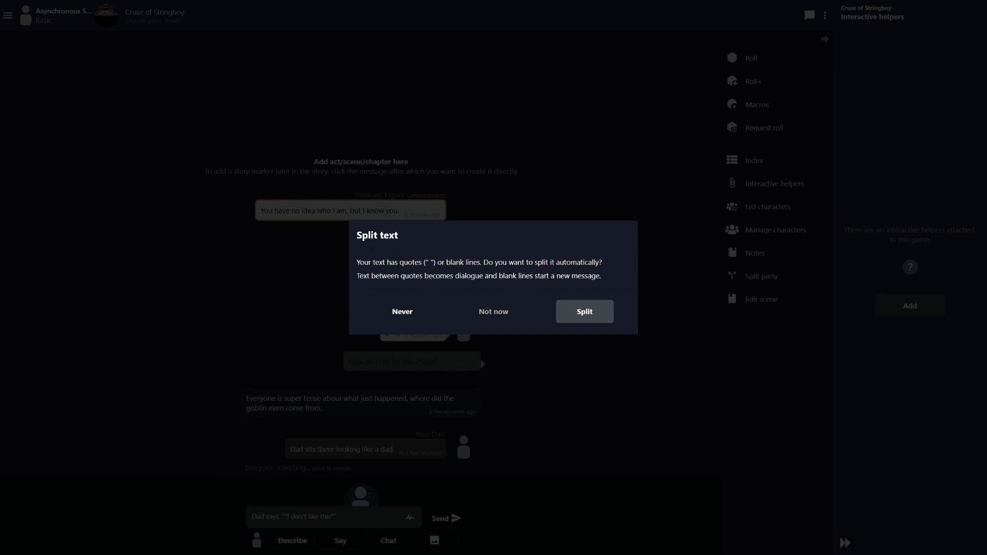
click(494, 311)
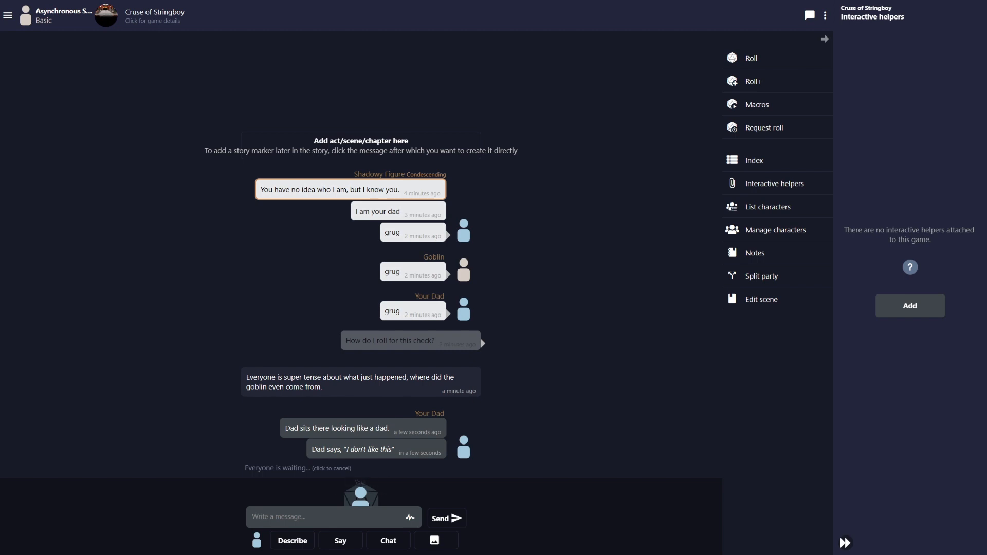
Post a random keyboard-text message, choosing Not now to keep it unsplit
text(sdo;fhj;aosdfhao;sdhjfao;sidhfaso;dfhaso;dfo;asidjf;'asodfjo;asidjf;aosdf;asdf)
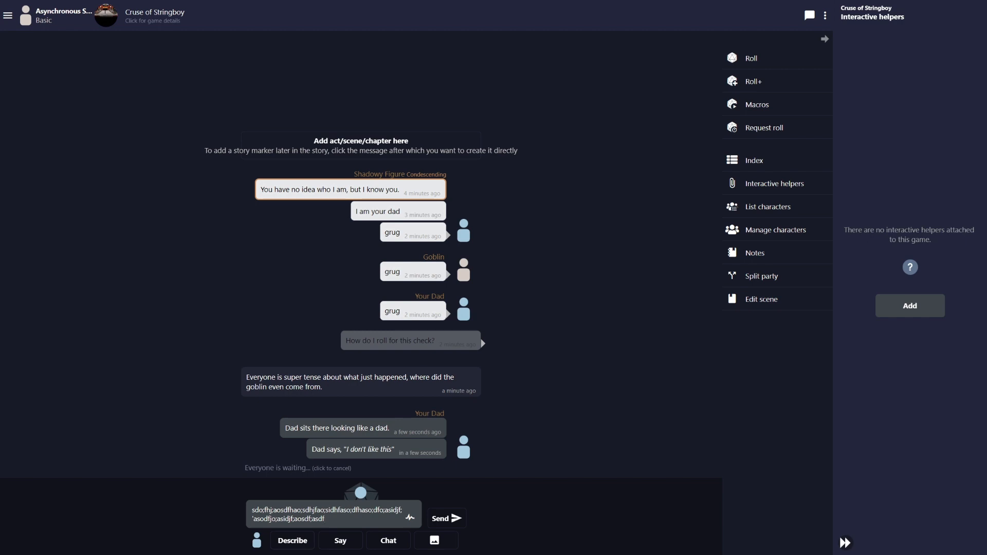
key(shift+Return)
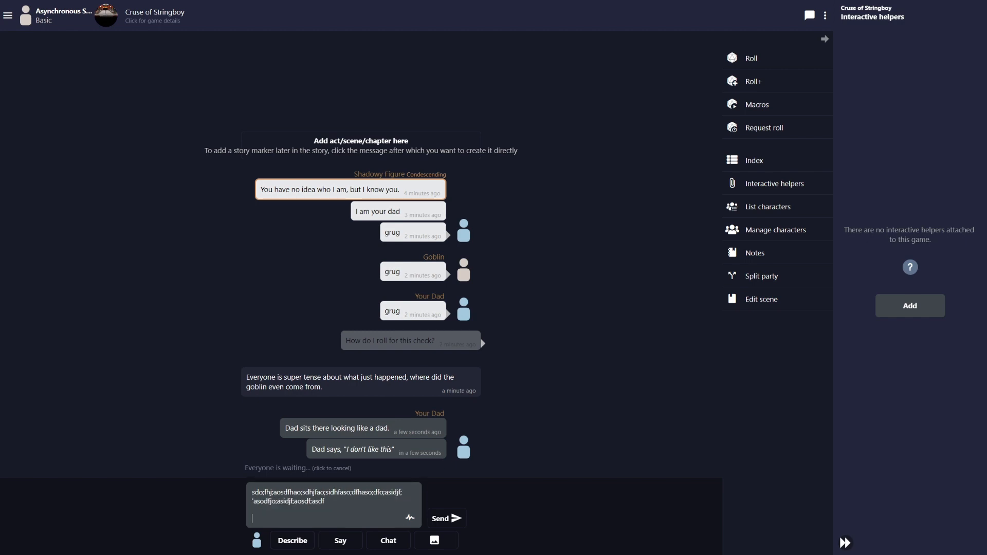
key(Return)
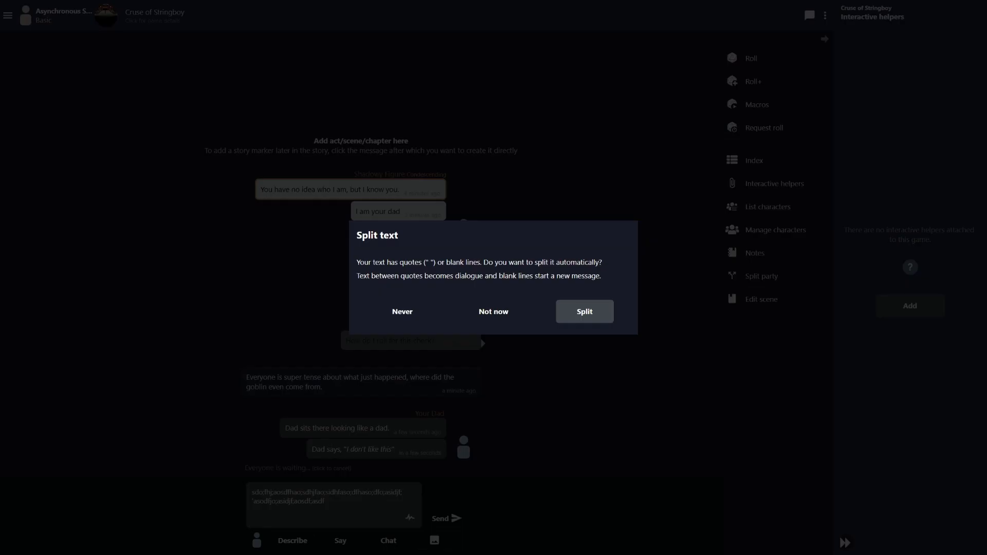
click(402, 311)
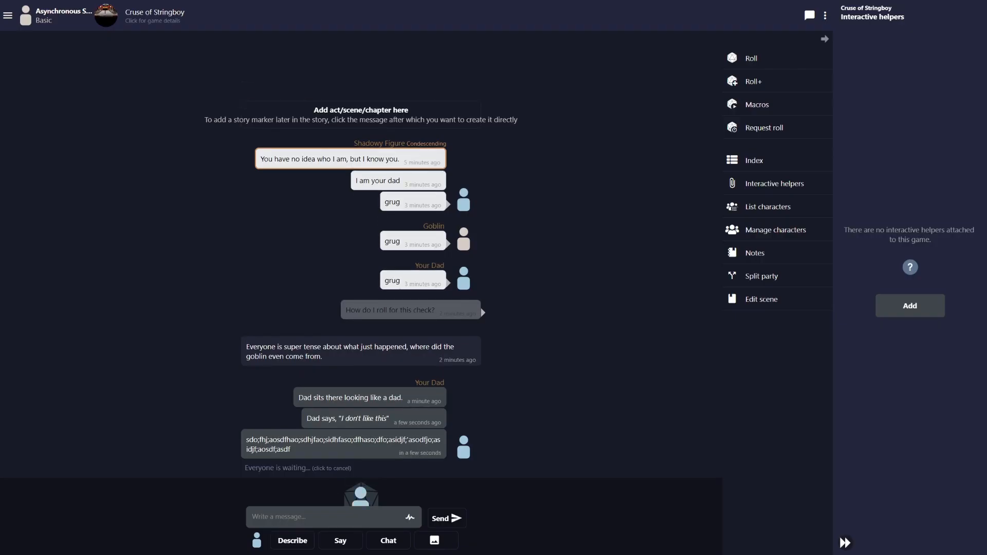
Send a two-paragraph random-text message as one unsplit post
text(asdfoajisdofikjasdo;'fijasdio;fjas;'diofjasiodjf;'asikdjfkl;asdjfkasdjfklasdf)
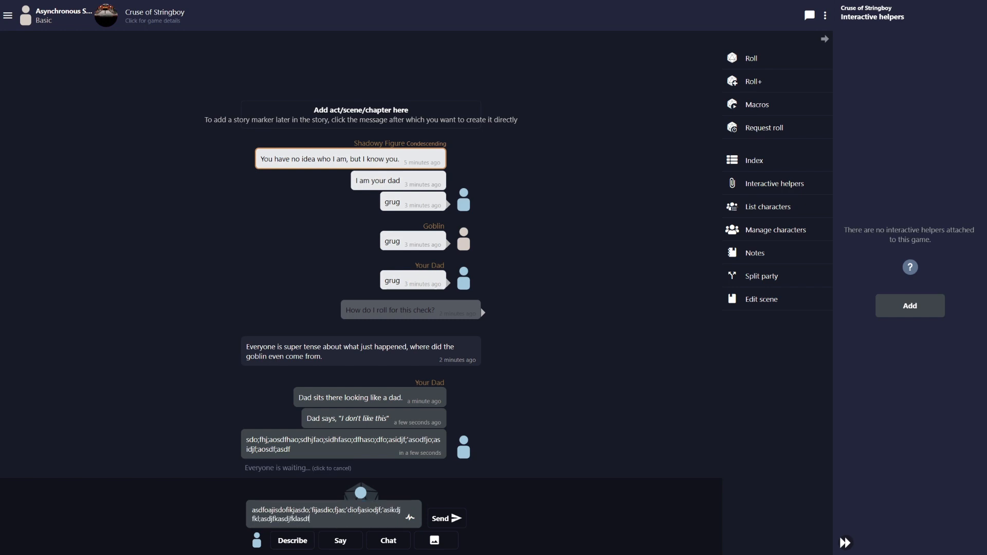
key(shift+Return)
key(shift+Return)
text(ao;eidfhjao;'sidfjao's)
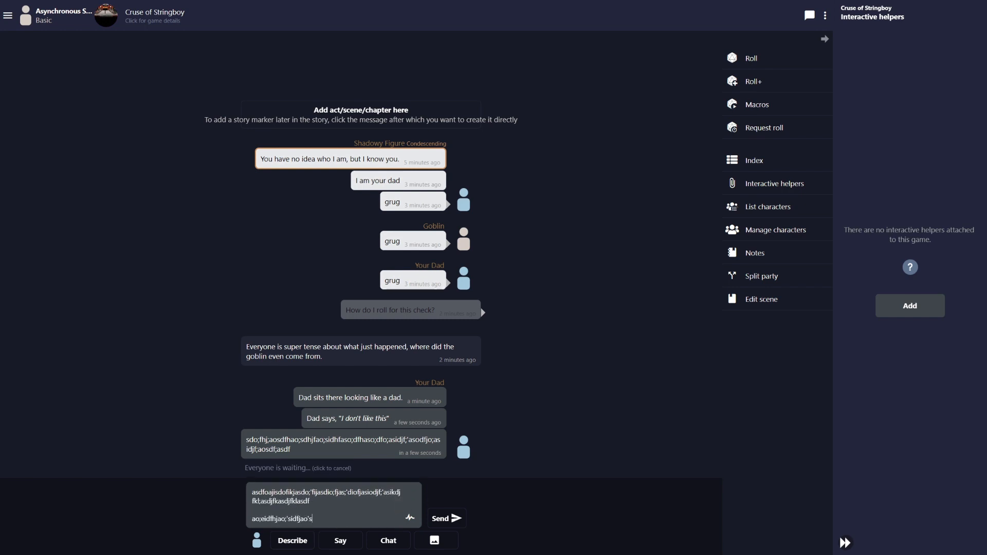
text(djf'oasjdf'akosdjfas)
click(447, 518)
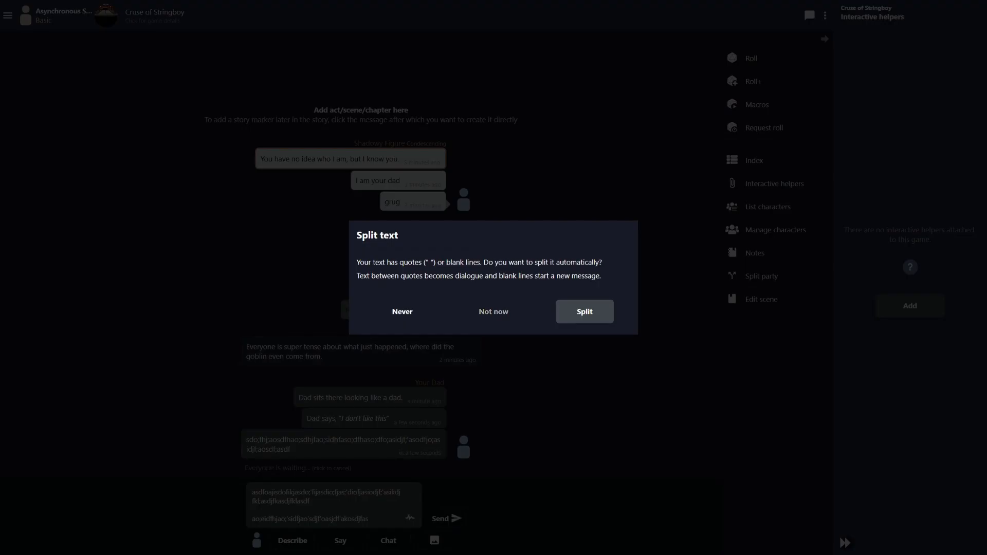
click(402, 312)
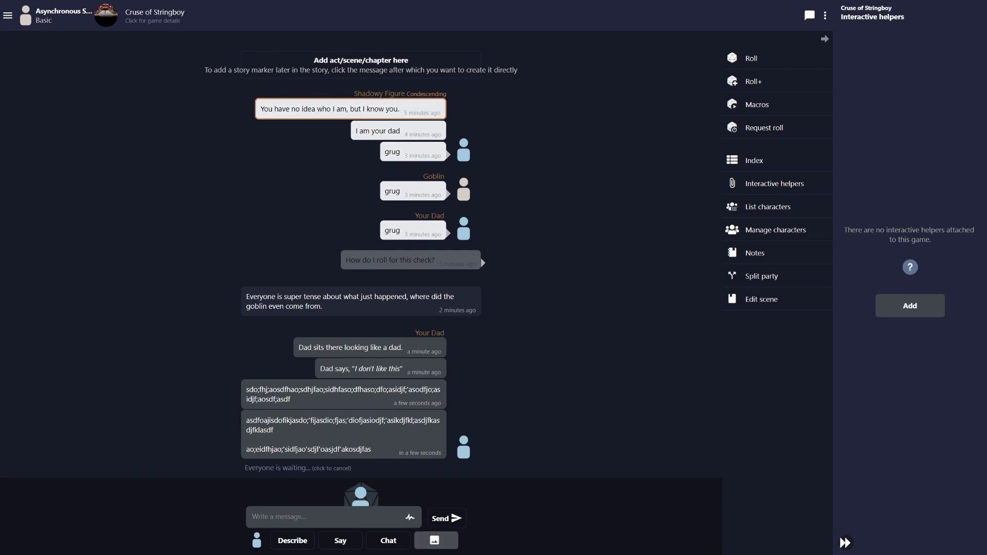
click(435, 540)
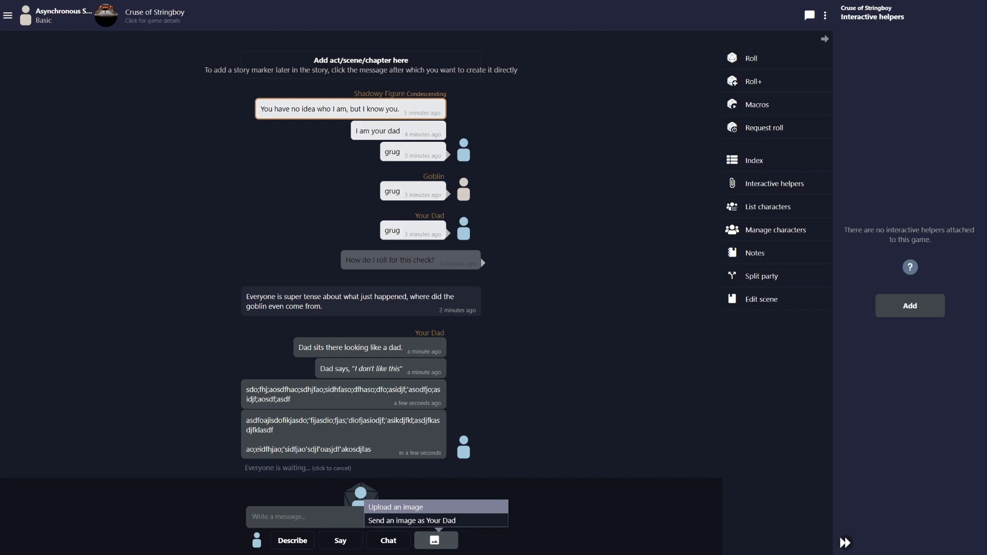
click(396, 507)
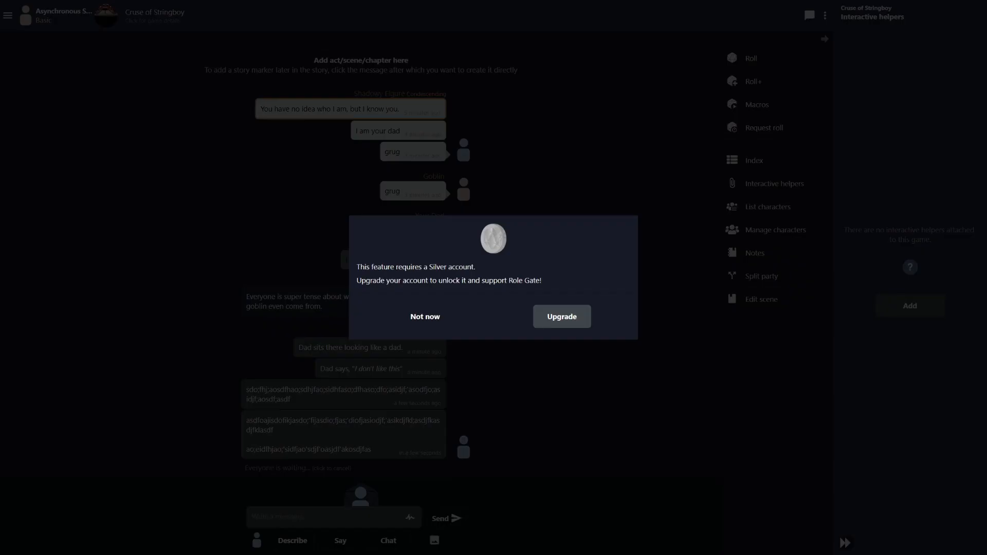
click(425, 317)
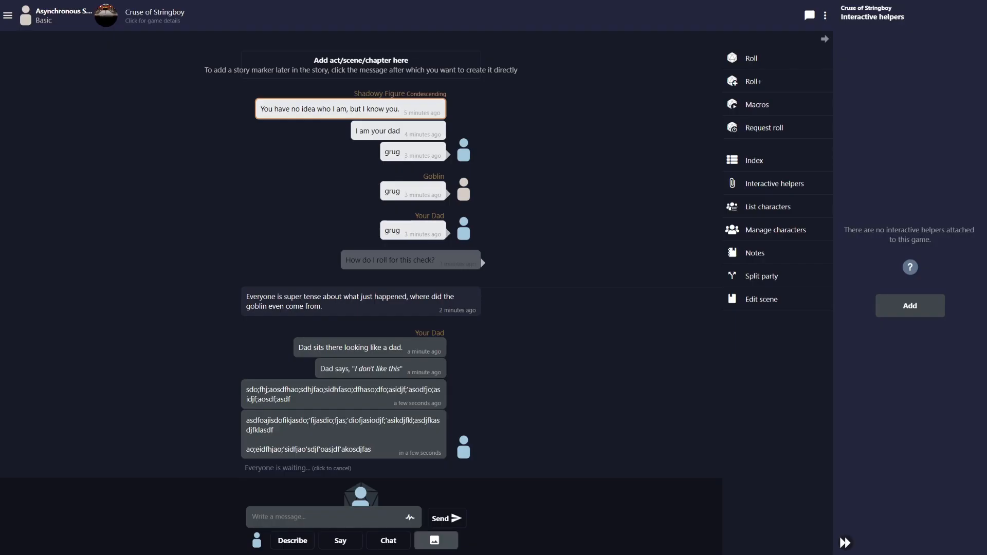
click(435, 540)
click(404, 507)
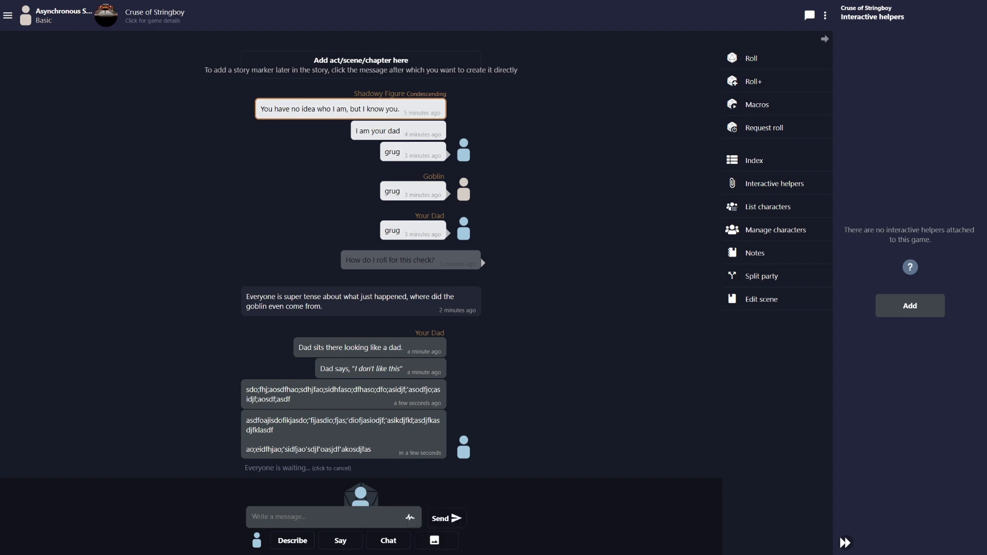
click(435, 540)
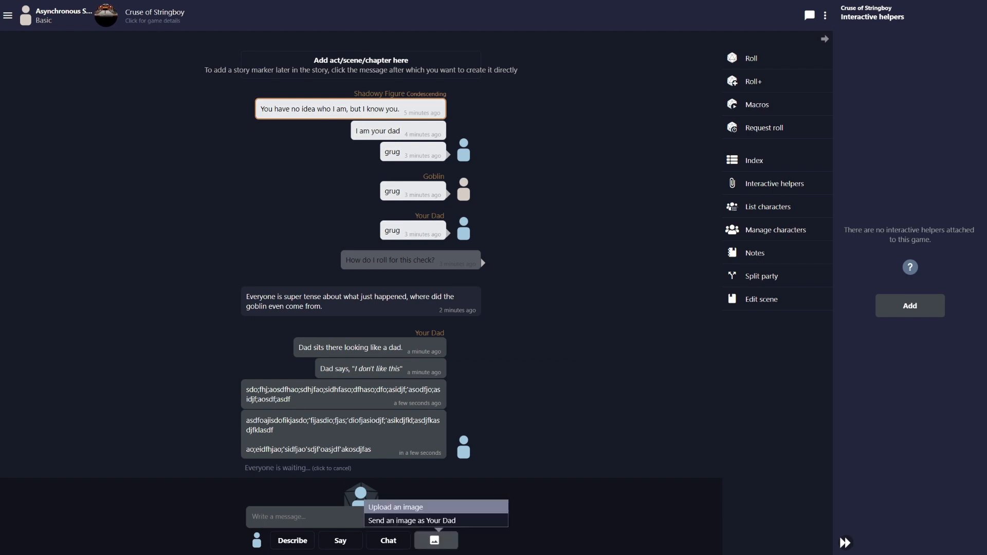
click(404, 507)
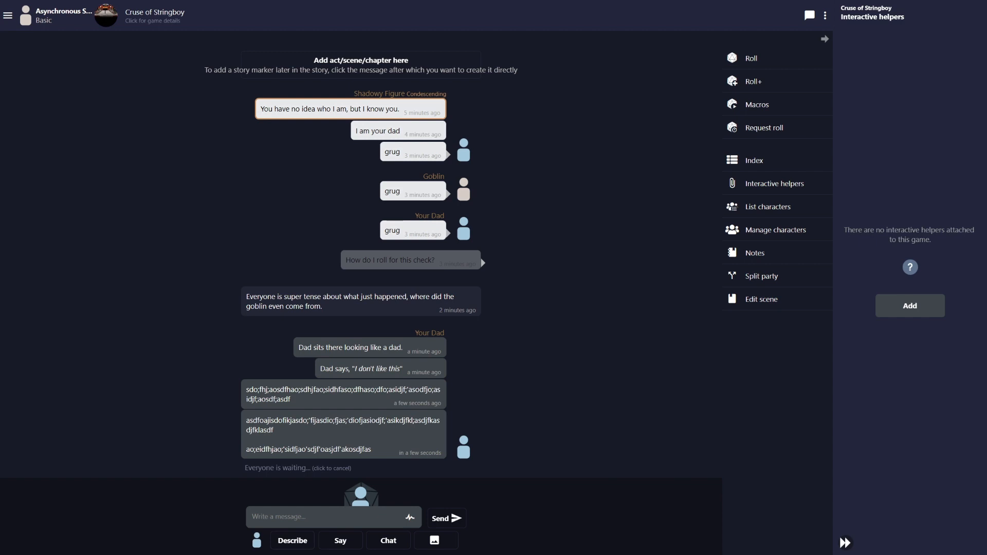
Open the game's Notes and type the test line 'sdfsd' under GM handouts
click(755, 253)
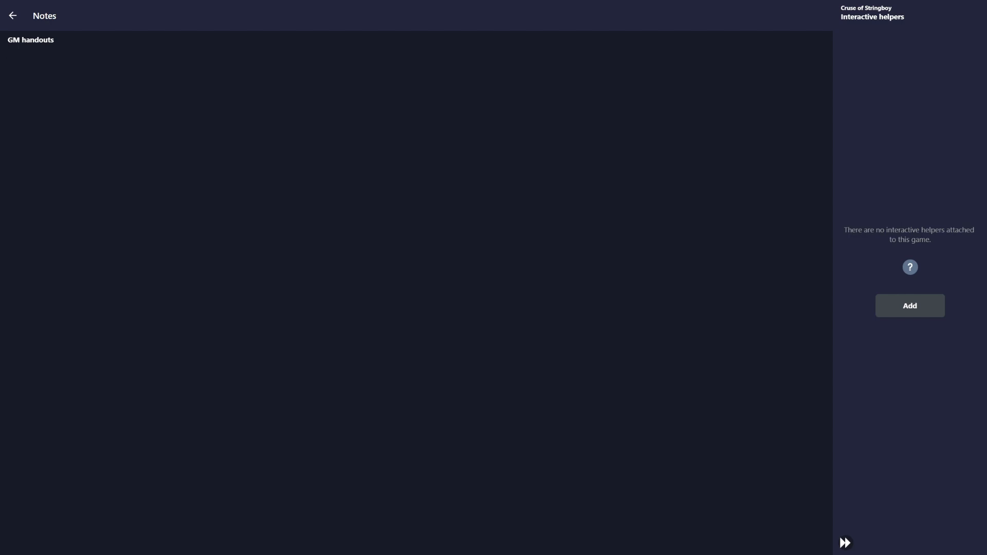
text(sdfsdf)
Open the game settings, expand description and rules, and cancel Rules editing unchanged
click(13, 16)
click(167, 15)
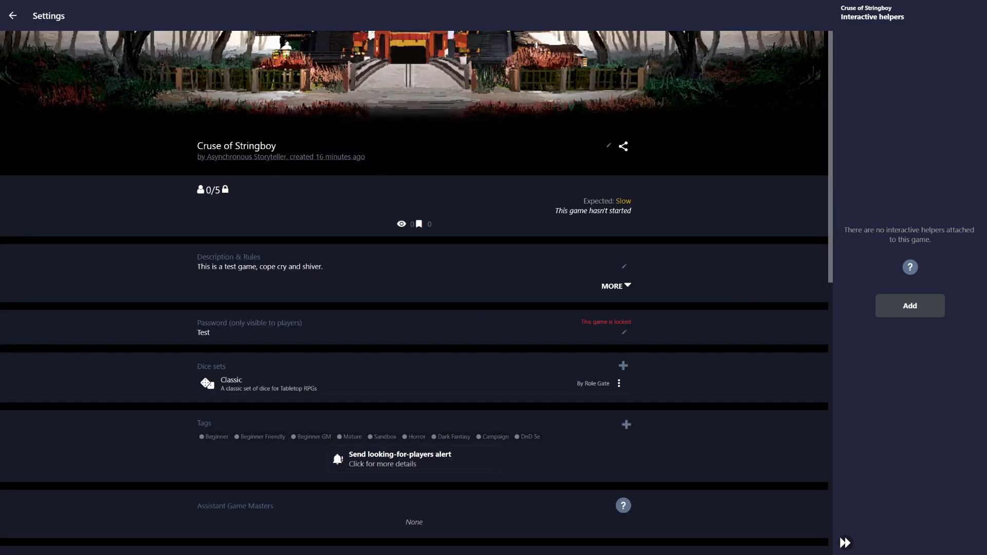
click(616, 286)
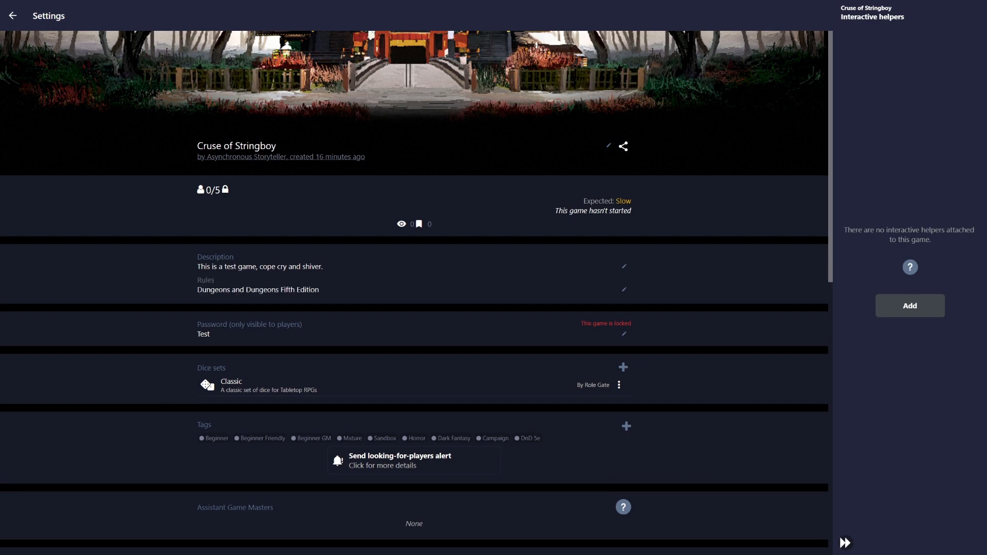
click(625, 290)
click(456, 297)
click(624, 290)
triple_click(478, 265)
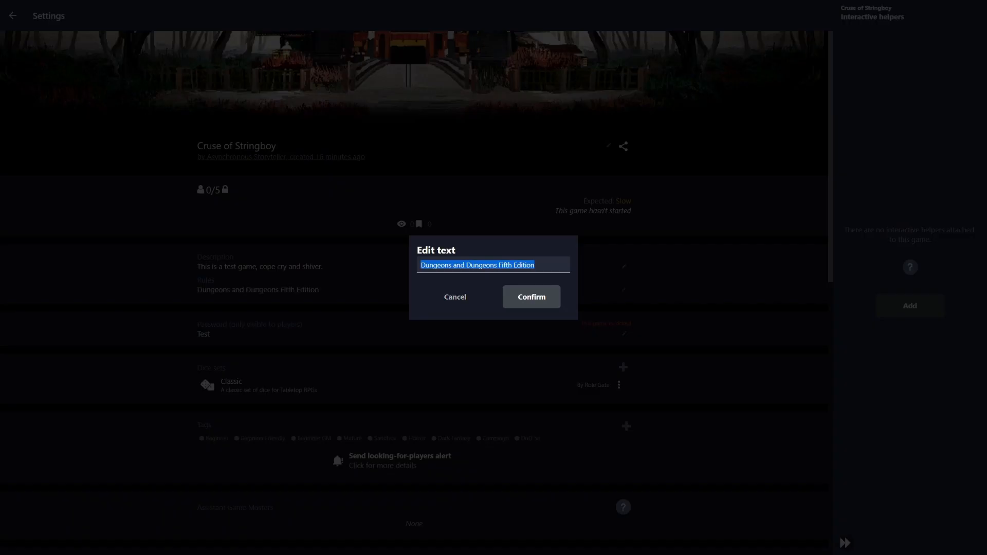
click(455, 297)
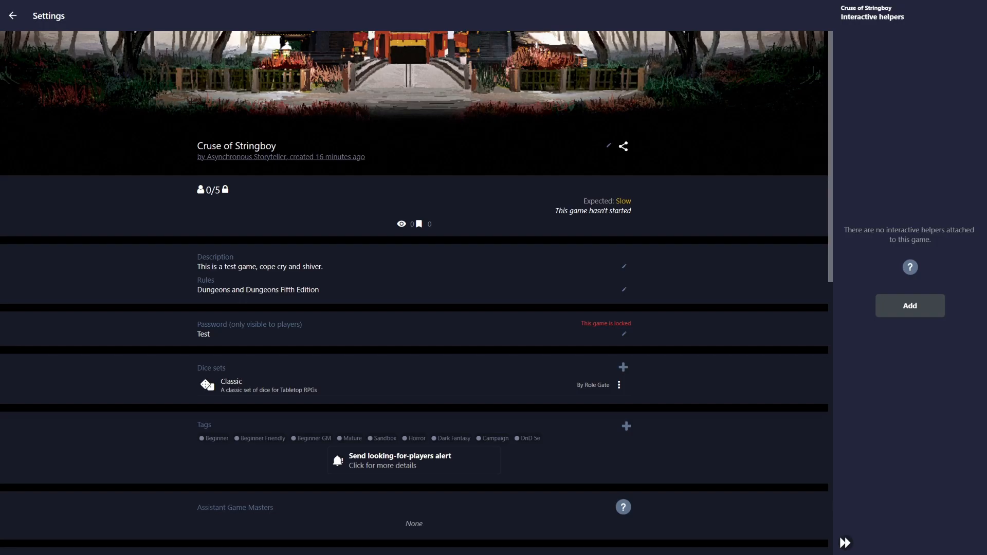
click(12, 16)
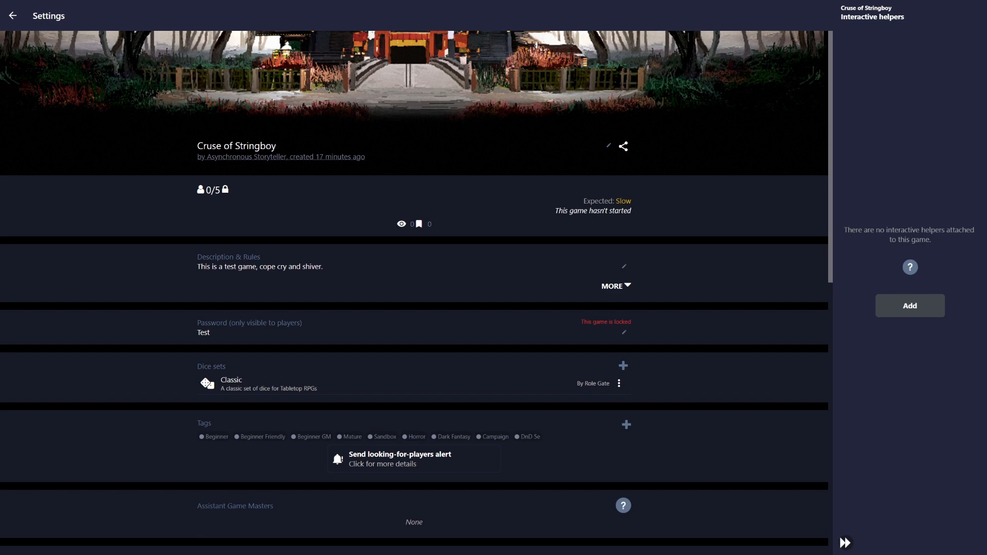
Scroll the settings down to Expected pace, Meta options and the Delete game row
scroll(413, 293, down, 10)
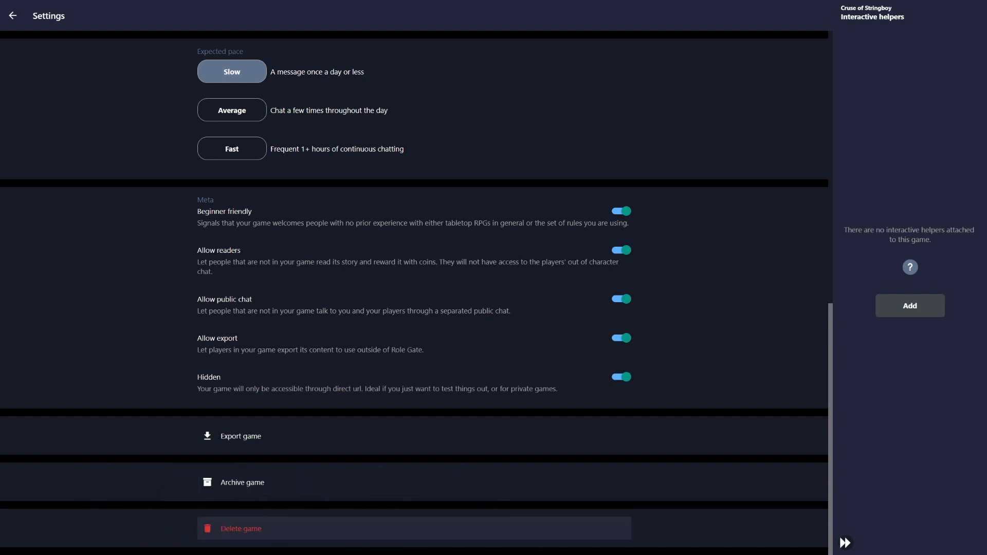
Delete the Cruse of Stringboy game, confirming its deletion in the warning dialog
click(241, 528)
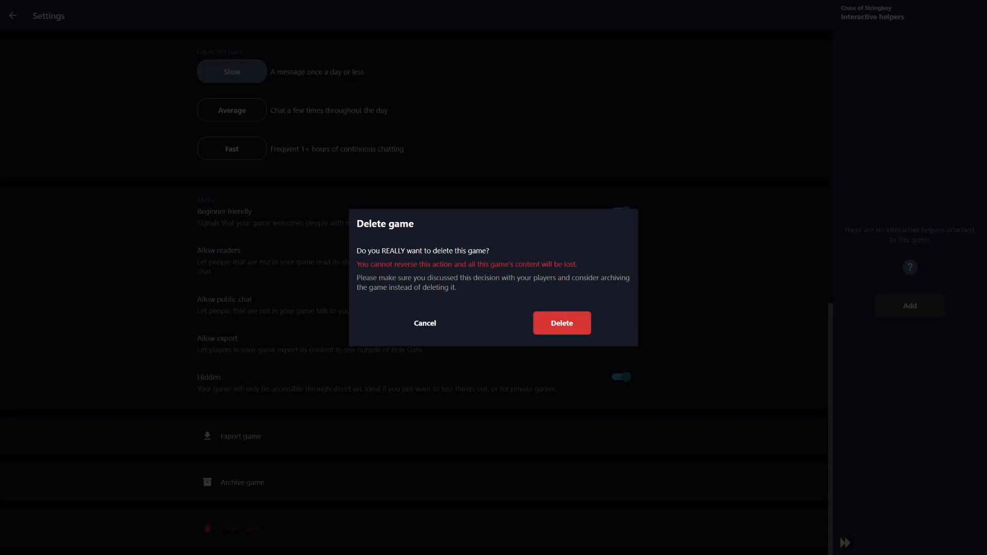
click(562, 323)
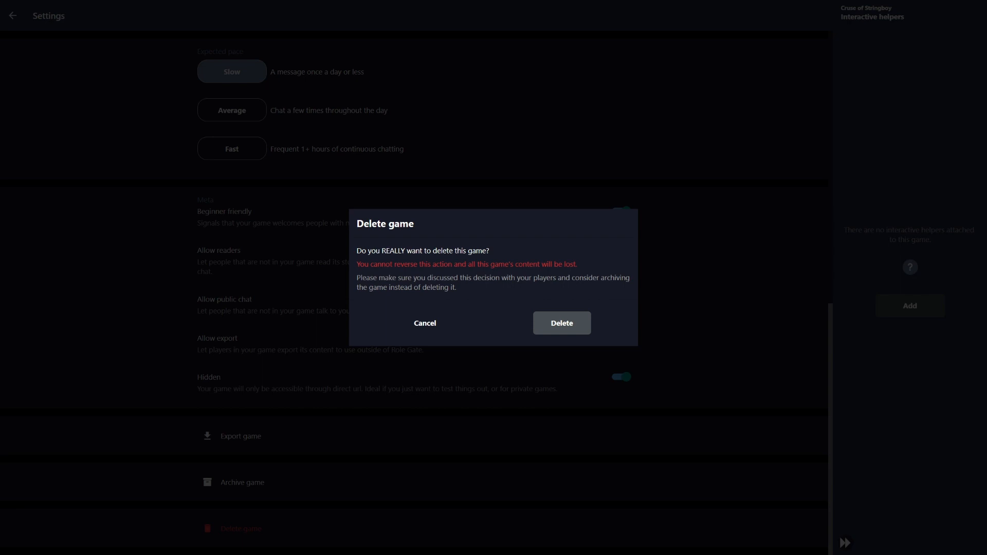